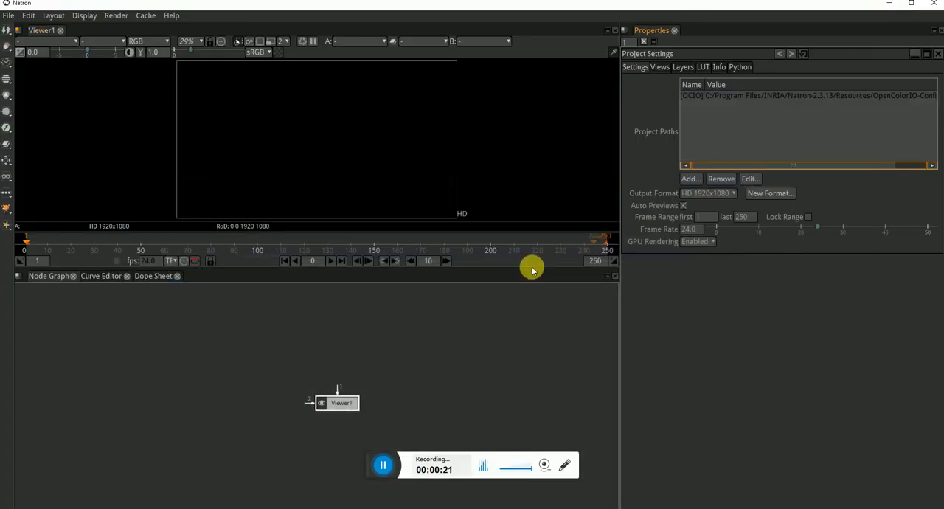
Move the Viewer1 node down and to the left in the node graph, leaving it deselected
drag(341, 404, 254, 424)
scroll(320, 406, down, 1)
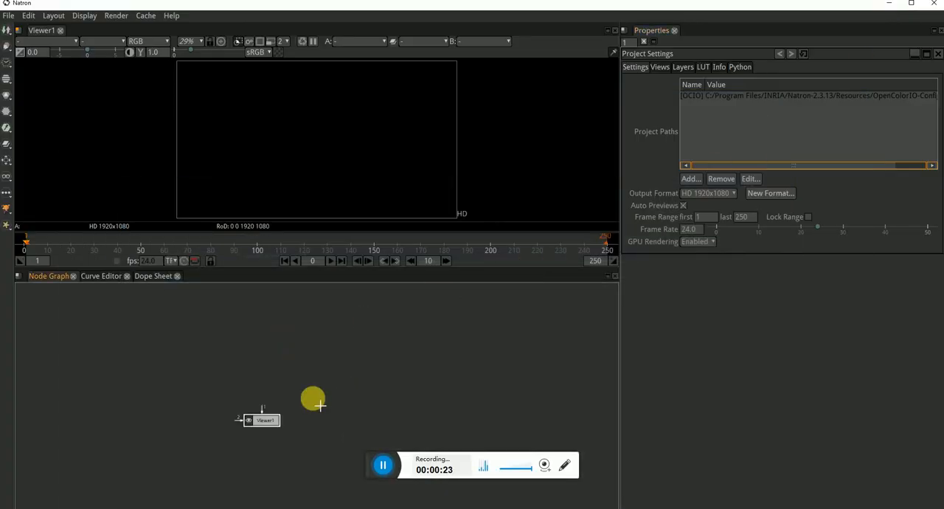
drag(200, 375, 301, 422)
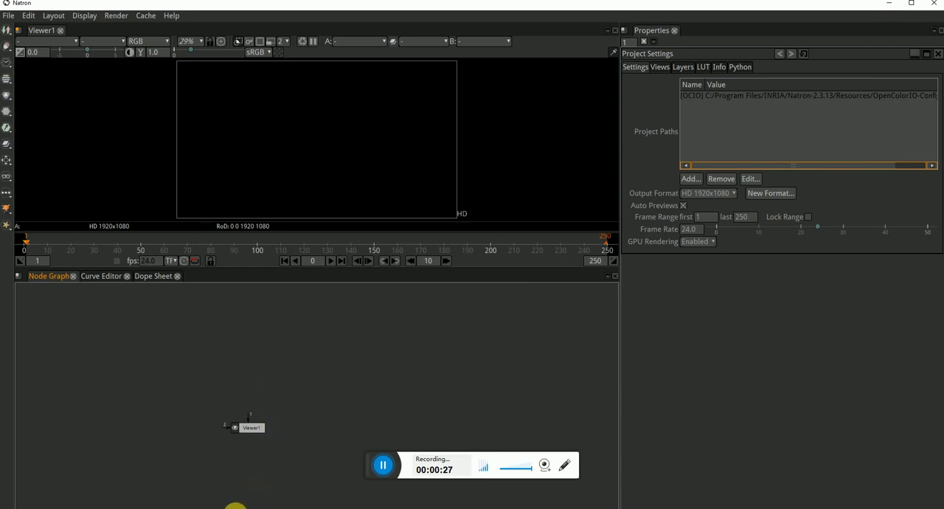
Switch to File Explorer, place its window over the compositor and open the Desktop folder
click(235, 508)
drag(578, 271, 590, 30)
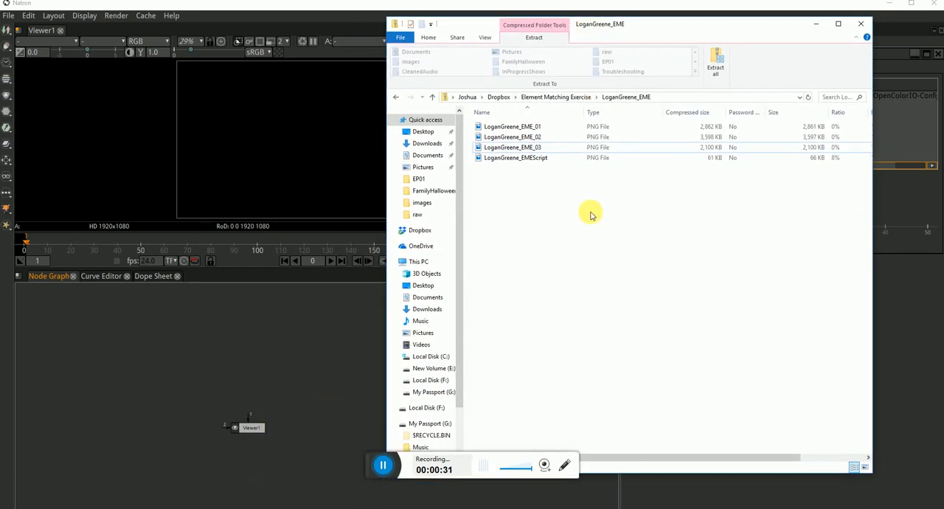
click(502, 99)
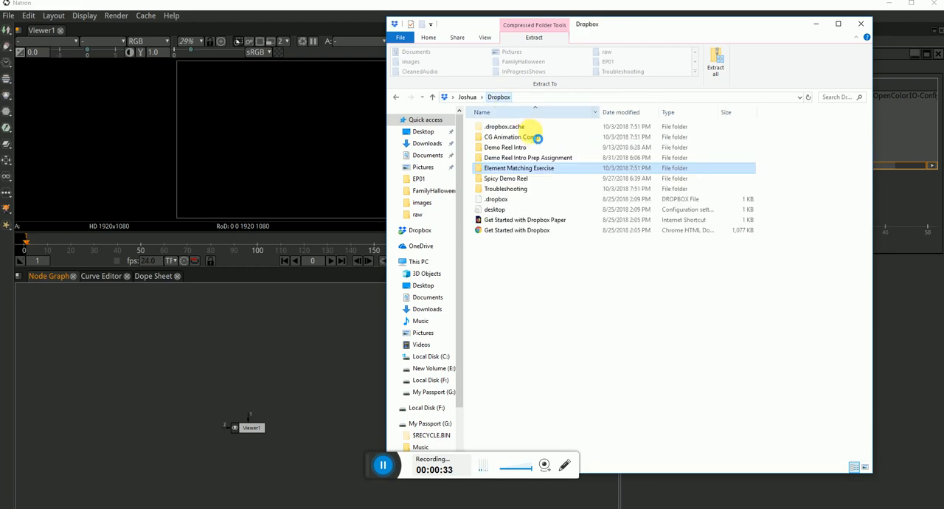
click(467, 97)
click(423, 131)
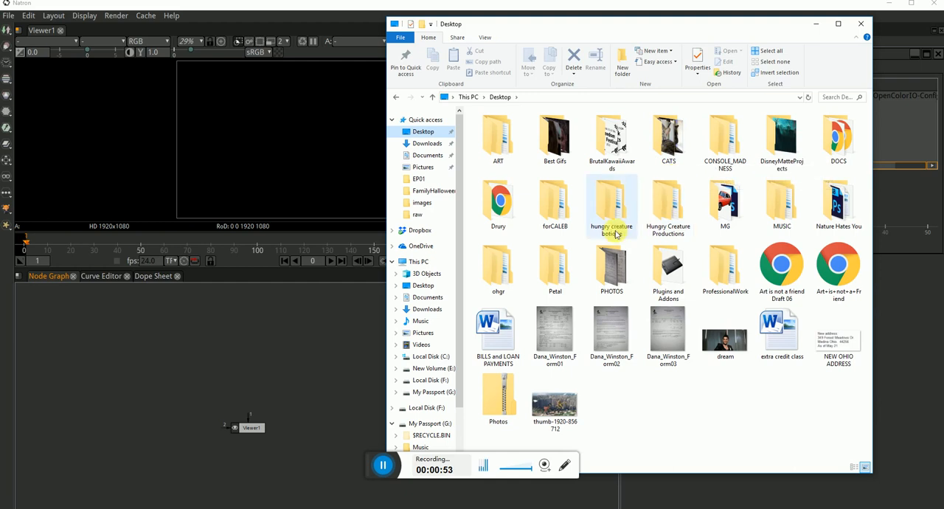
Go to the 06 Compositing for CG Animation folder under Drury and Classes
double_click(509, 212)
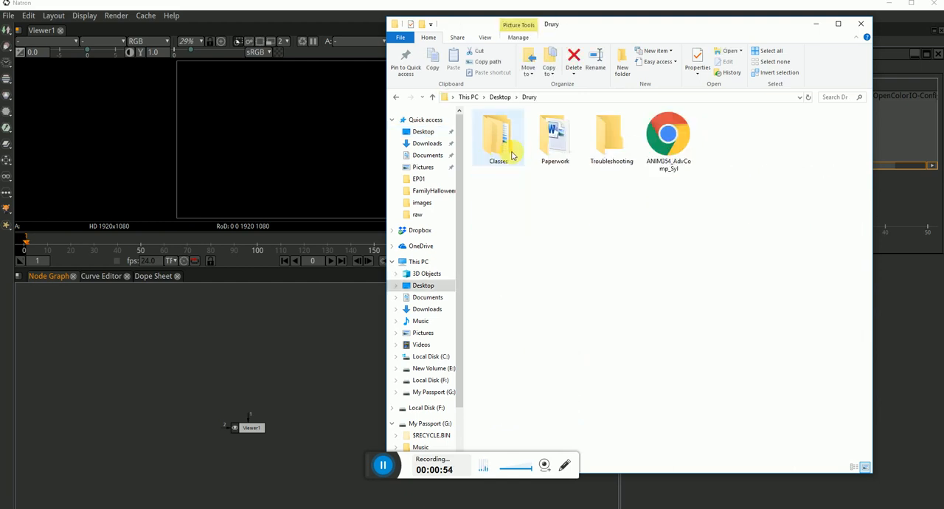
double_click(610, 140)
click(529, 96)
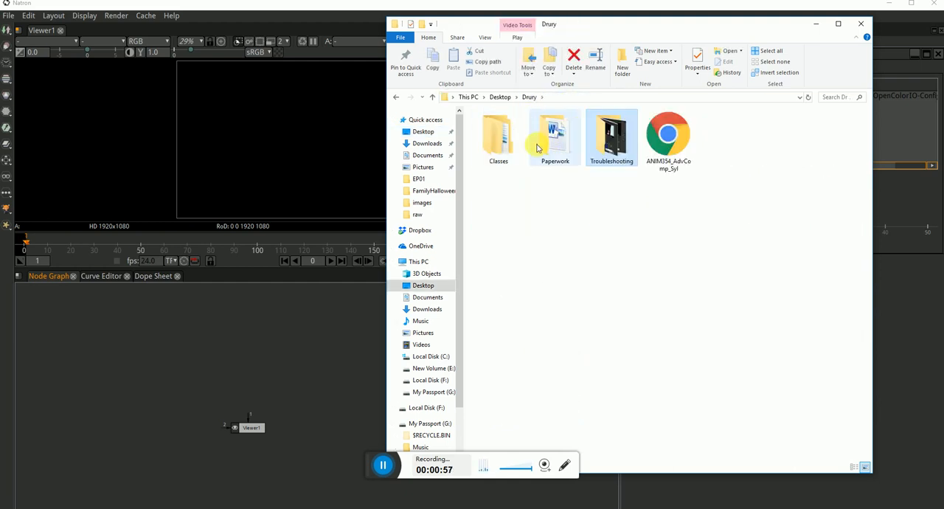
click(495, 147)
double_click(495, 147)
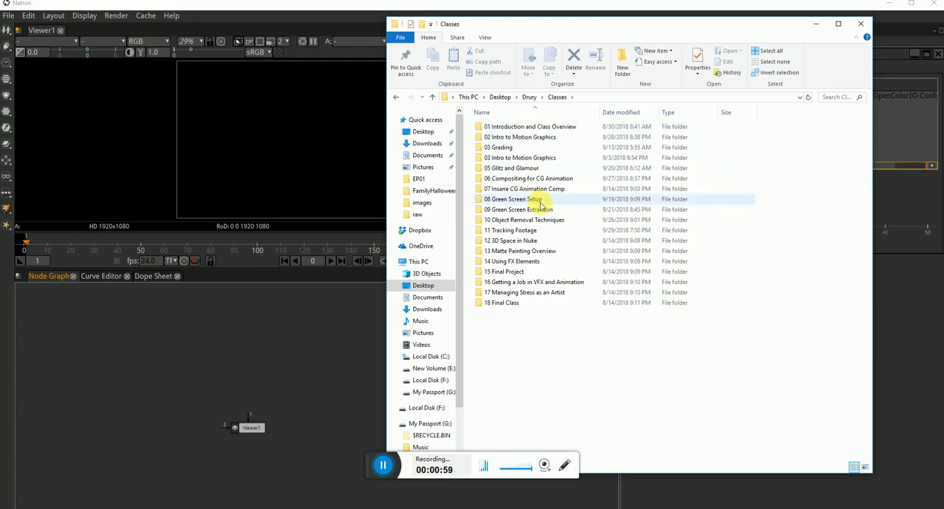
double_click(550, 178)
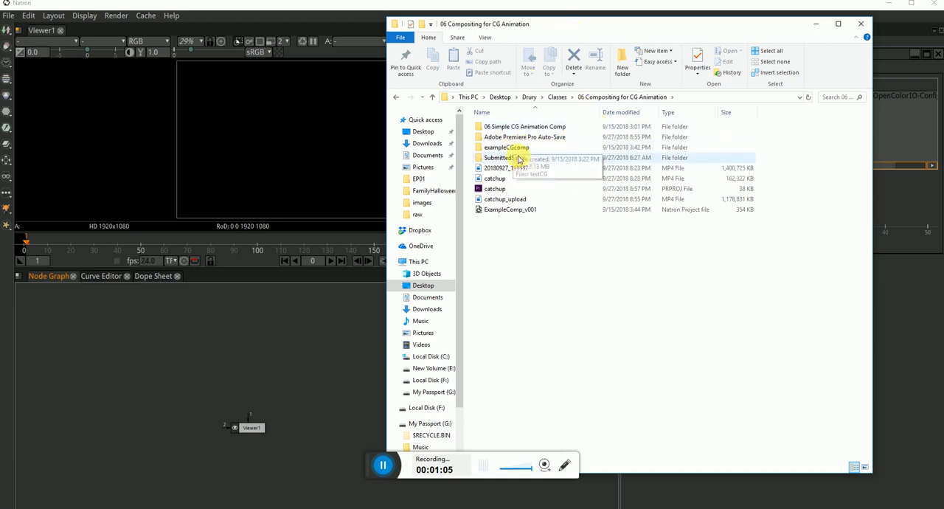
double_click(555, 130)
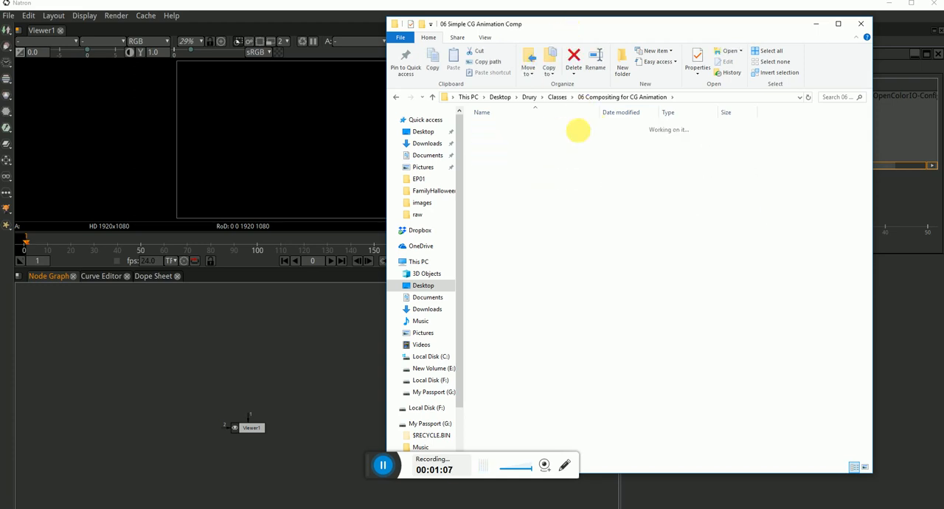
click(624, 97)
click(513, 149)
double_click(512, 149)
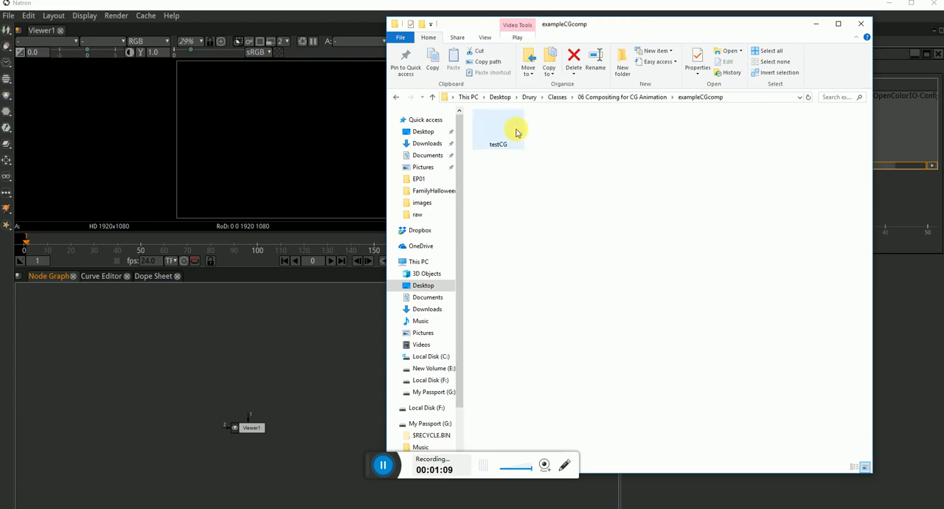
click(644, 98)
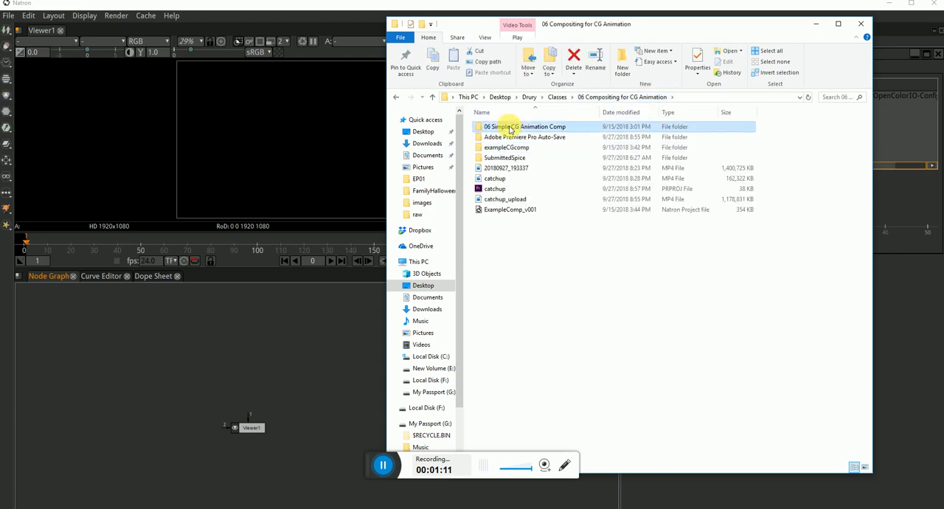
Open the BrutalK_Examples folder inside 06 Simple CG Animation Comp
double_click(516, 128)
click(525, 132)
double_click(525, 132)
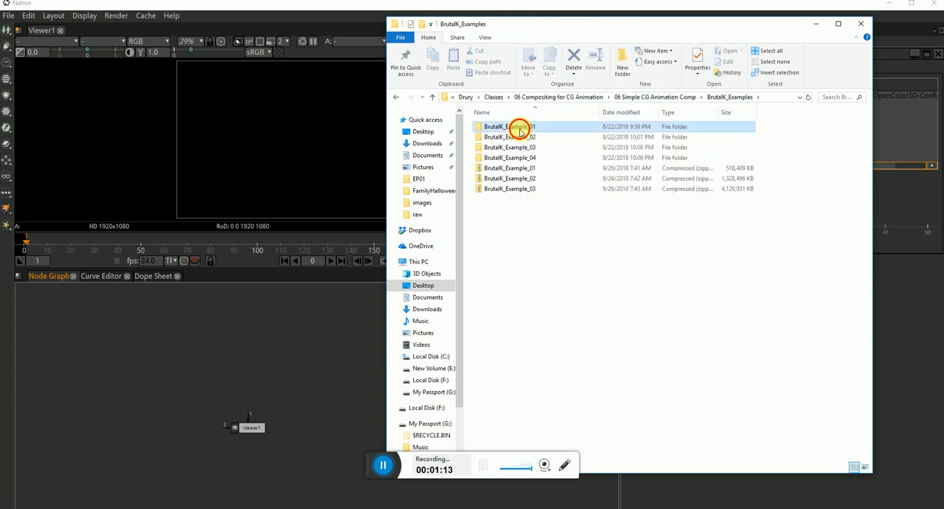
Check the Diffuse frames of BrutalK_Example_01 and return to the BrutalK_Examples folder
double_click(518, 131)
double_click(508, 138)
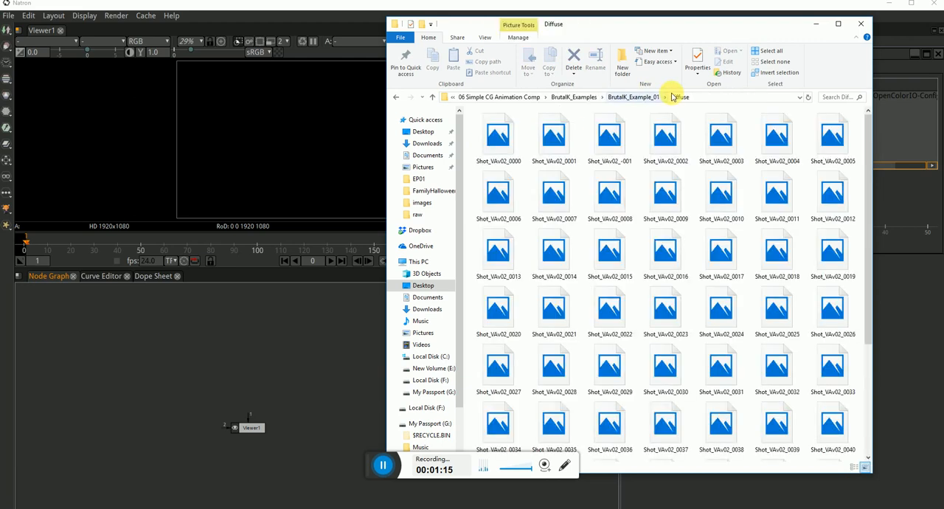
click(627, 97)
click(663, 98)
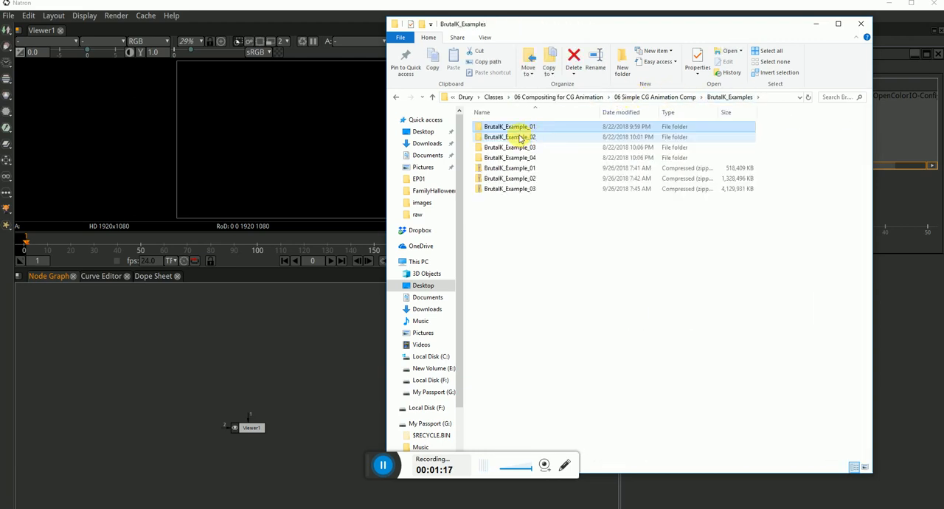
Open the BrutalK_Example_02 folder, checking the frames in its Diffuse subfolder
double_click(512, 136)
click(572, 138)
double_click(572, 138)
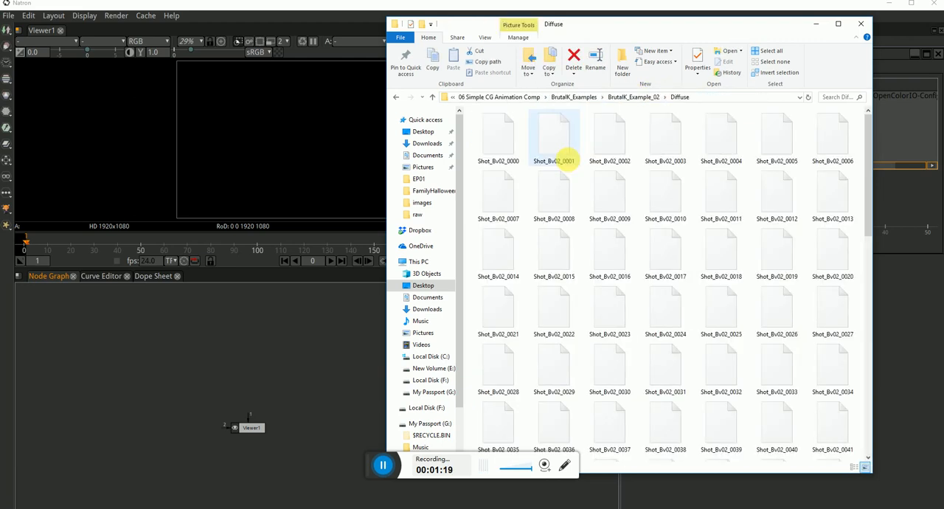
click(631, 99)
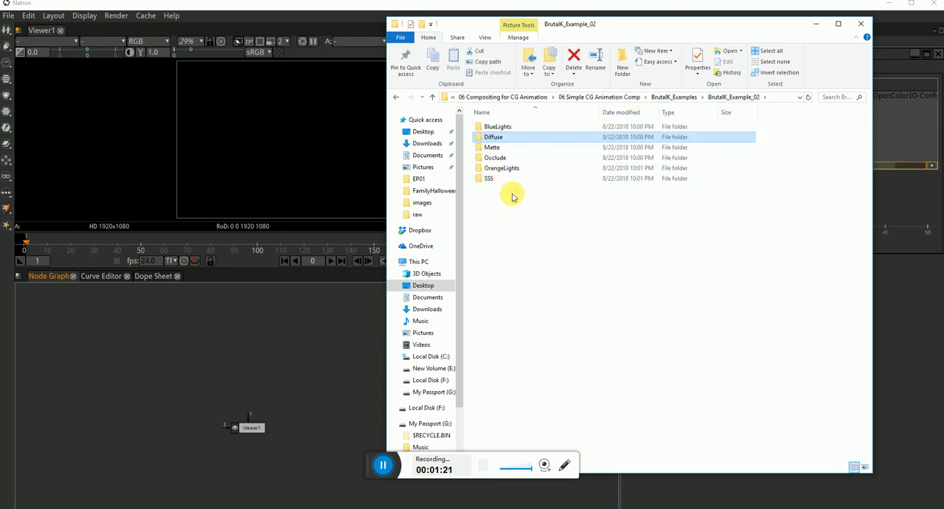
Import all six BrutalK_Example_02 pass folders into Natron's node graph as image sequences and minimize File Explorer
drag(508, 194, 494, 130)
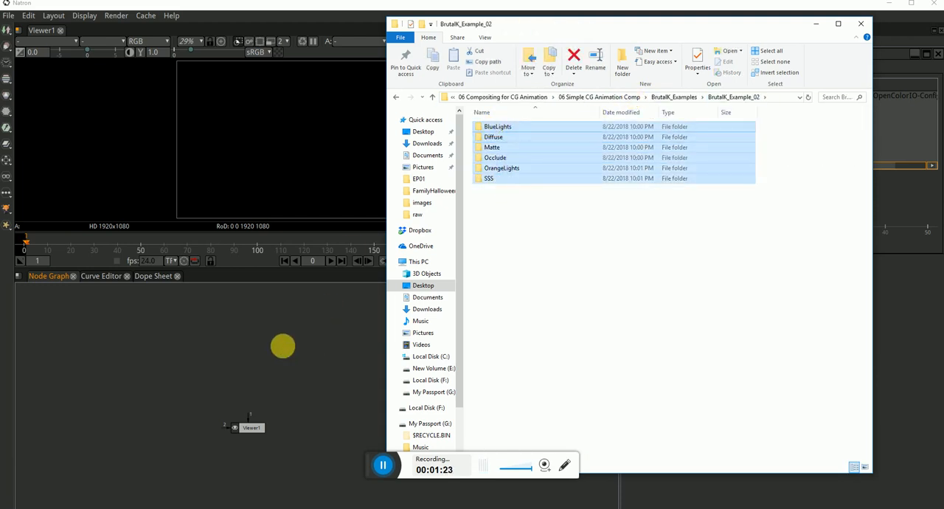
drag(815, 28, 816, 28)
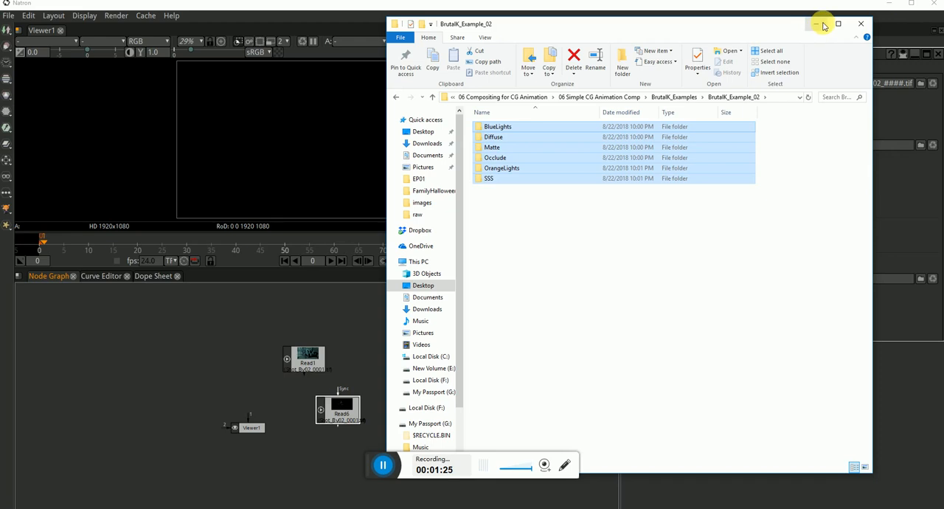
click(816, 24)
Spread the stacked Read nodes apart across the node graph and show the Read3 matte pass in the viewer
scroll(400, 372, up, 3)
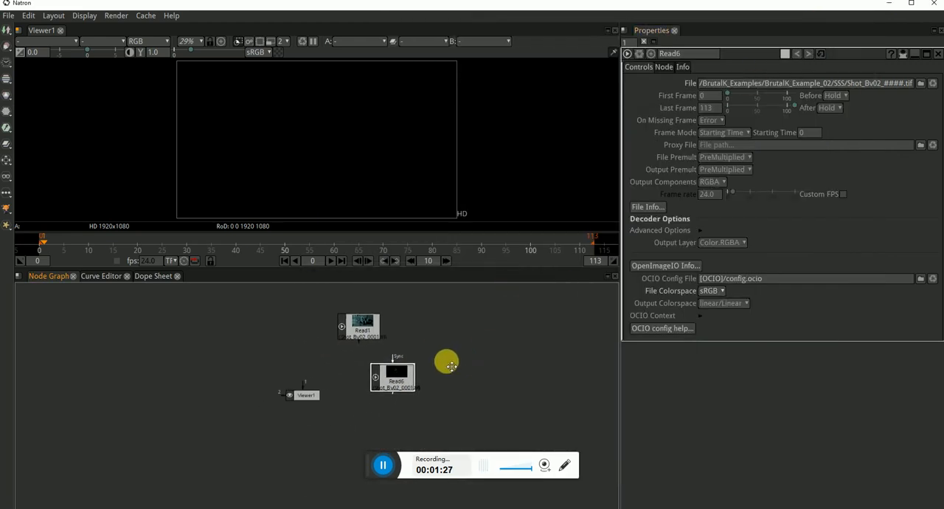
drag(412, 376, 416, 383)
drag(340, 351, 213, 354)
drag(377, 413, 283, 332)
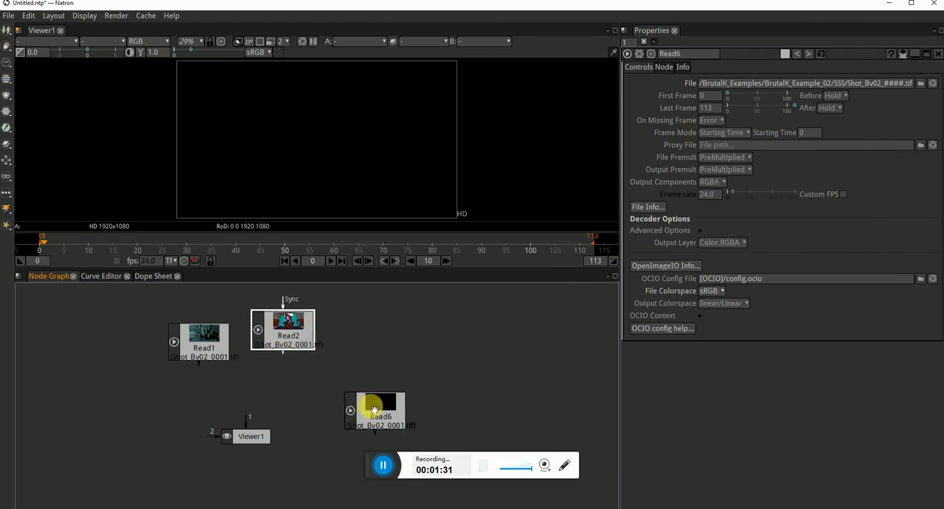
drag(374, 410, 130, 371)
scroll(439, 421, down, 3)
scroll(423, 413, up, 3)
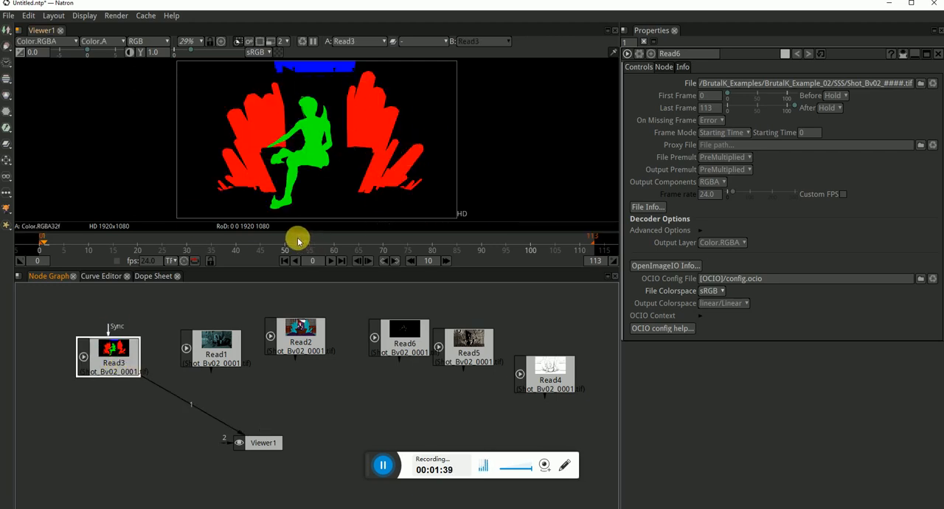
Scrub the Read3 matte pass to frames 48 and 78 and check its alpha channel
click(275, 243)
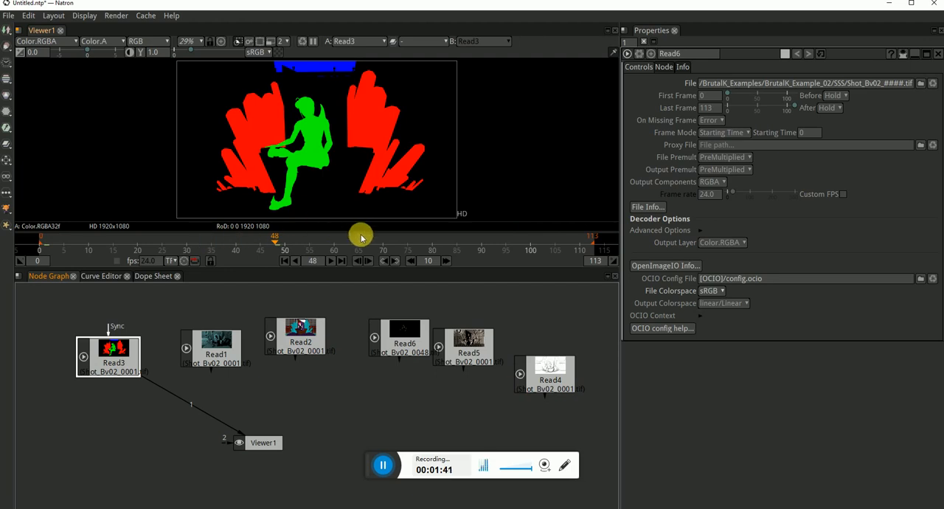
drag(361, 237, 423, 245)
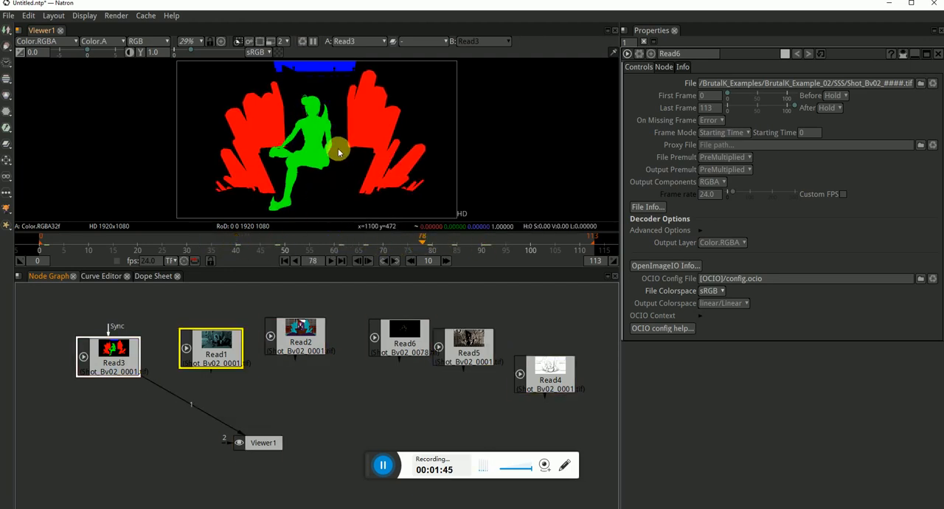
key(a)
key(a)
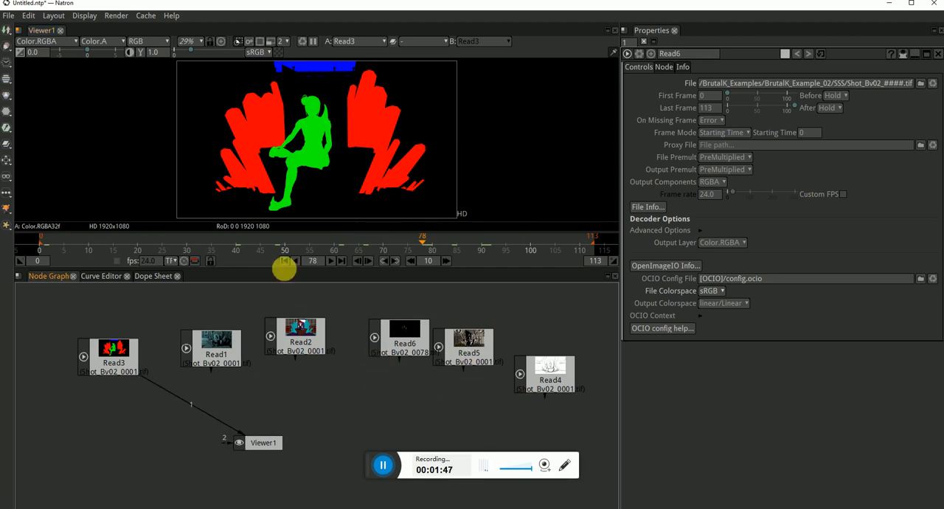
Arrange the render passes in a row ordered Read2, Read4, Read1, Read6, Read5, with Viewer1 below them
drag(218, 356, 348, 412)
drag(299, 344, 253, 344)
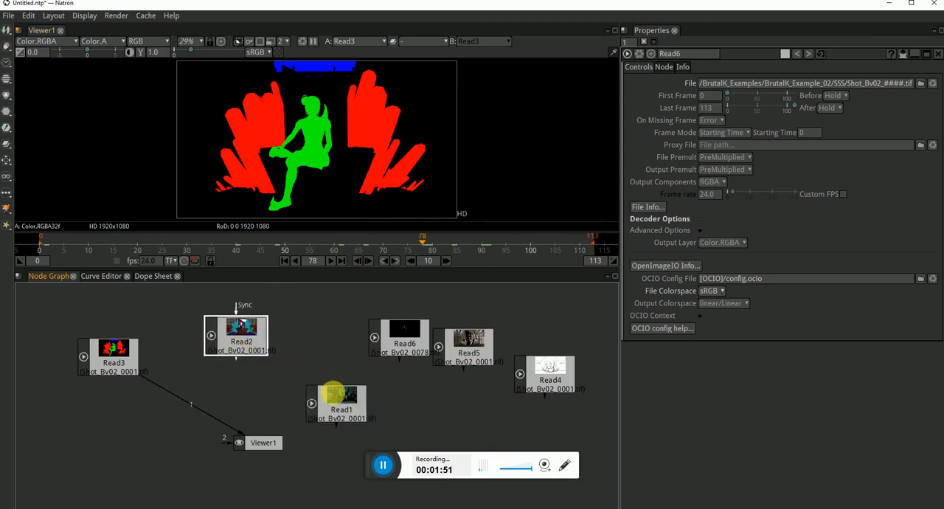
drag(333, 396, 319, 338)
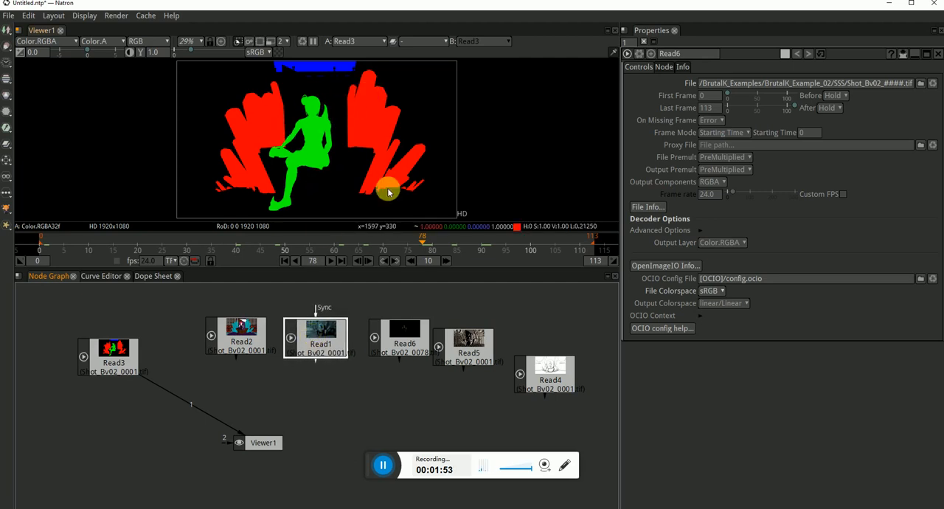
drag(398, 352, 395, 353)
drag(479, 351, 490, 342)
drag(547, 387, 322, 395)
drag(568, 315, 272, 363)
drag(316, 332, 390, 337)
drag(316, 386, 308, 342)
drag(274, 435, 264, 451)
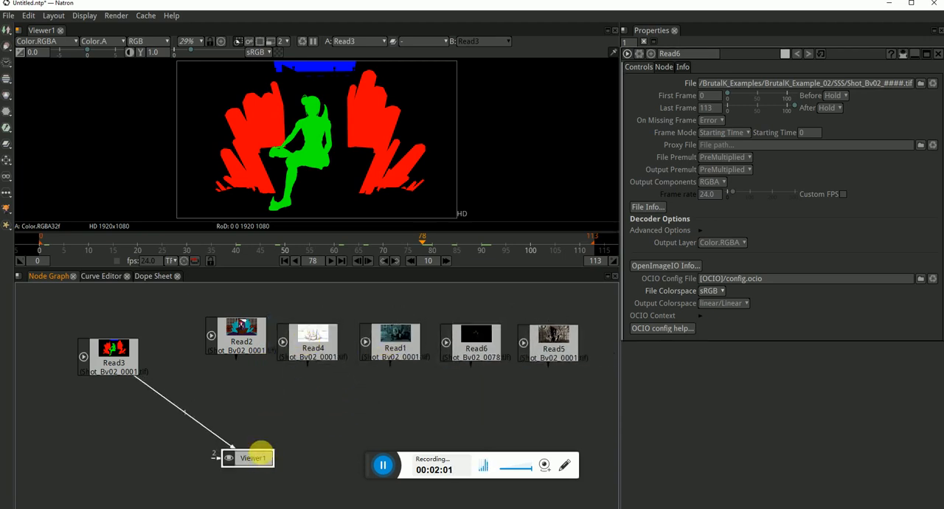
Display the Read2 diffuse pass in the viewer
click(230, 398)
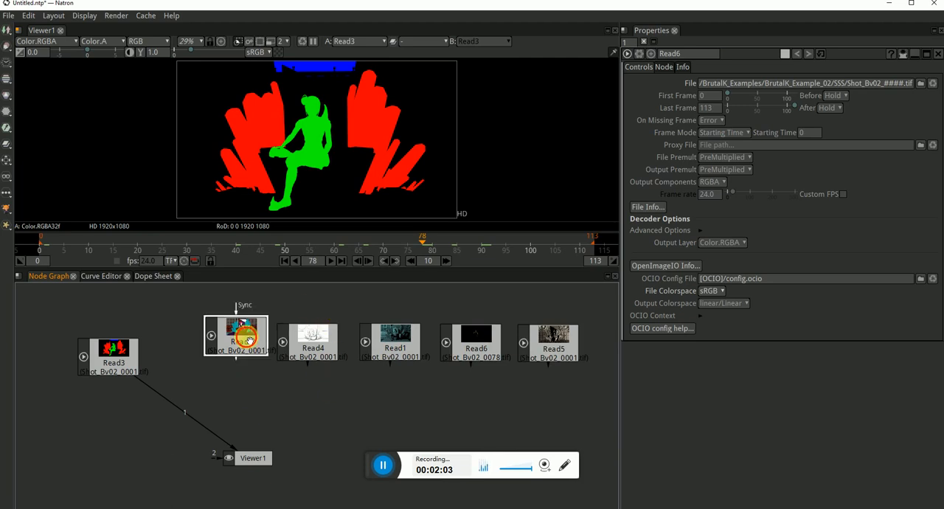
key(1)
Add a Merge node with Read4 as input A and Read2 as input B, and connect its output to Viewer1
click(310, 358)
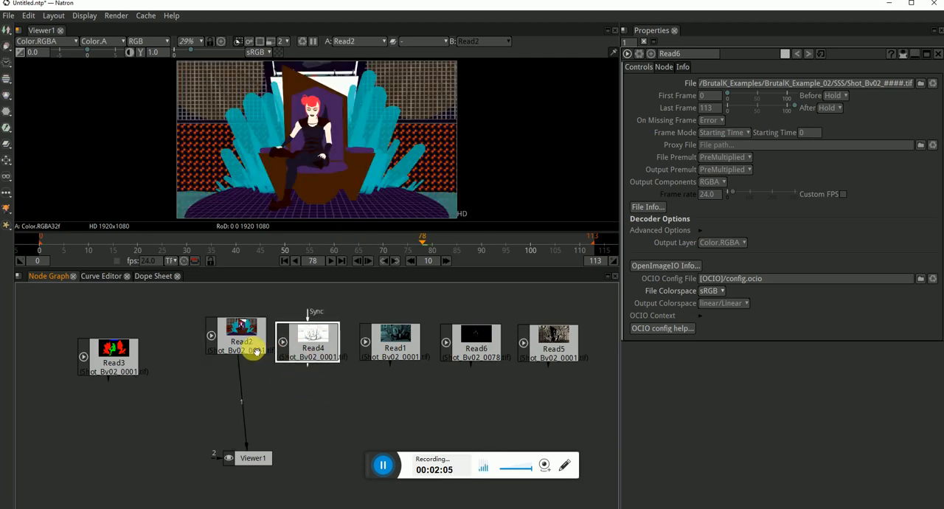
key(m)
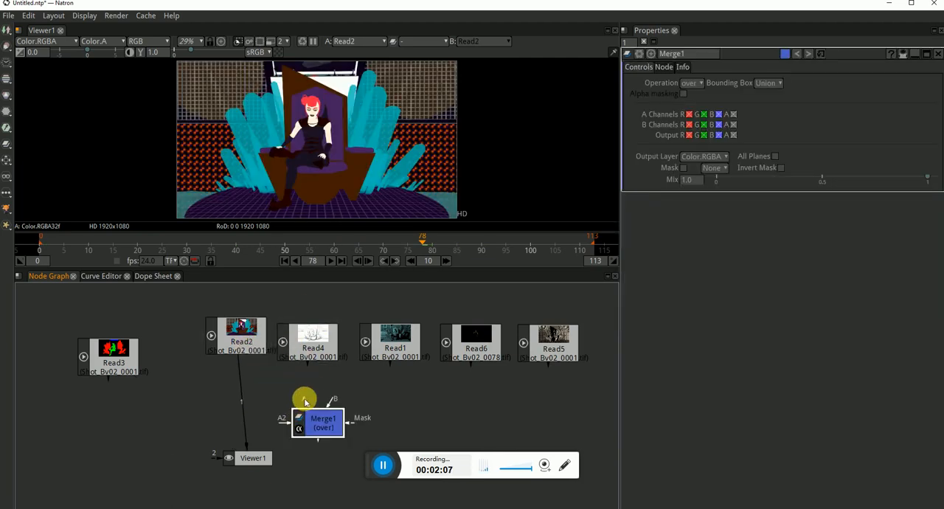
drag(332, 397, 252, 349)
drag(322, 423, 285, 391)
key(1)
drag(270, 448, 274, 461)
Set the Merge1 operation to multiply and move Viewer1 farther down and to the right of it
click(289, 402)
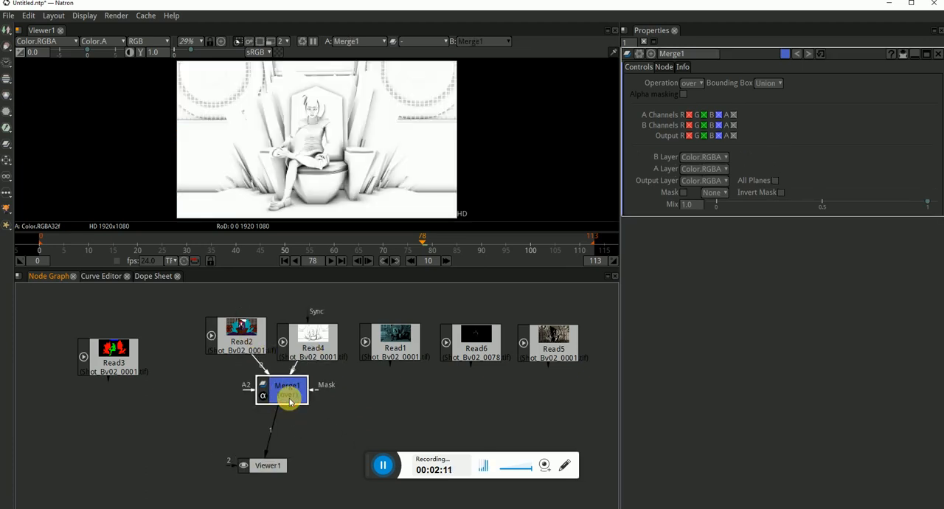
click(693, 83)
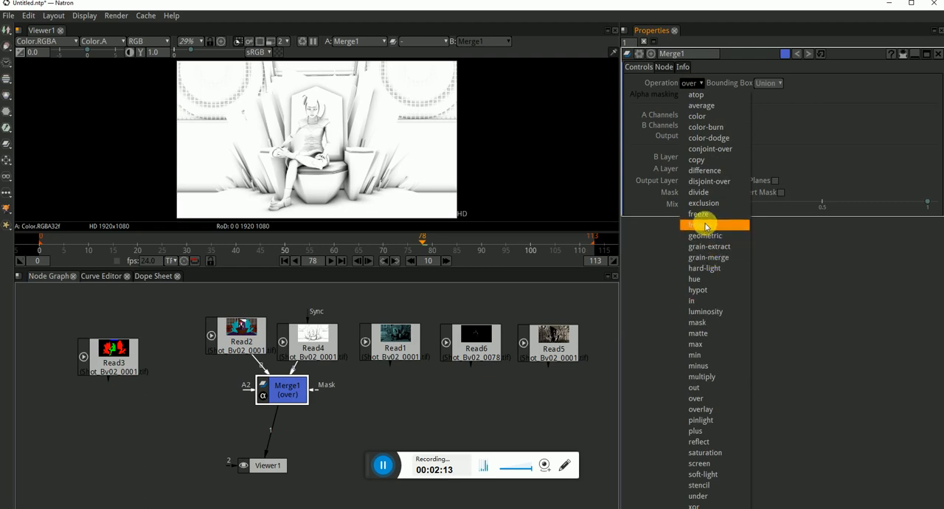
click(711, 376)
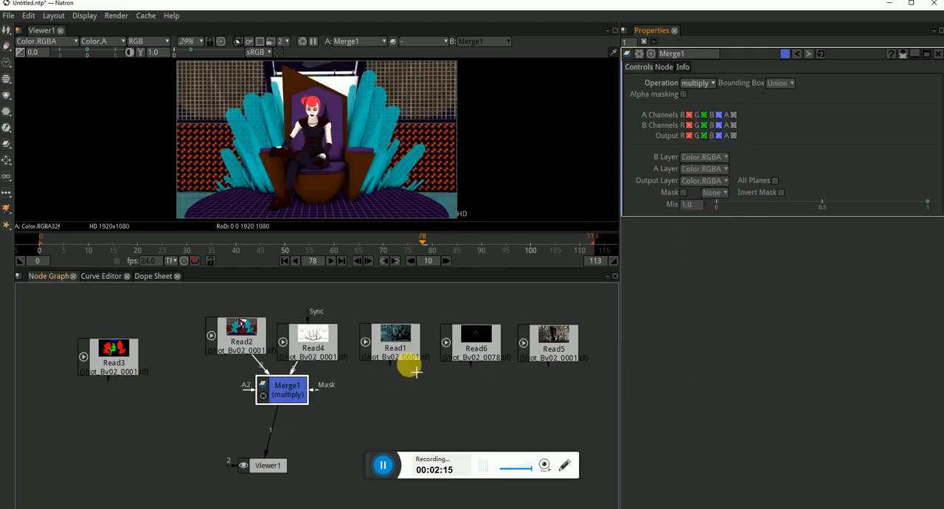
drag(277, 465, 322, 480)
drag(367, 428, 343, 417)
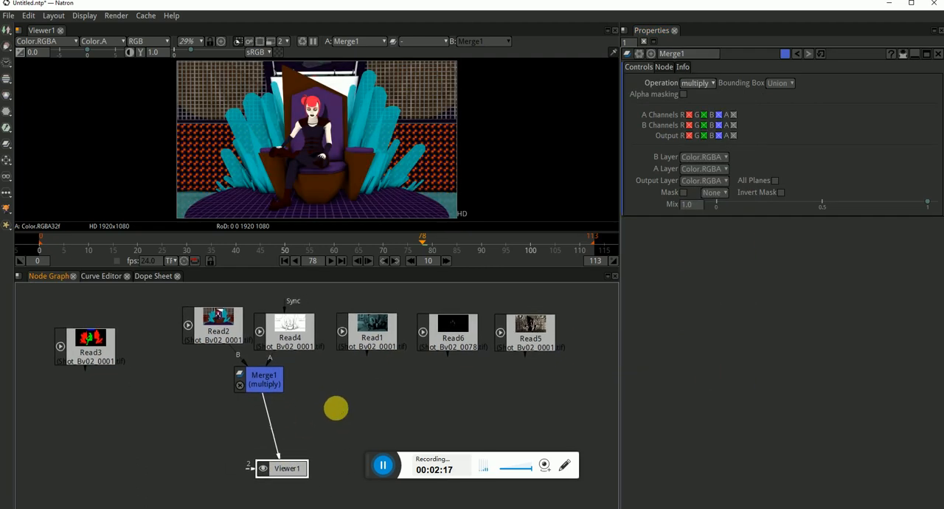
Move Read1 to the end of the row beyond Read5 and place Read6 beside Read4
drag(583, 311, 347, 385)
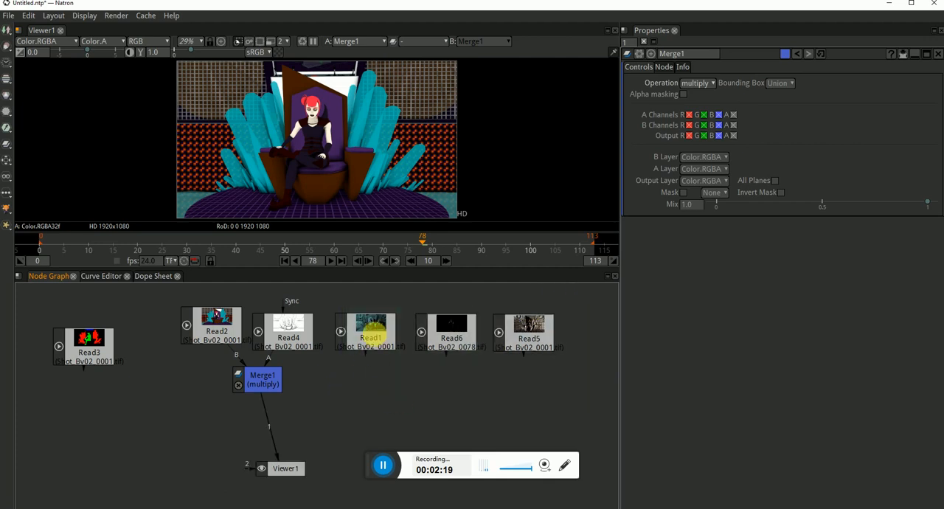
drag(369, 327, 594, 333)
drag(464, 345, 373, 346)
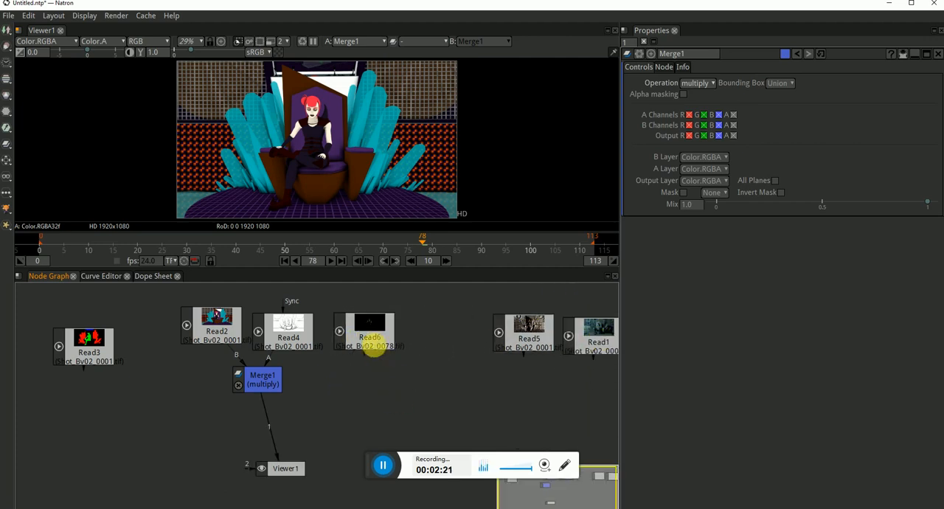
Add a Merge node with Read6 as input A and Merge1 as B, show it in Viewer1, and set its operation to screen
key(m)
drag(372, 378, 375, 400)
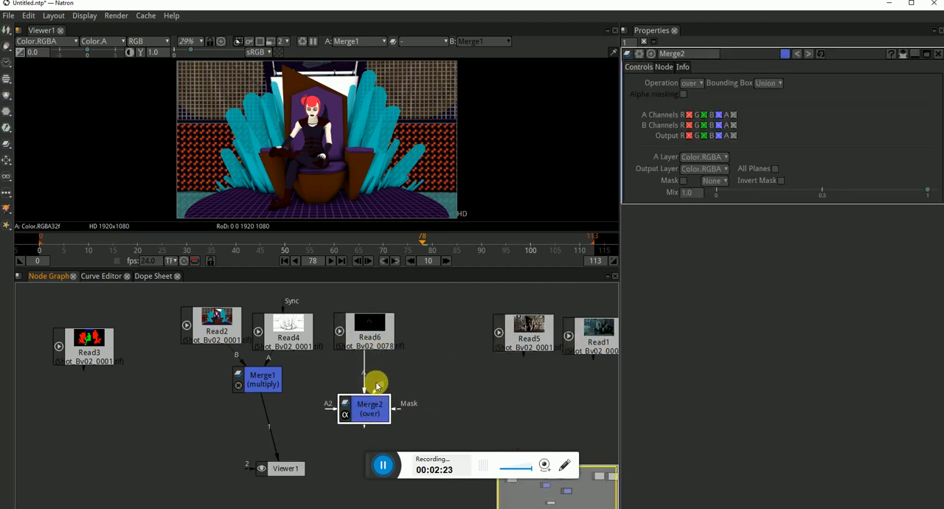
drag(267, 382, 267, 381)
key(1)
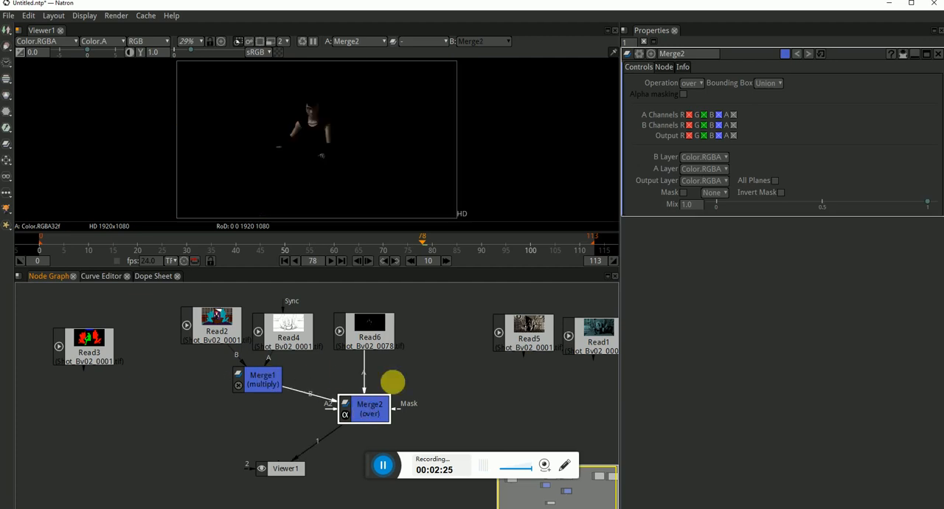
click(699, 86)
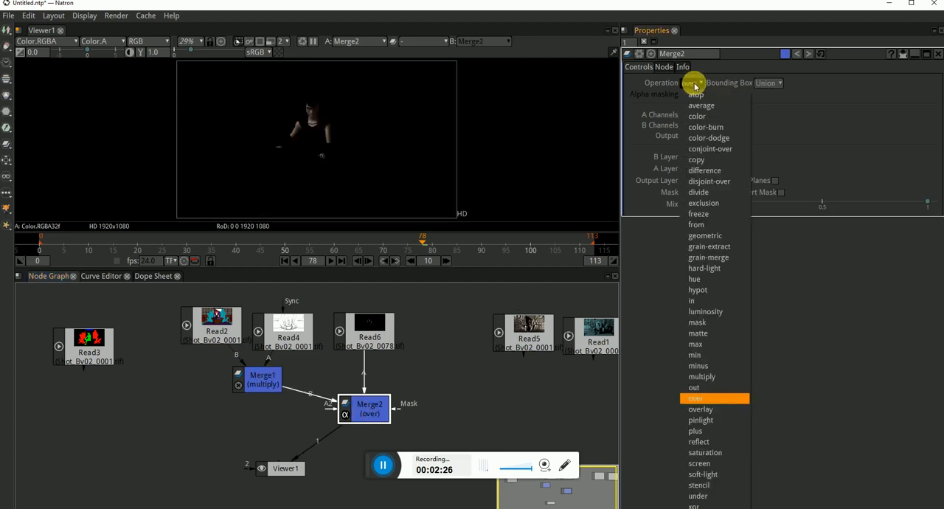
click(712, 463)
Examine the character's face and upper body close up with Merge2 disabled and enabled
scroll(384, 381, up, 2)
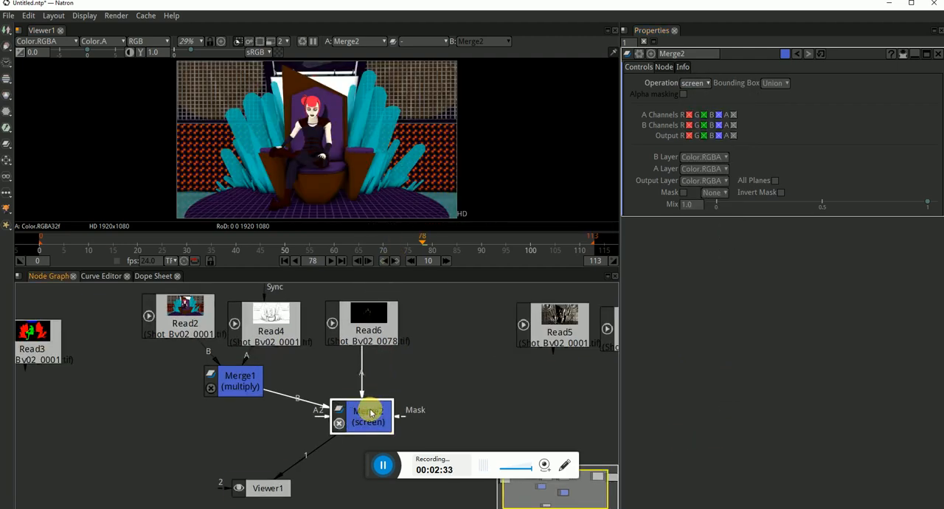
scroll(299, 104, up, 11)
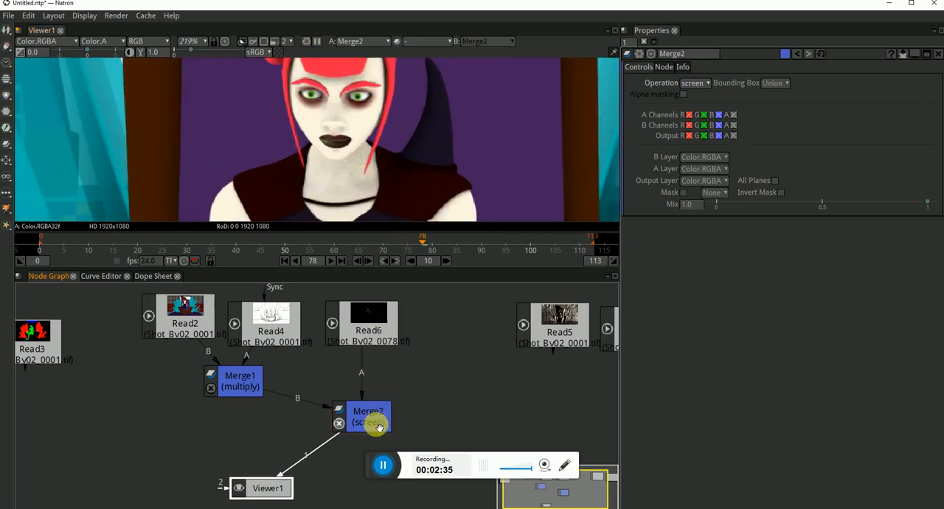
click(377, 424)
key(d)
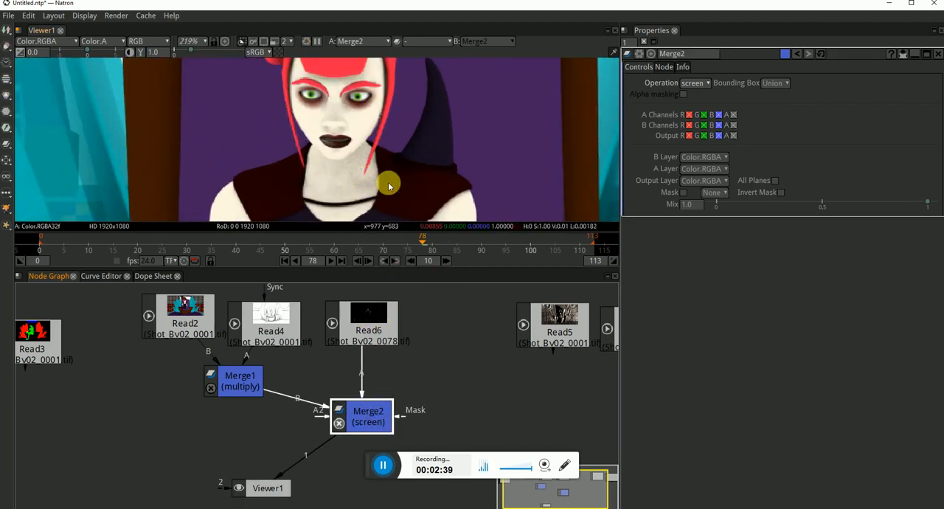
click(382, 332)
scroll(373, 193, down, 4)
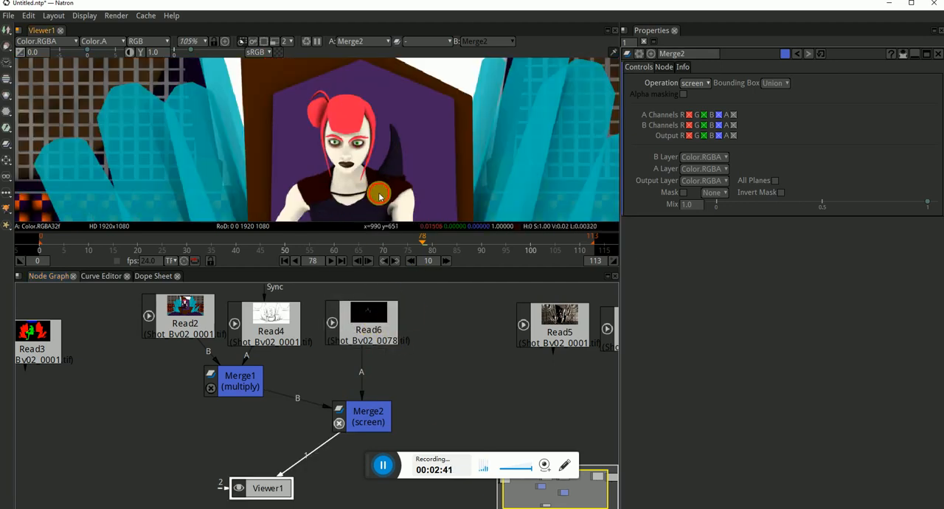
click(490, 379)
Move Read5 next to Read6 and add a Merge node beside Merge2 with Read5 as input A and Merge2 as B, feeding Viewer1
scroll(491, 380, down, 2)
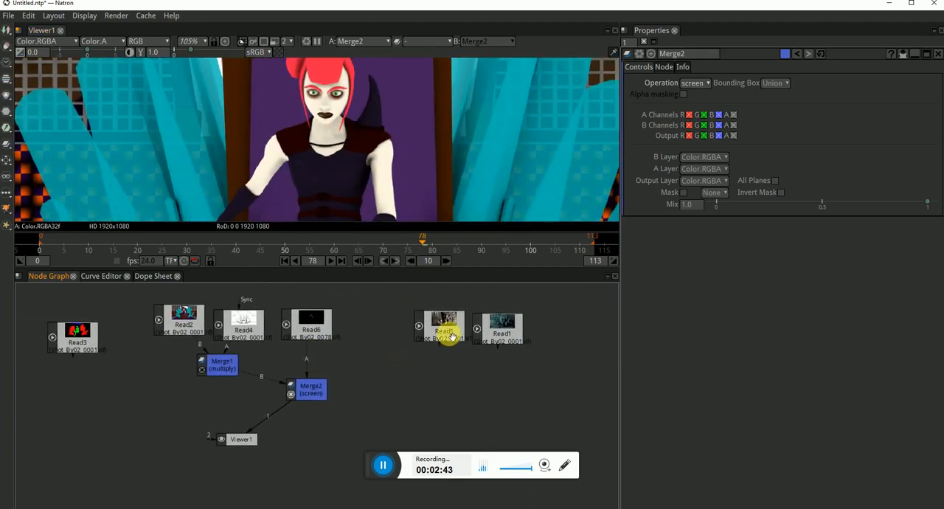
drag(447, 332, 386, 336)
key(m)
click(411, 391)
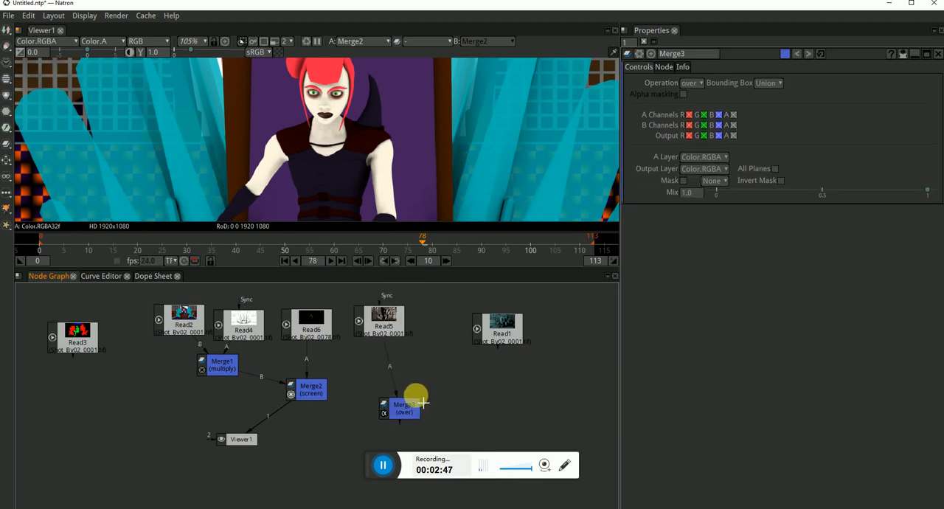
mouse_move(400, 406)
mouse_down()
mouse_move(368, 396)
mouse_move(387, 395)
mouse_up()
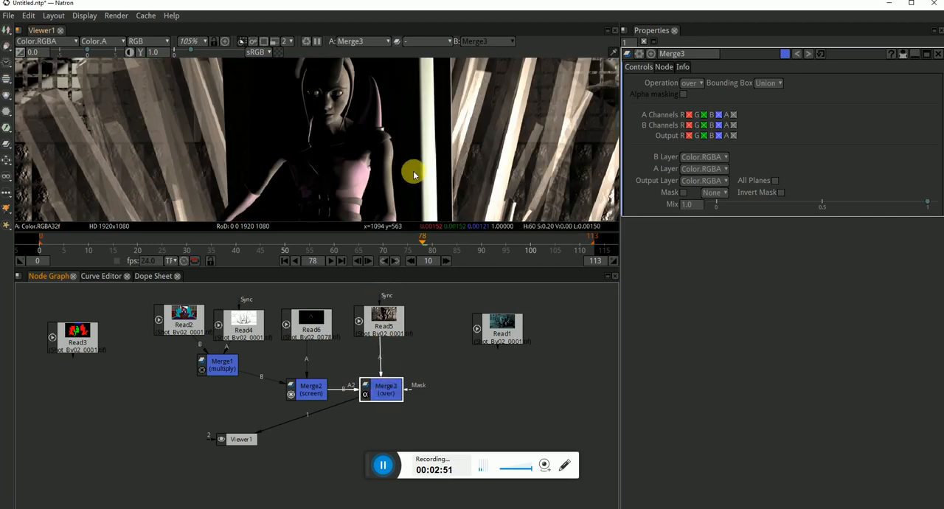
Try the overlay operation on Merge3 with a Mix of 0.662
scroll(415, 161, down, 5)
drag(427, 151, 394, 125)
key(f)
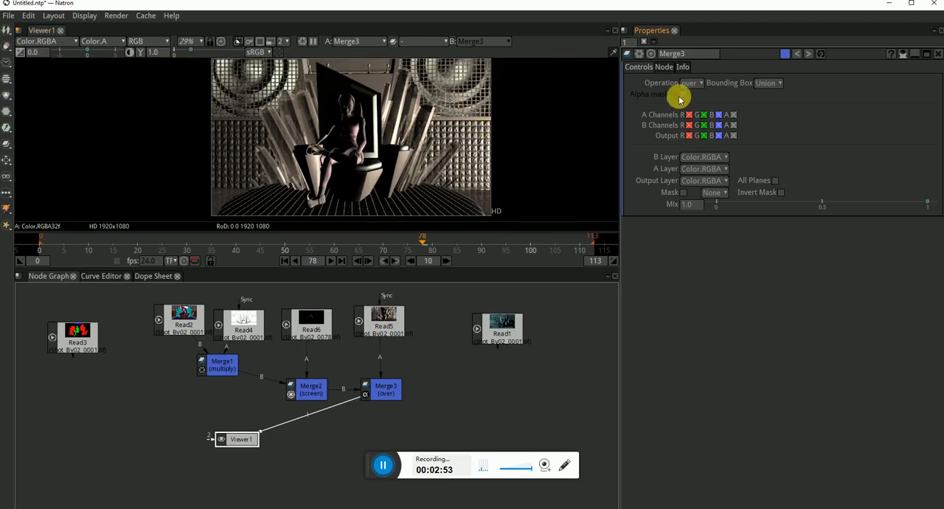
click(694, 82)
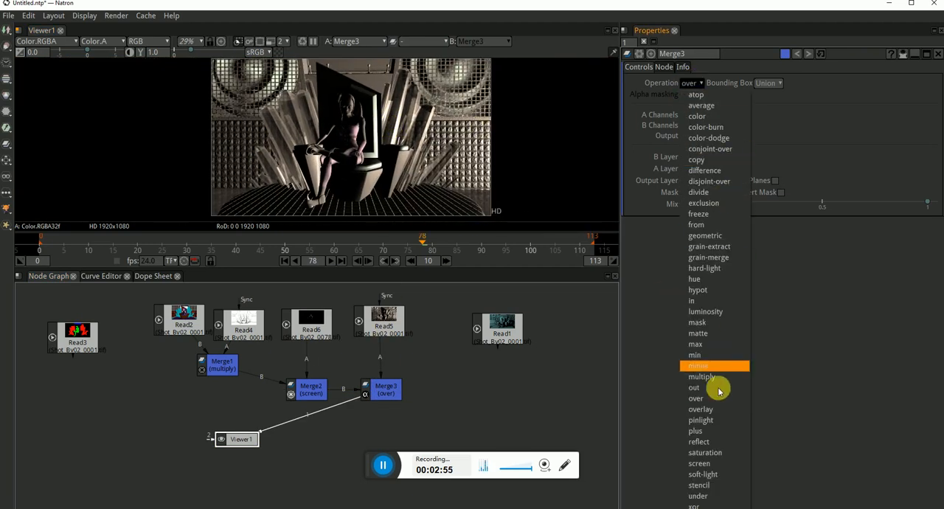
click(701, 410)
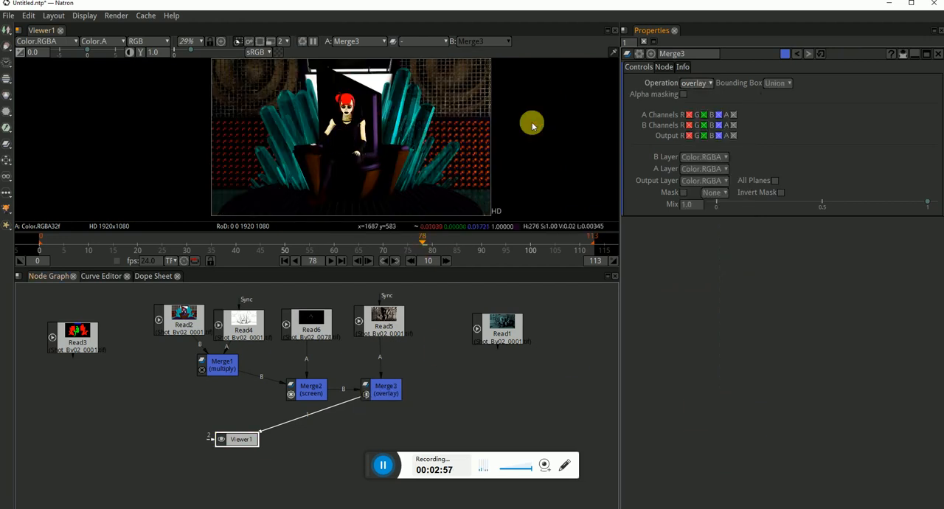
drag(927, 204, 866, 201)
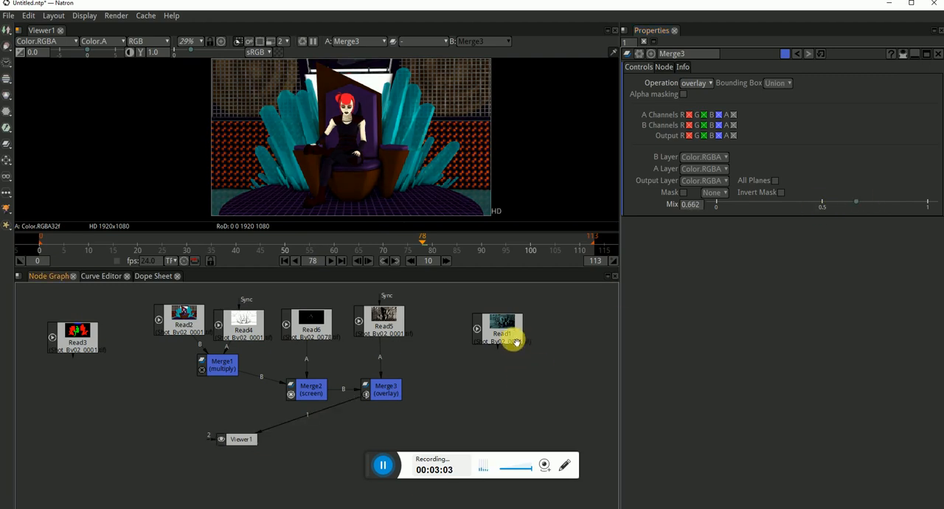
Move Read1 closer to Read5, and display Read1 and Read5 one after the other in the viewer
drag(511, 331, 481, 329)
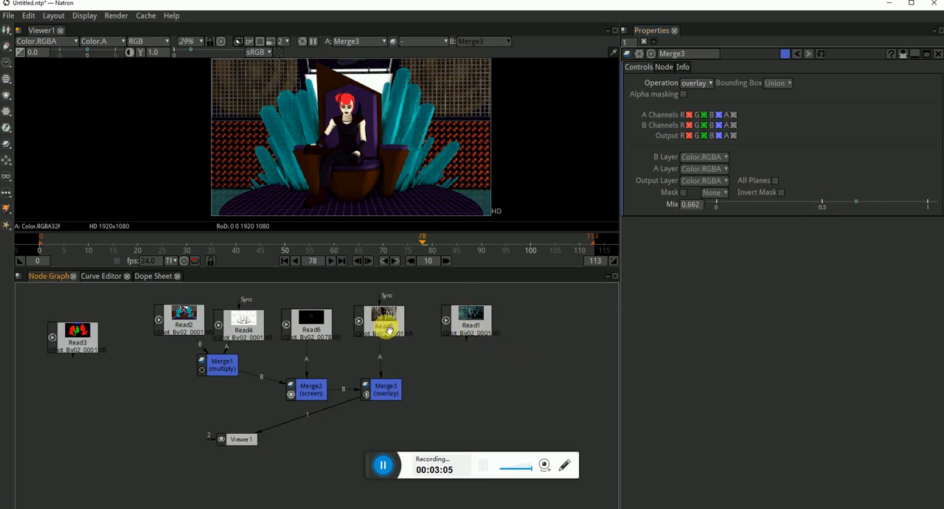
key(1)
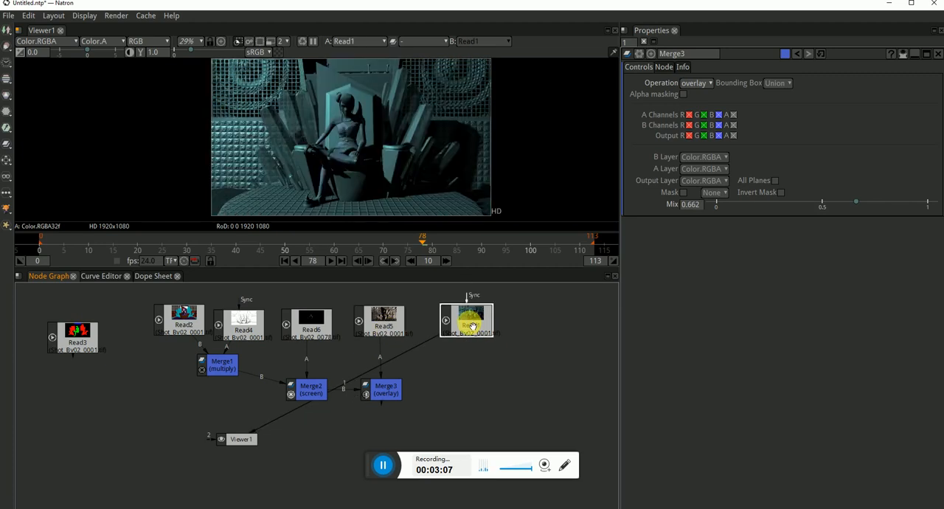
key(1)
drag(380, 357, 392, 362)
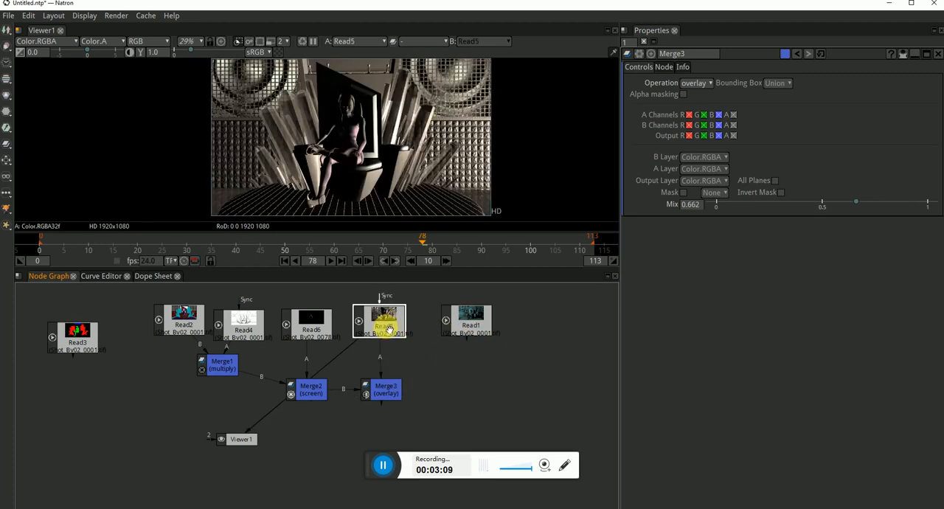
Show Merge3 in the viewer again, and set its operation to plus with a Mix of 0.205
click(394, 394)
key(1)
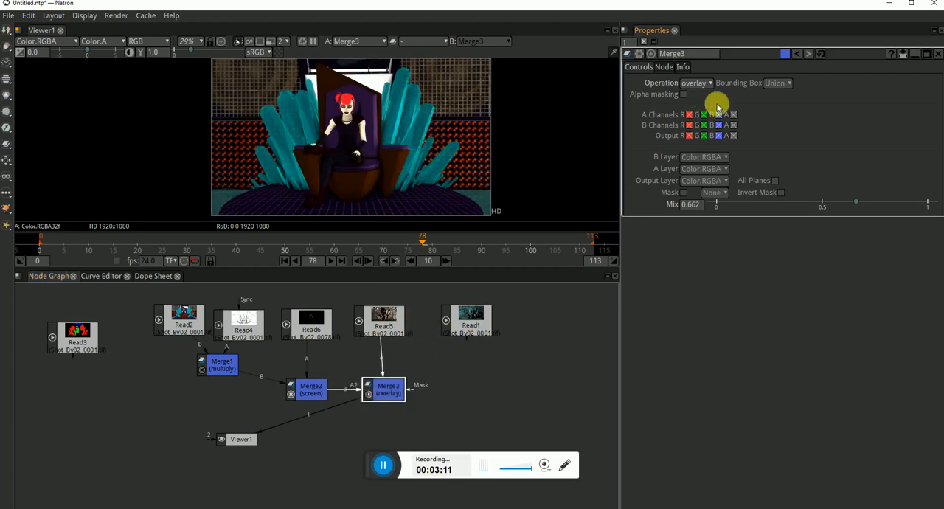
click(702, 83)
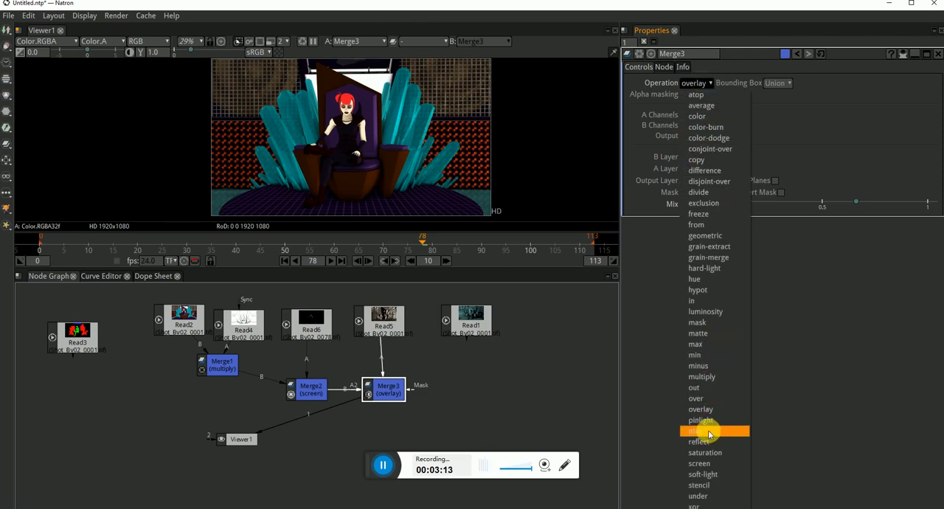
click(707, 430)
drag(852, 204, 759, 211)
click(572, 316)
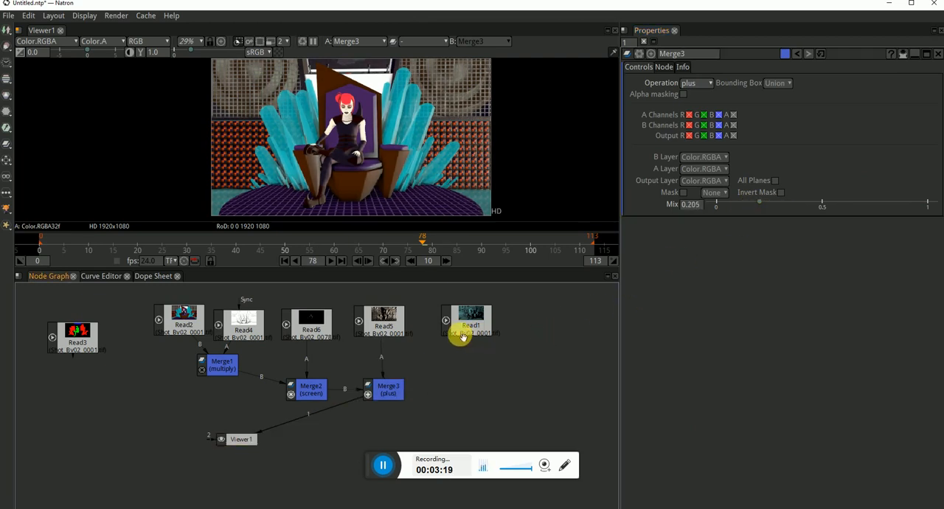
Add a Merge node beside Merge3 with Read1 as input A and Merge3 as B, feeding Viewer1
drag(486, 333, 471, 324)
key(m)
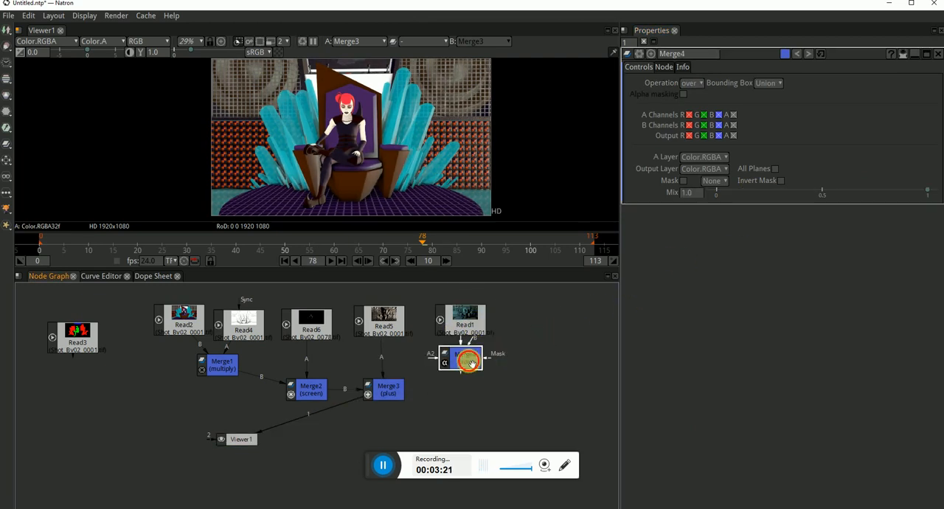
drag(486, 407, 463, 393)
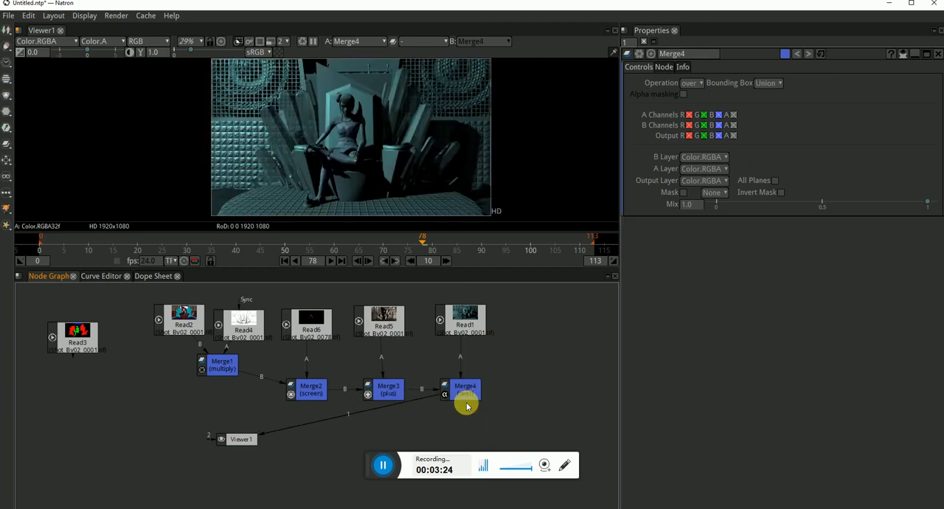
Try the reflect operation on Merge4, and set it to screen with a Mix of 0.27 instead
click(701, 84)
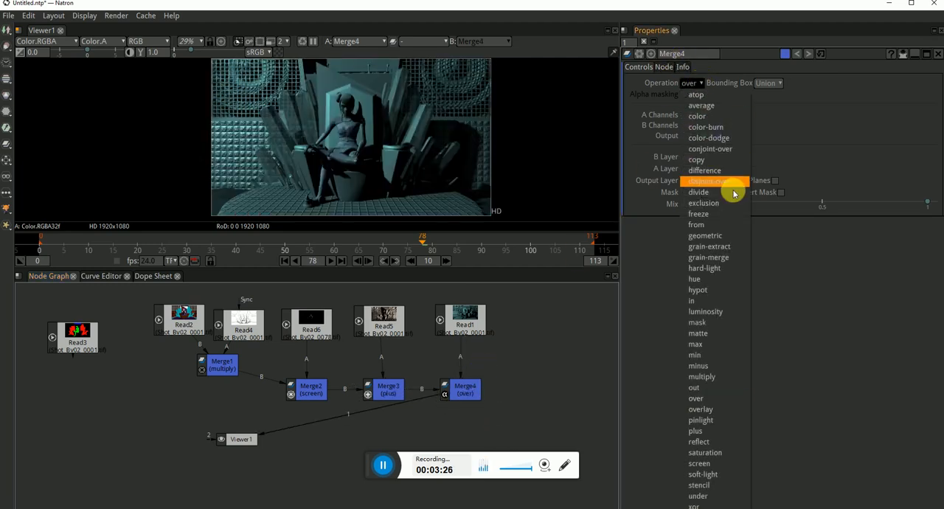
click(710, 442)
click(694, 83)
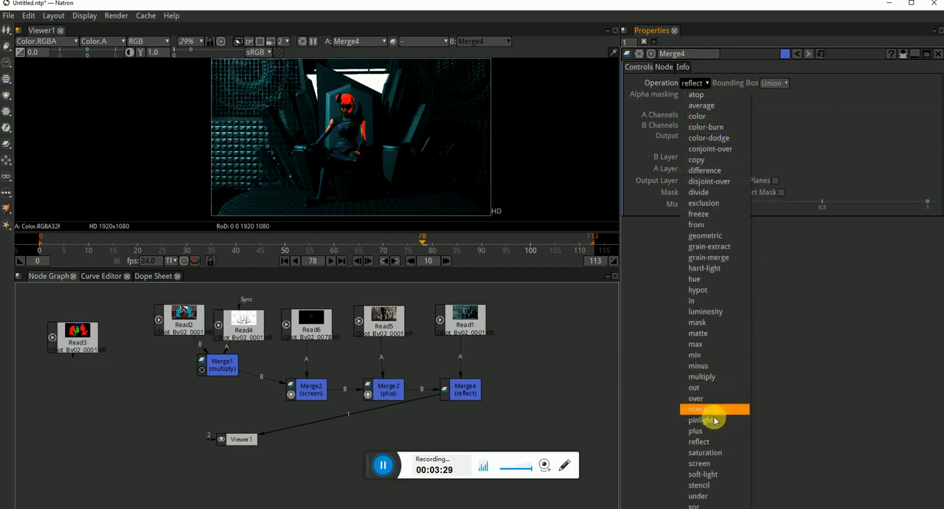
click(710, 450)
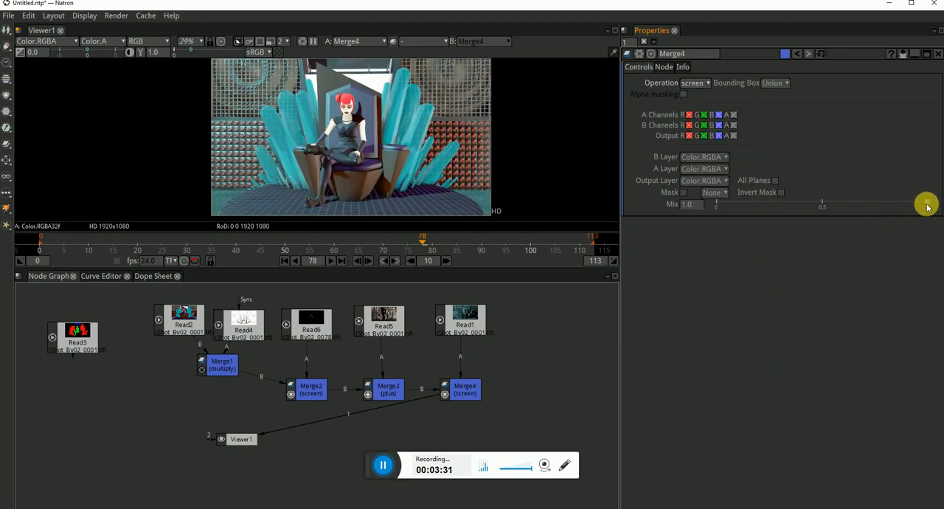
drag(927, 207, 776, 200)
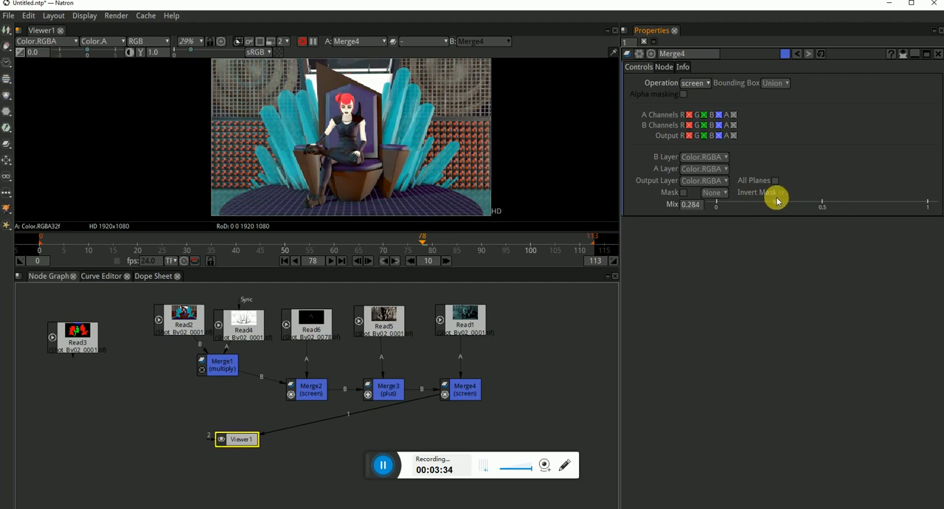
Display the Read5 and Read1 lighting passes in turn in the viewer to compare them
click(477, 400)
click(533, 380)
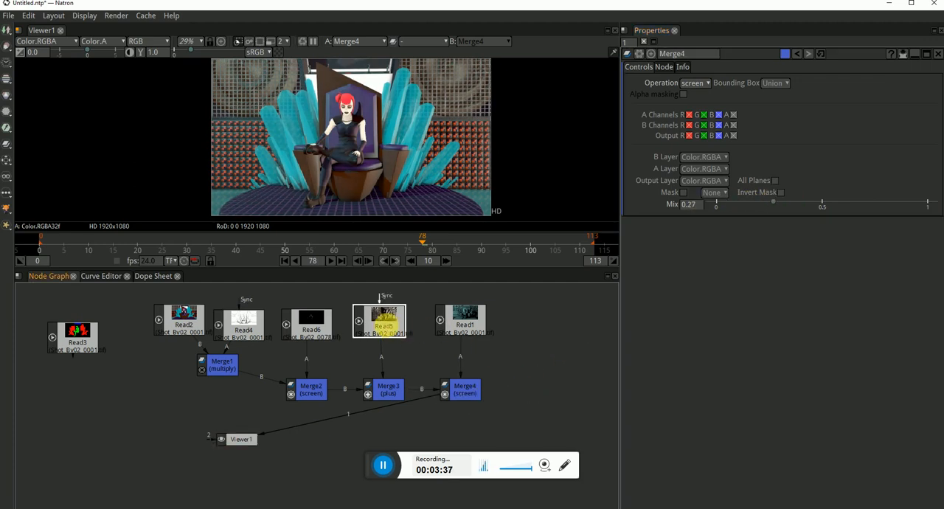
key(1)
click(479, 324)
key(1)
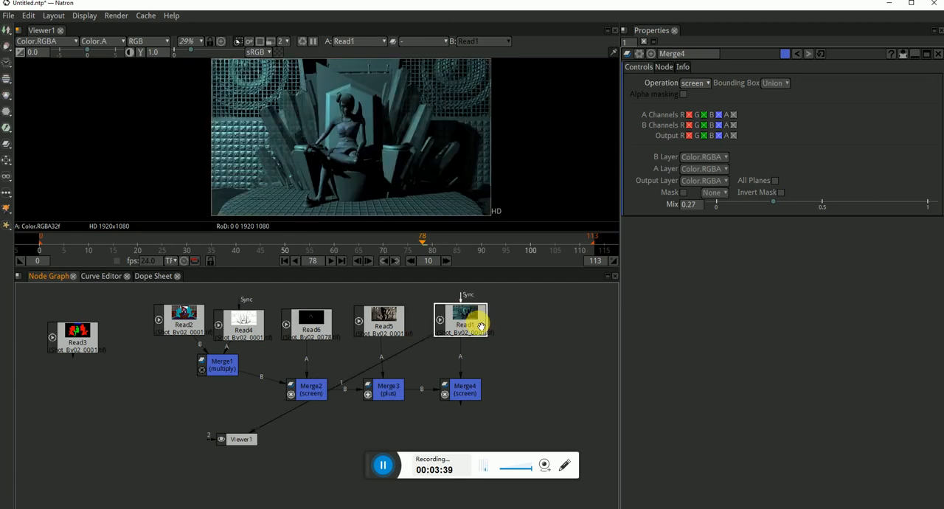
Add a Merge node beside Merge4 with Read1 as input A and Merge4 as input B
click(473, 393)
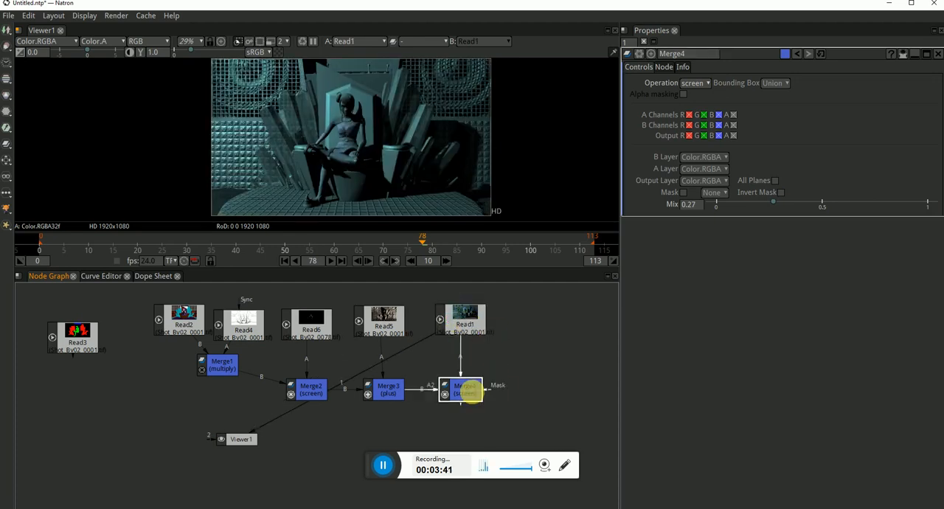
click(526, 402)
key(m)
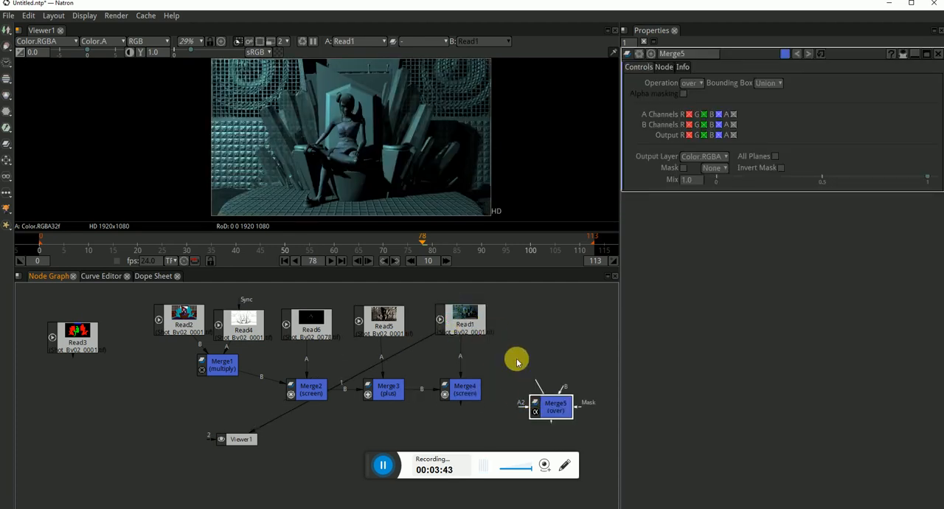
drag(516, 359, 468, 324)
drag(497, 387, 474, 387)
drag(559, 415, 538, 399)
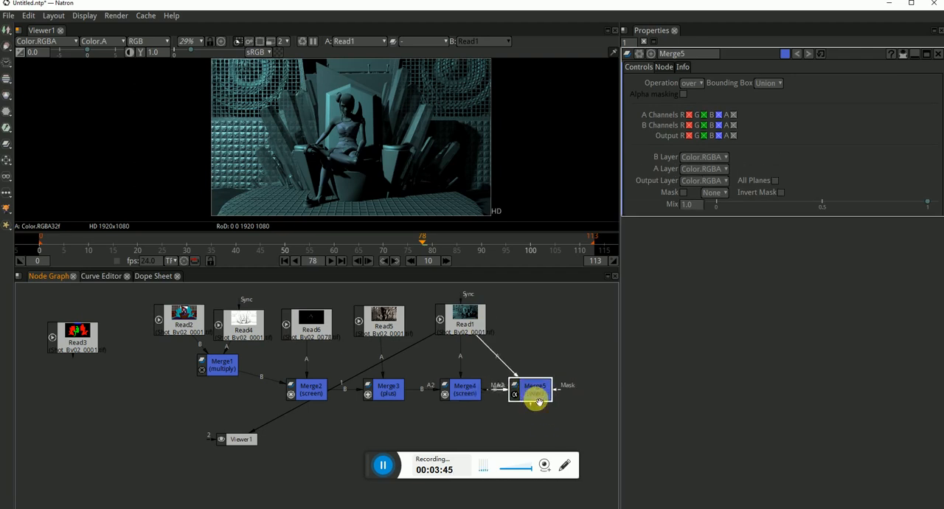
Show Merge5 in Viewer1 and set its operation to multiply
key(1)
click(691, 83)
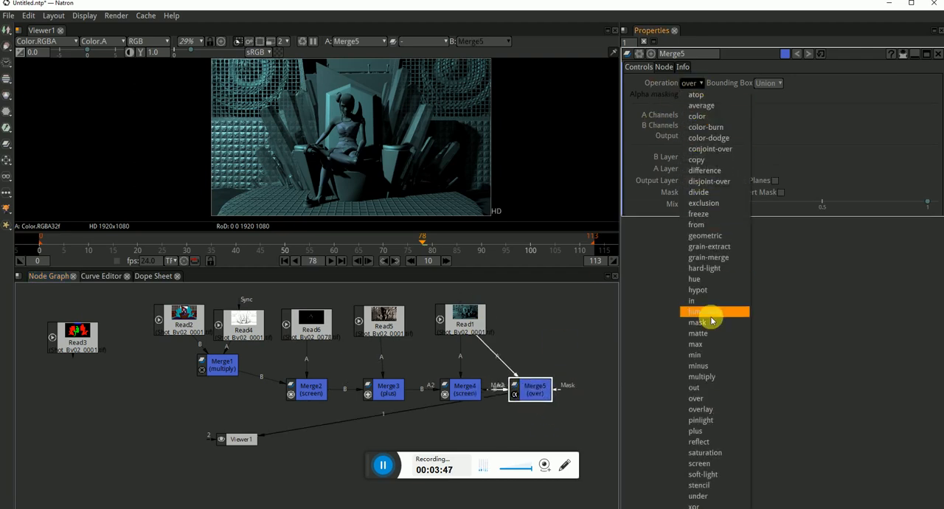
click(715, 368)
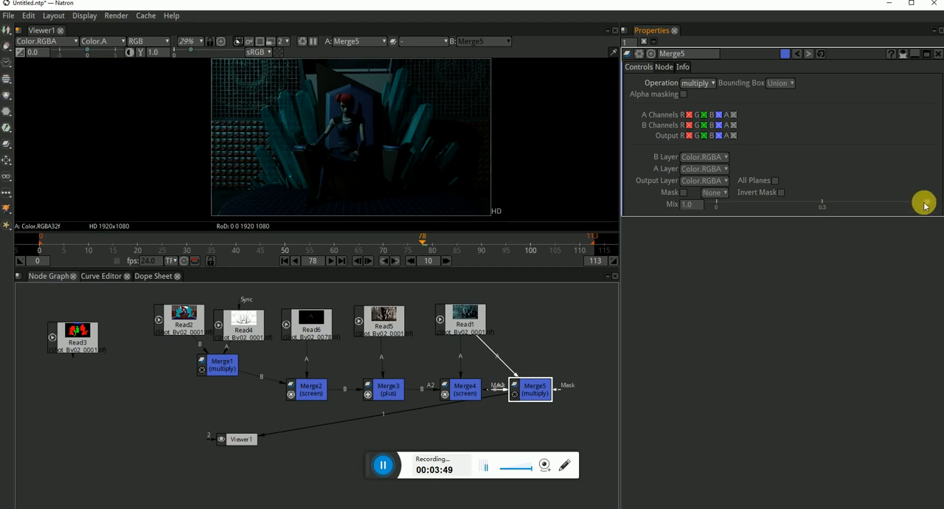
Lower the Mix of Merge5 to 0.952 and check the darkened composite in the viewer
mouse_move(923, 202)
mouse_down()
mouse_move(848, 203)
mouse_move(913, 208)
mouse_up()
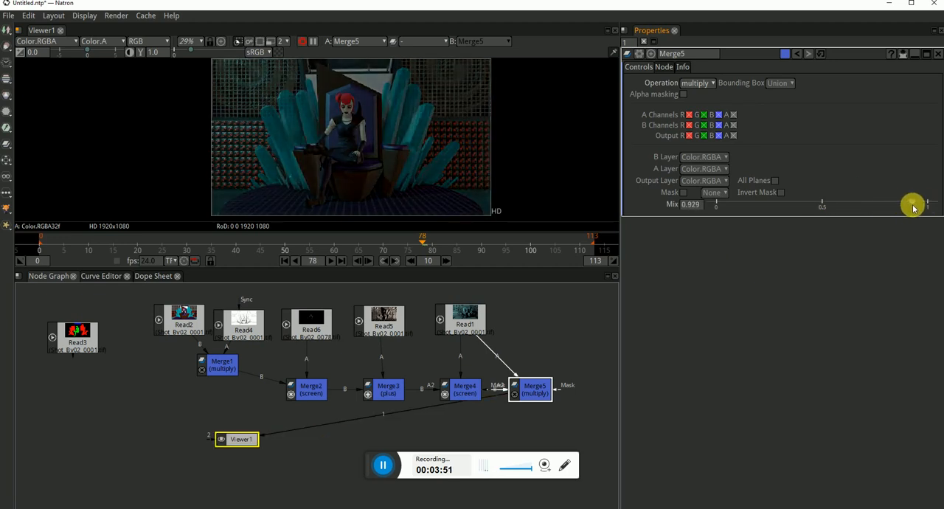
scroll(376, 120, up, 3)
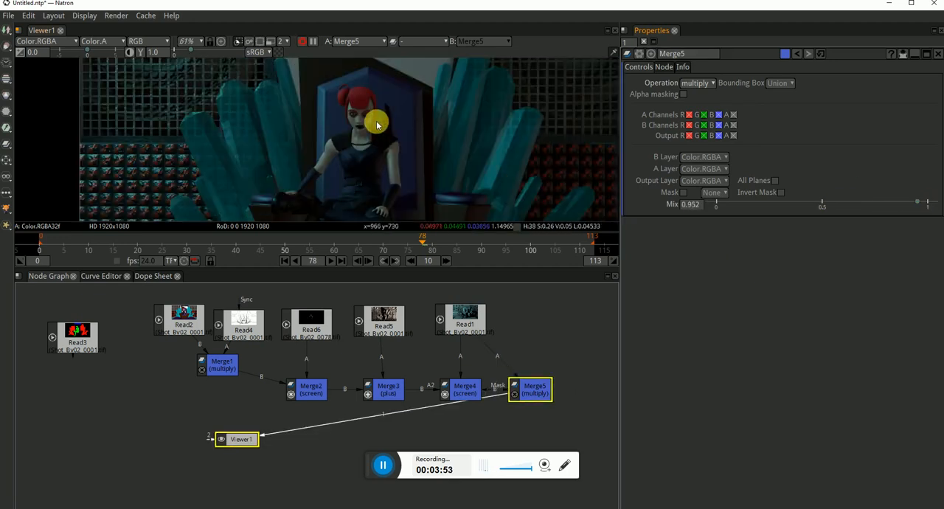
scroll(425, 145, down, 3)
drag(493, 201, 466, 175)
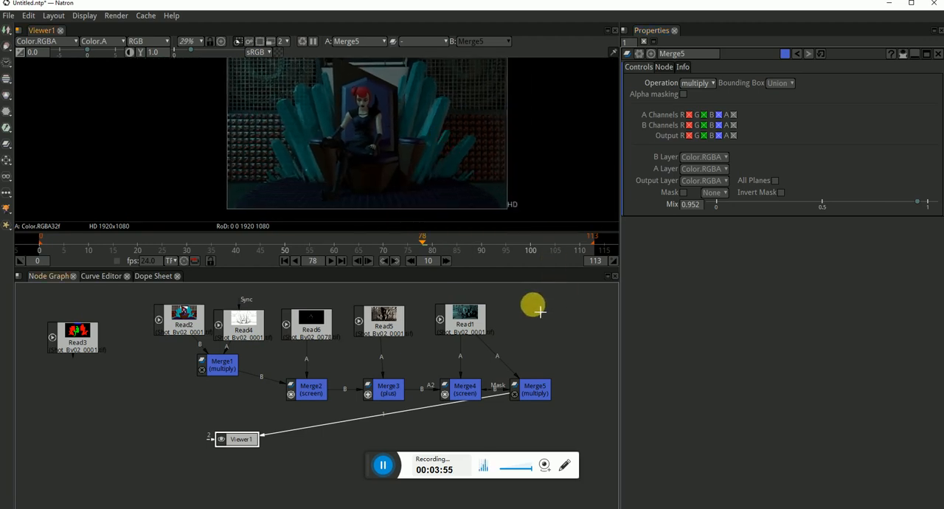
Move the Viewer1 node directly below Merge5 in the node graph and examine the composite
drag(315, 429, 289, 402)
drag(226, 415, 330, 464)
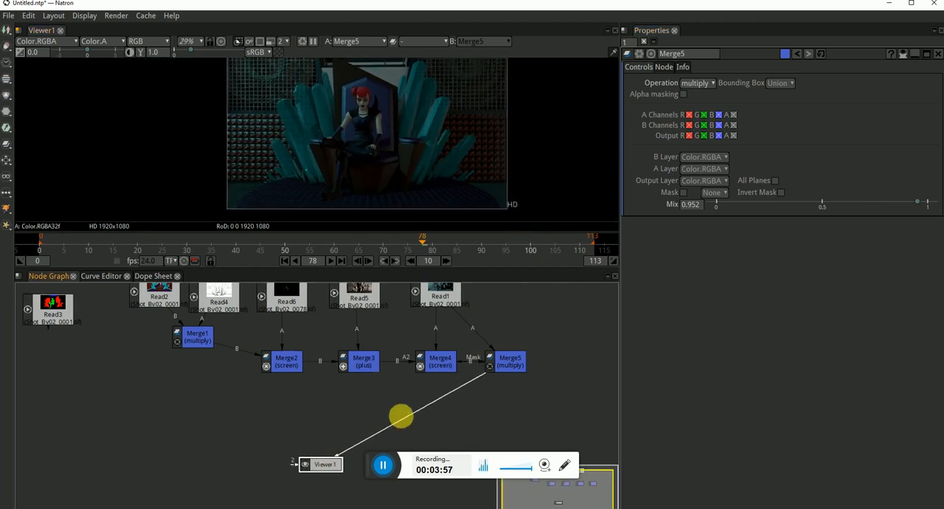
scroll(398, 410, down, 2)
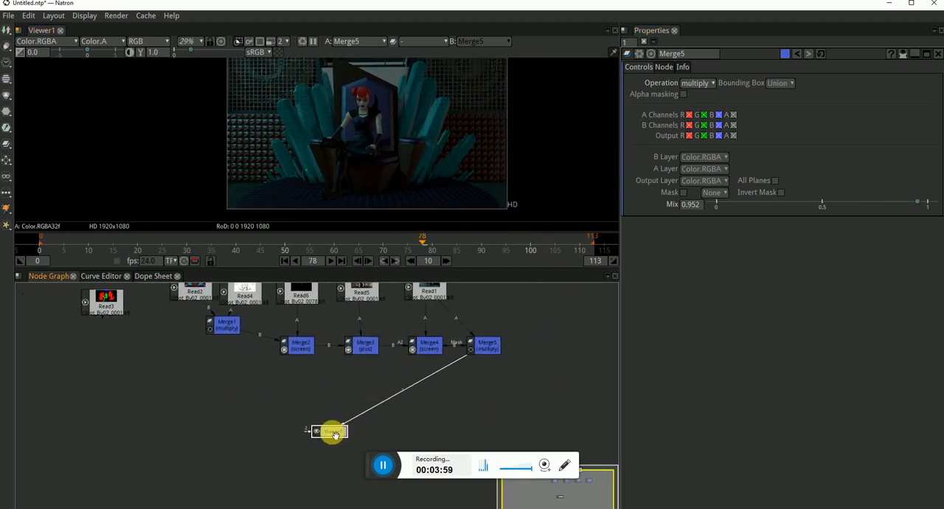
drag(331, 430, 494, 415)
scroll(435, 101, up, 1)
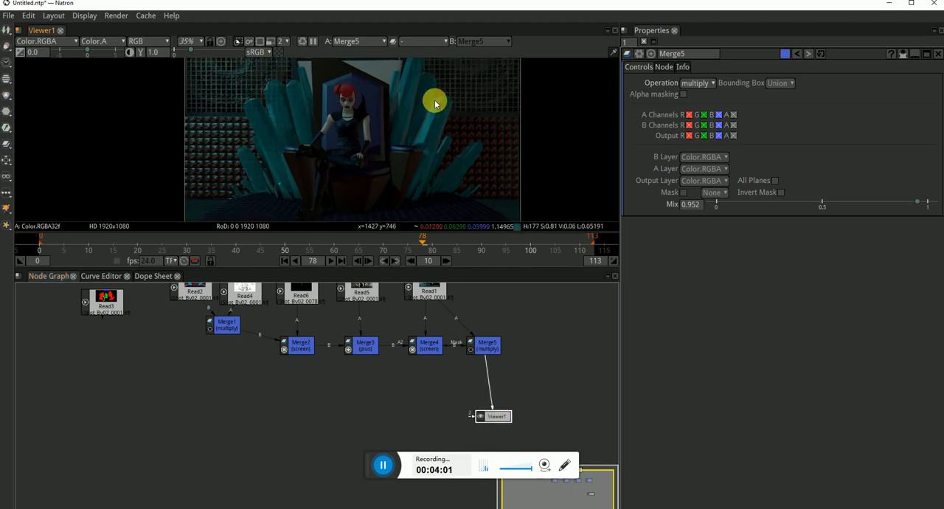
scroll(396, 116, up, 1)
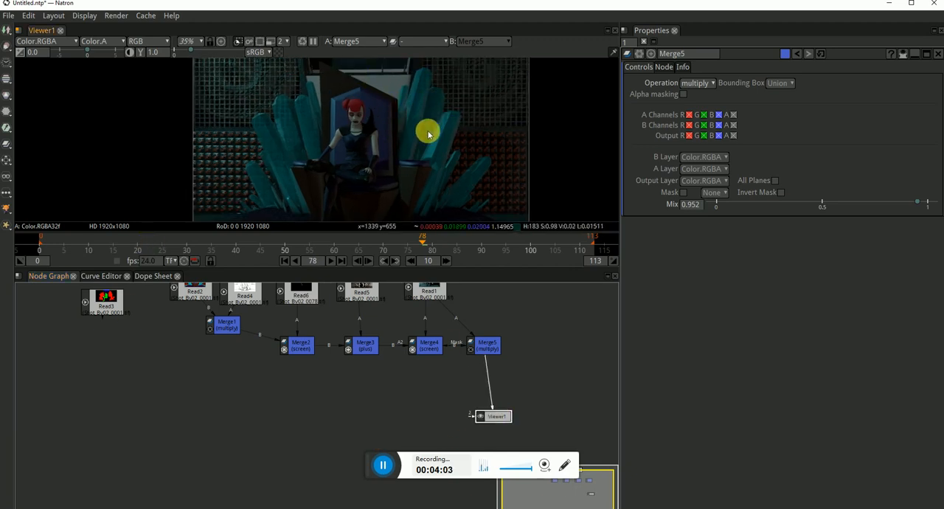
Move the Read3 node beside Merge5, past Read1, and display its RGB matte pass in Viewer1
drag(107, 302, 558, 316)
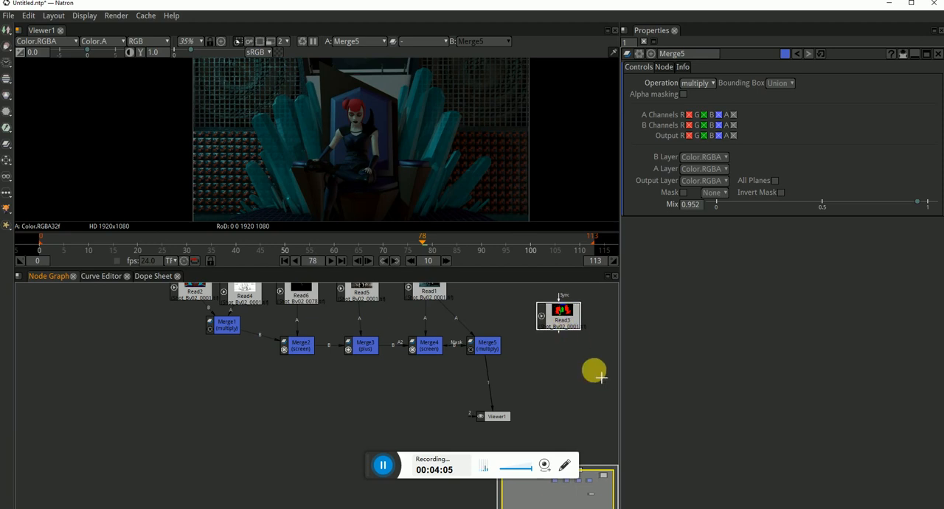
drag(601, 377, 513, 383)
key(1)
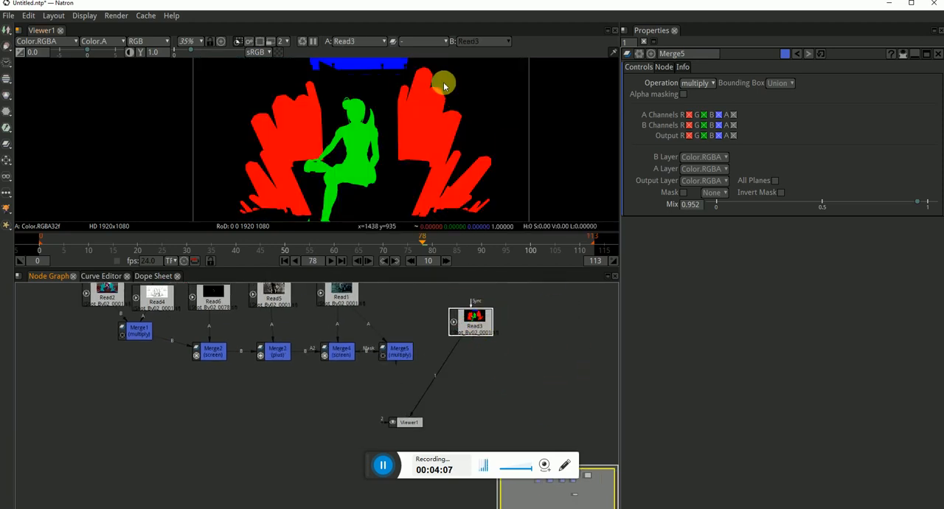
scroll(435, 130, down, 2)
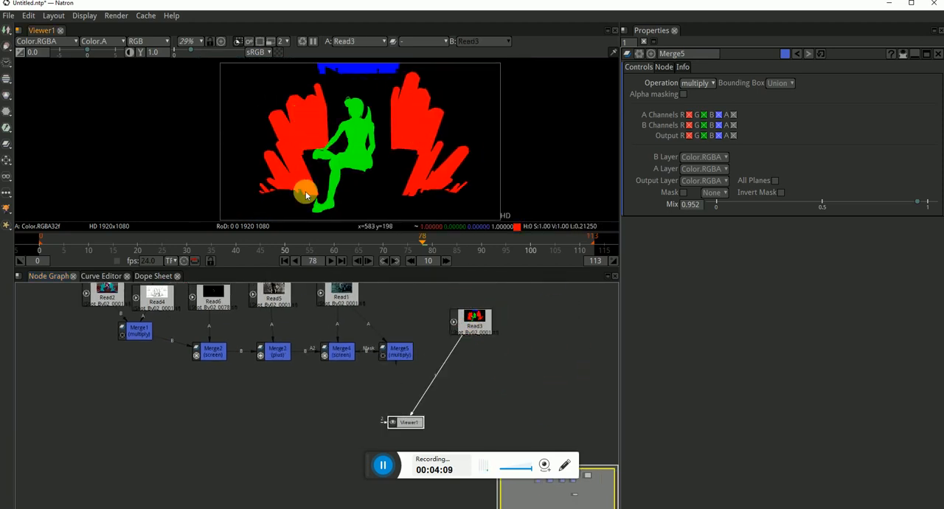
Add a Shuffle node after Read3 and place it below the Read node
click(483, 330)
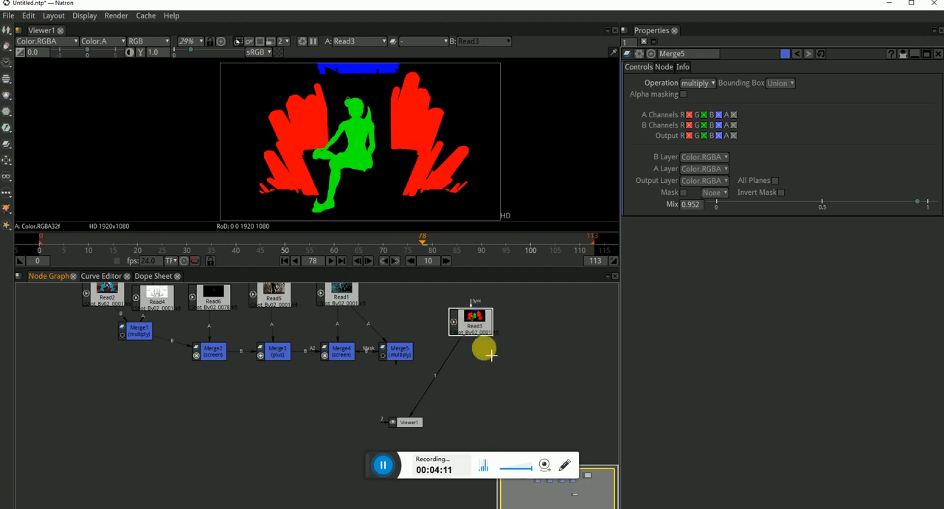
key(Tab)
text(shu)
click(501, 364)
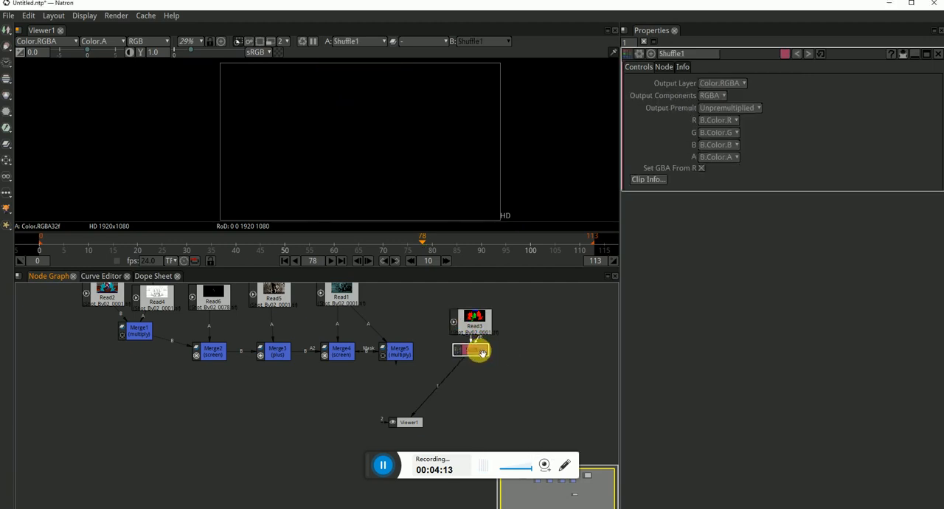
drag(486, 365, 503, 382)
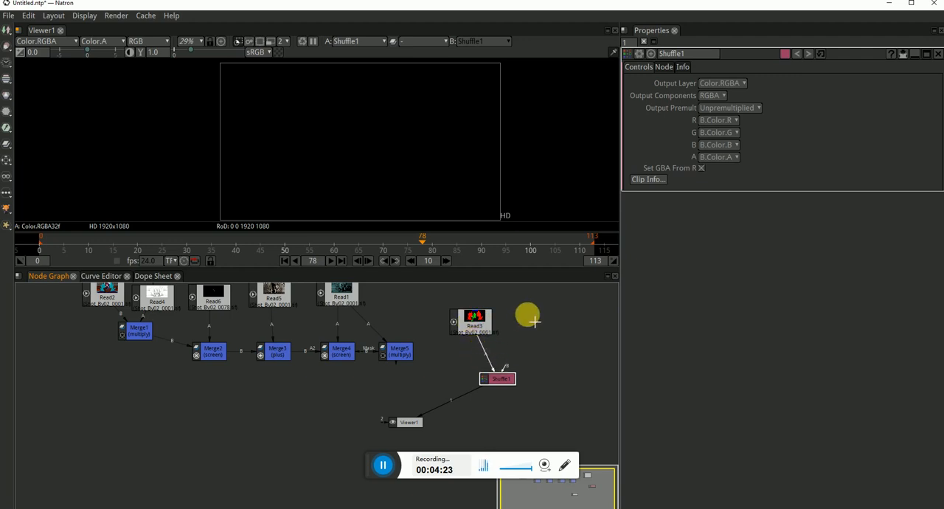
Connect input B of Shuffle1 to Read3 as well and align the node beneath it
drag(504, 368, 476, 372)
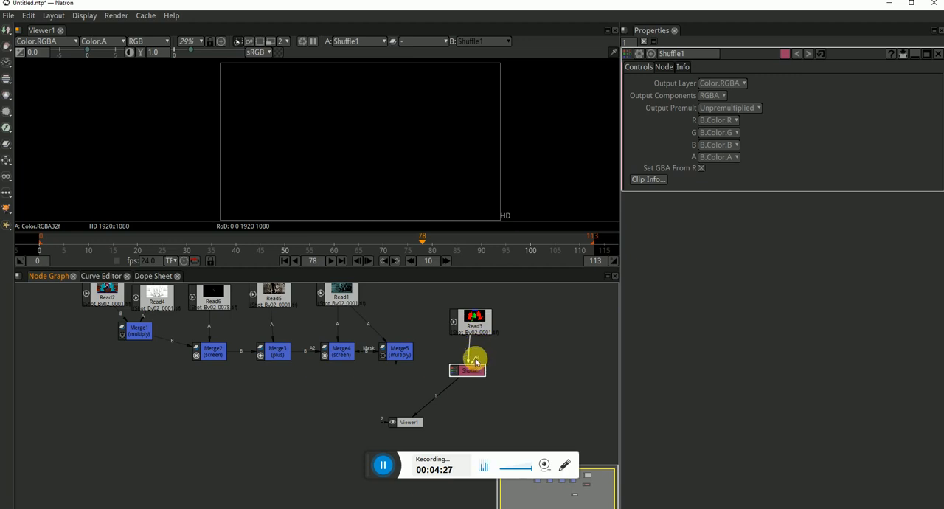
drag(499, 343, 468, 320)
drag(472, 369, 478, 372)
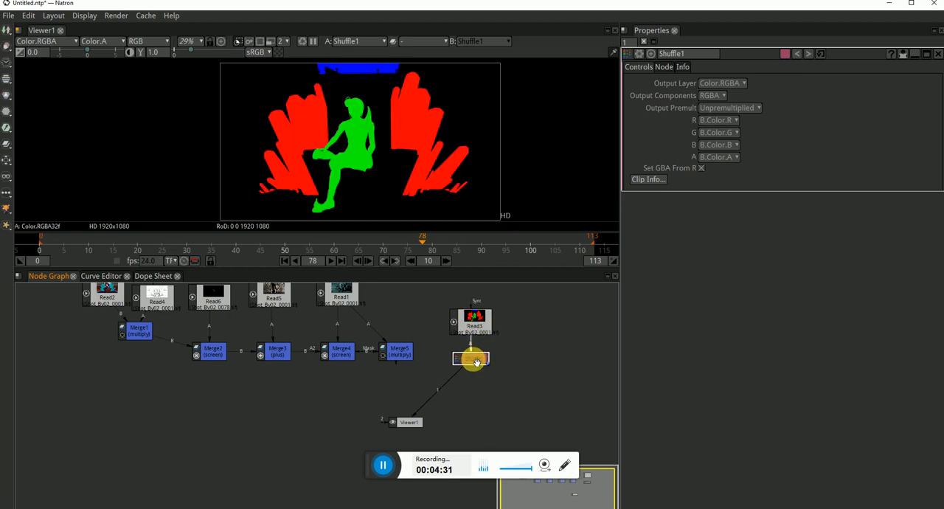
drag(376, 458, 709, 476)
click(509, 382)
drag(481, 364, 483, 371)
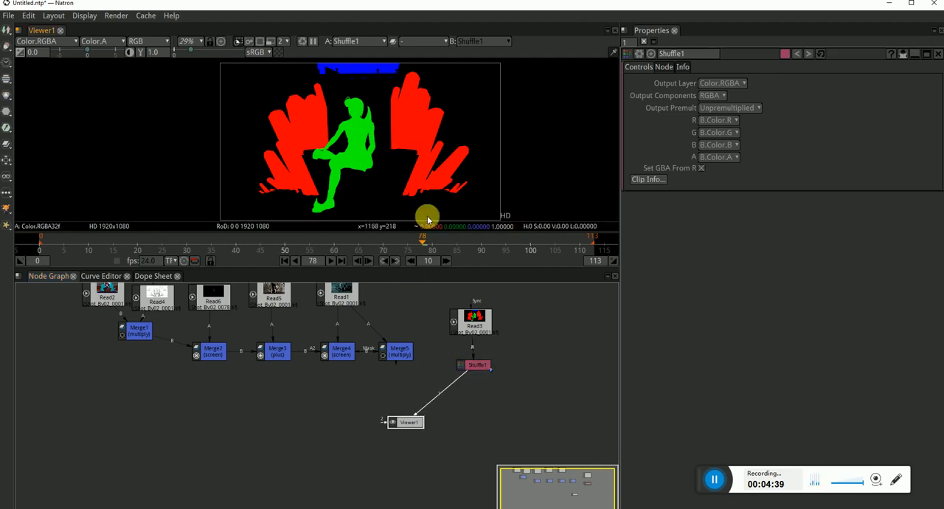
Set the alpha output channel of Shuffle1 to A.Color.R
click(478, 364)
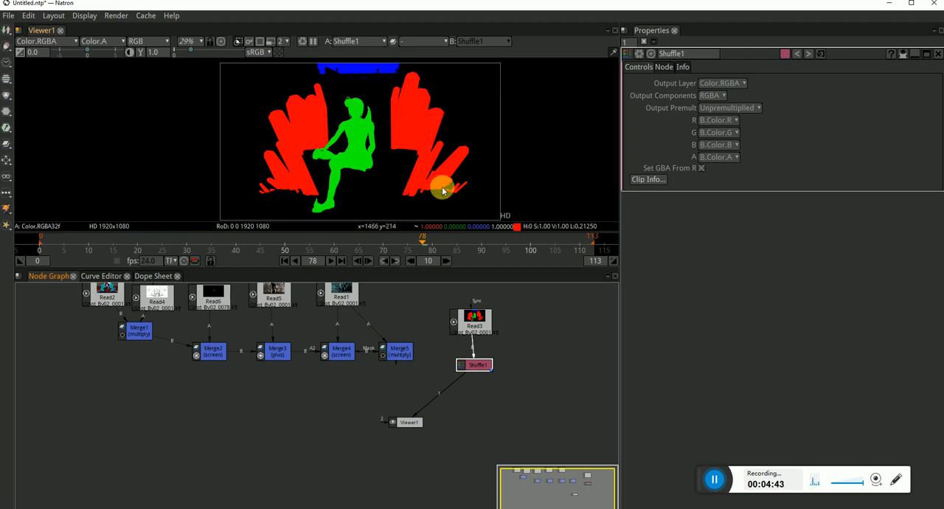
click(719, 158)
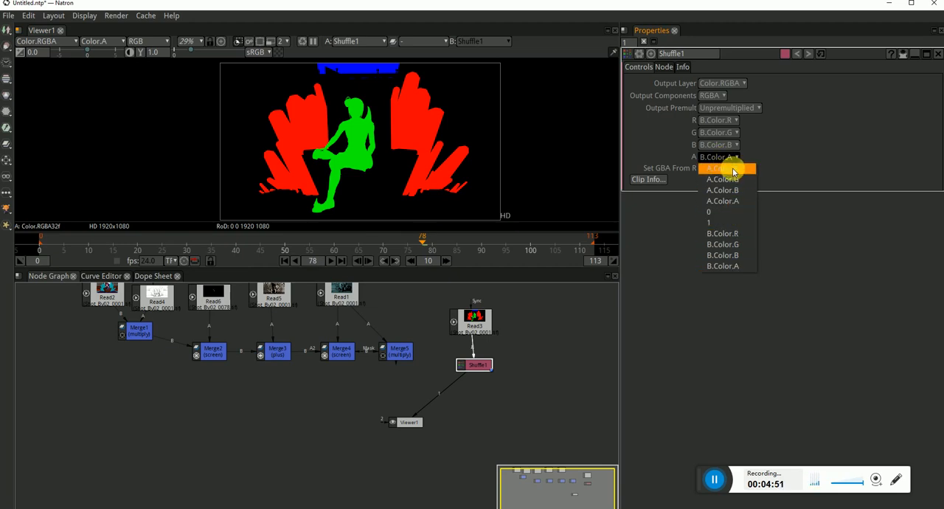
click(733, 172)
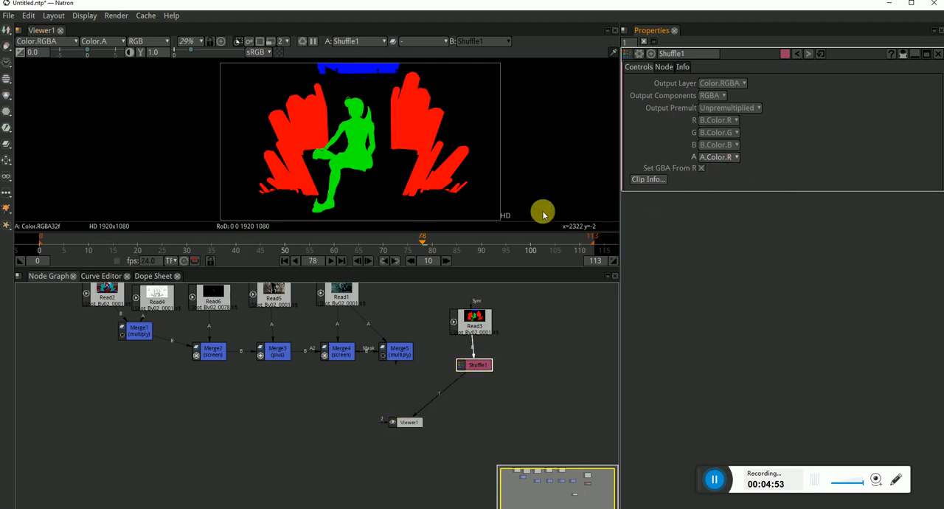
Check the alpha channel of Shuffle1 in the viewer and switch back to the RGB display
key(a)
key(a)
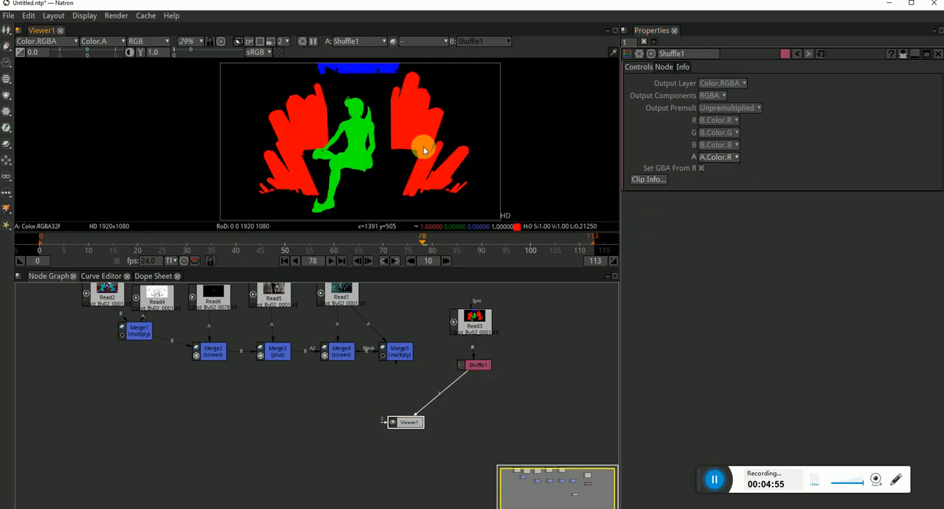
key(a)
scroll(416, 129, up, 4)
scroll(399, 118, up, 2)
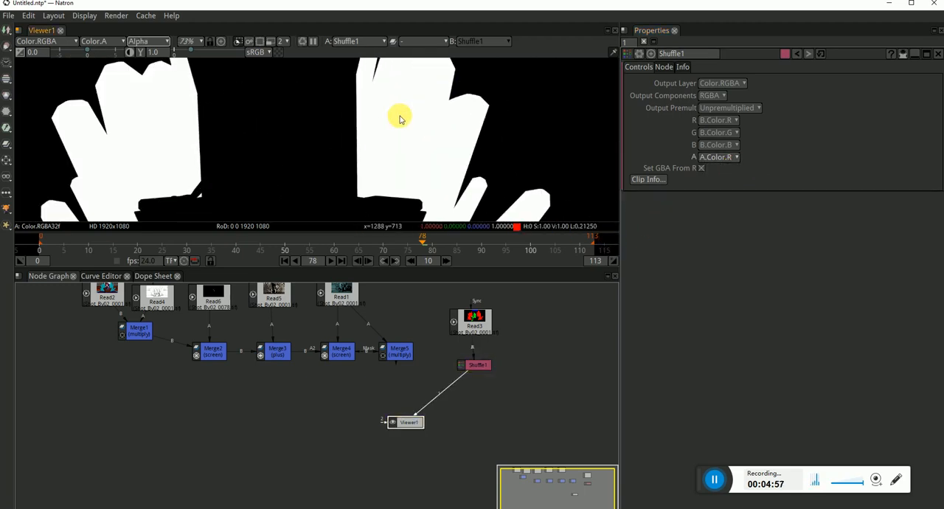
scroll(399, 116, down, 5)
key(a)
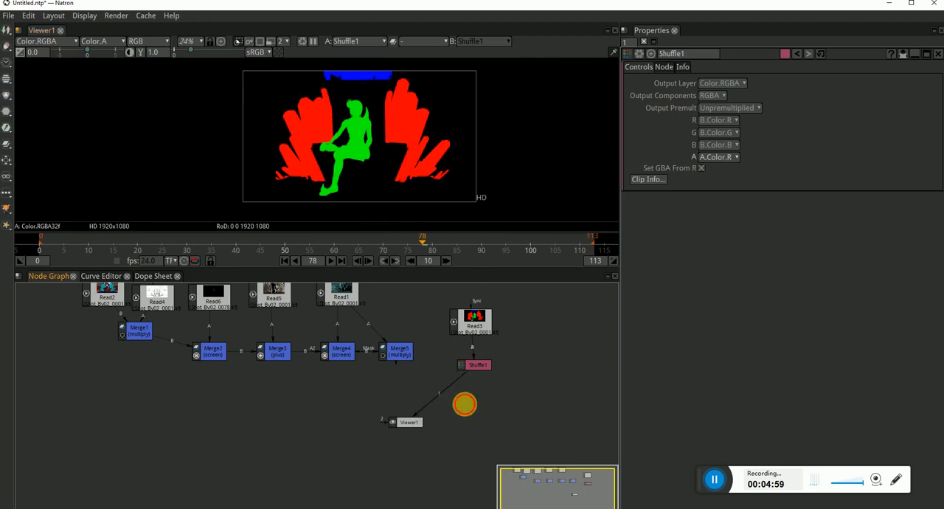
Move Viewer1 below Shuffle1 and add a Grade node after Merge5
drag(413, 422, 498, 446)
click(402, 354)
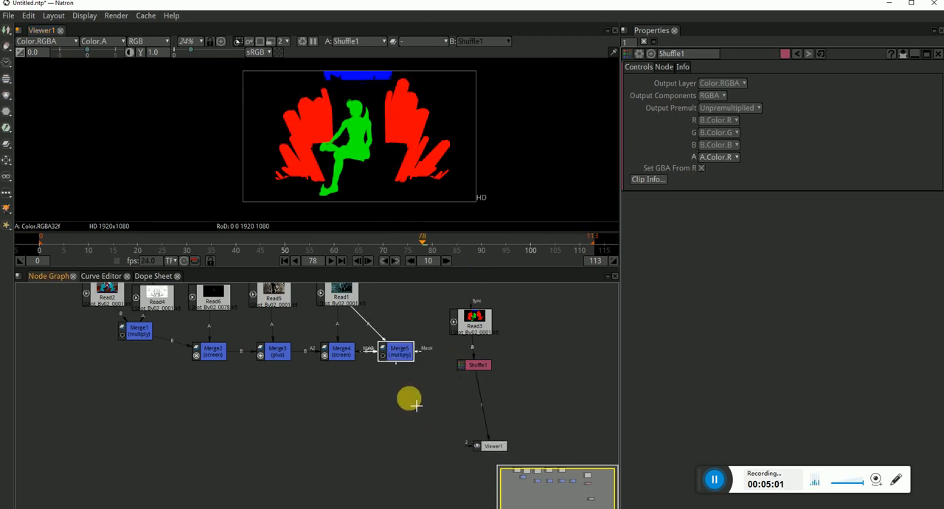
key(Tab)
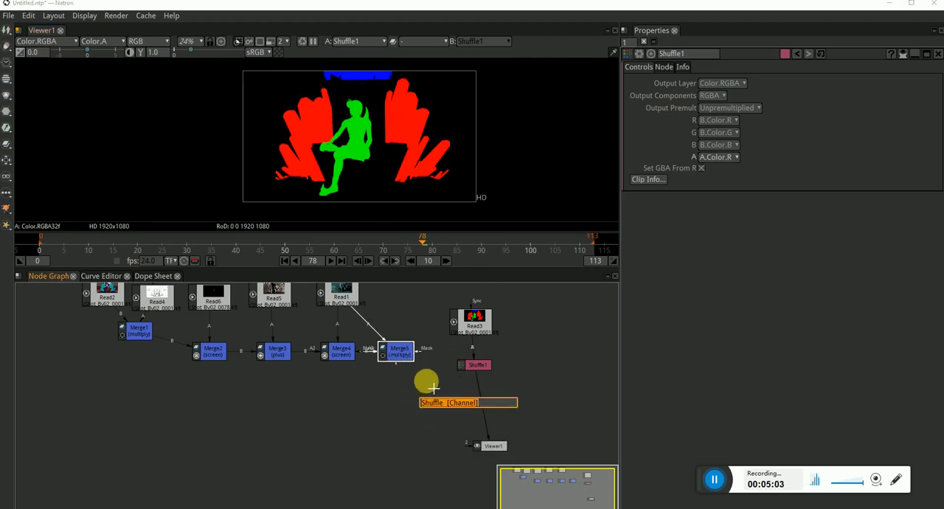
text(grade)
click(441, 412)
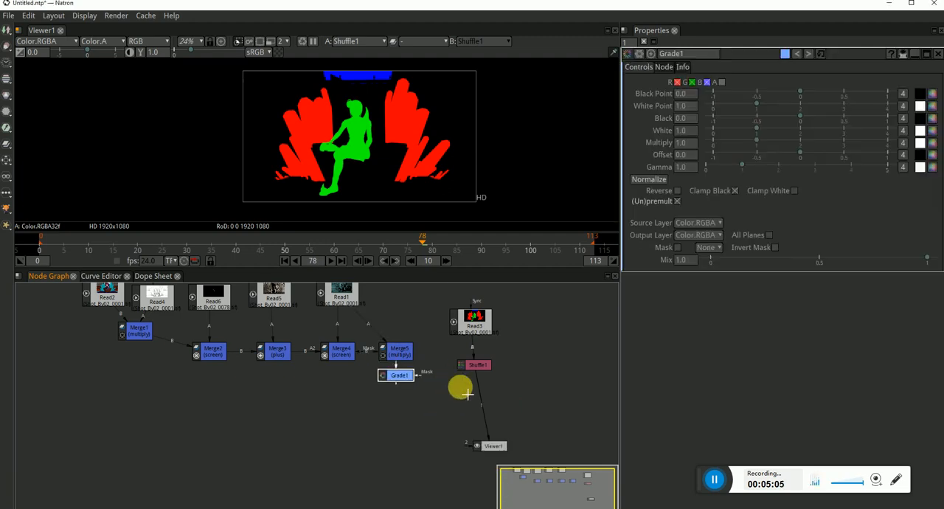
Connect the mask input of Grade1 to Shuffle1 and show Grade1 in Viewer1
click(431, 379)
drag(415, 376, 472, 381)
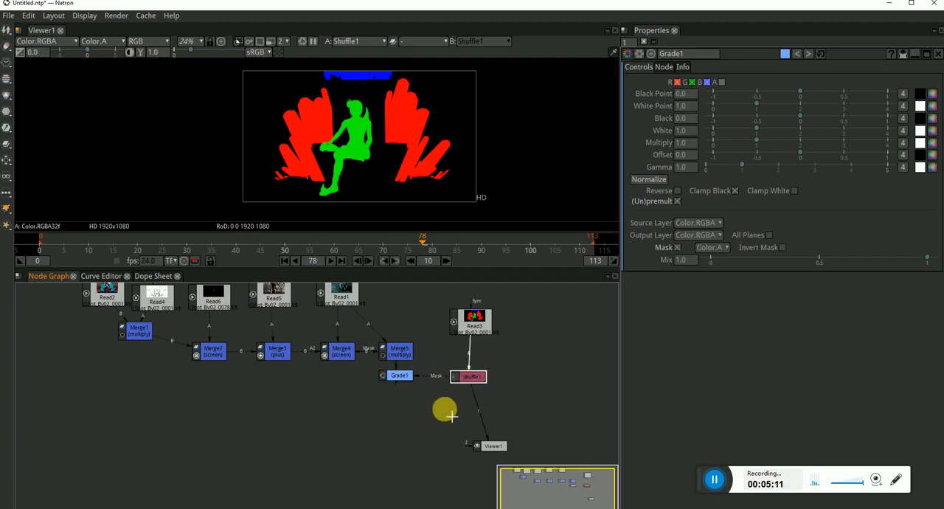
click(405, 379)
key(1)
scroll(435, 148, up, 3)
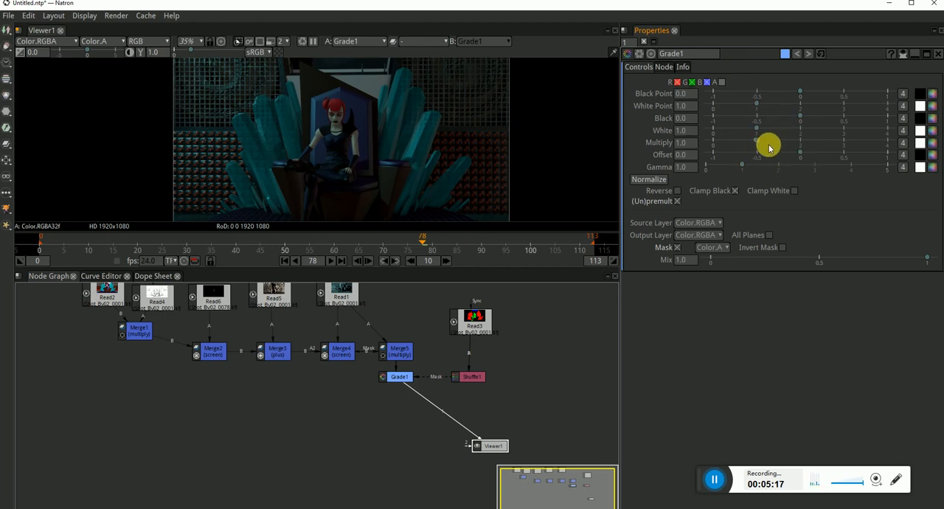
Brighten the masked crystals in Grade1 by setting White to 3.70 and Gamma to 0.940
drag(757, 130, 859, 129)
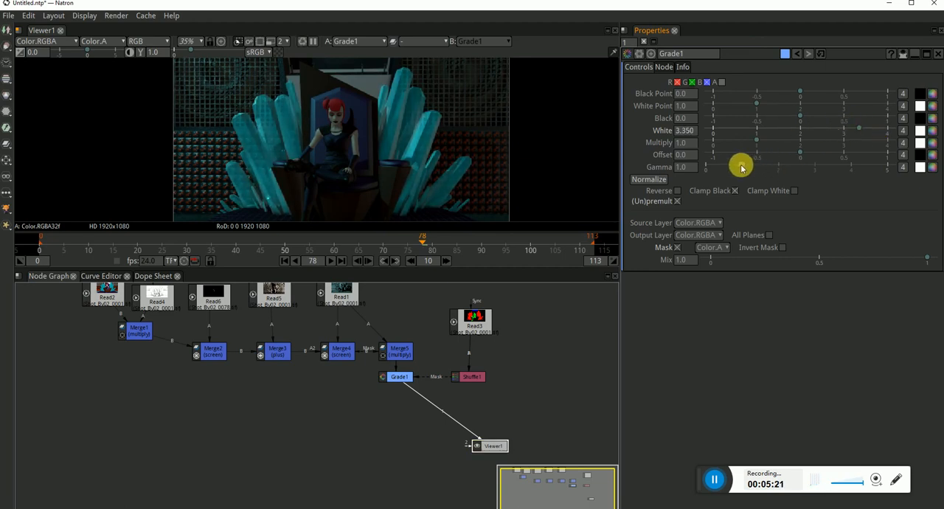
mouse_move(741, 168)
mouse_down()
mouse_move(773, 161)
mouse_move(736, 162)
mouse_up()
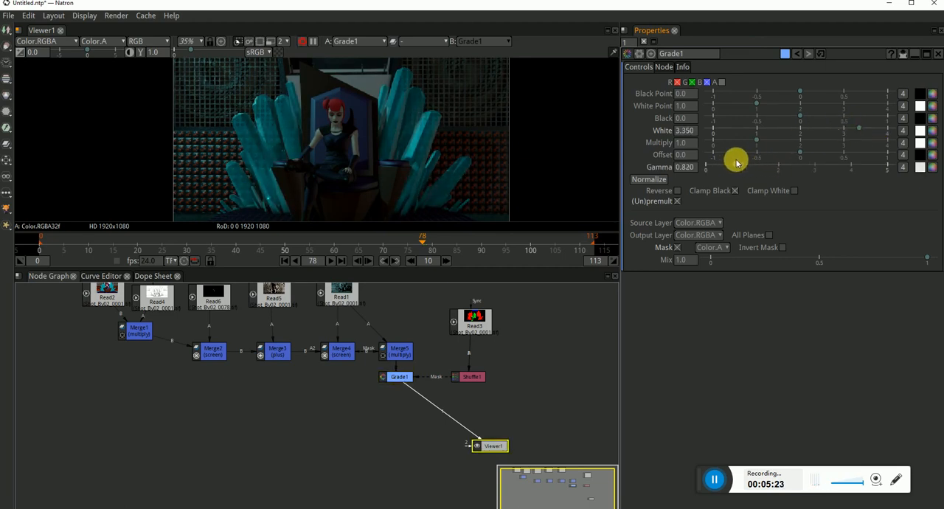
drag(860, 131, 875, 130)
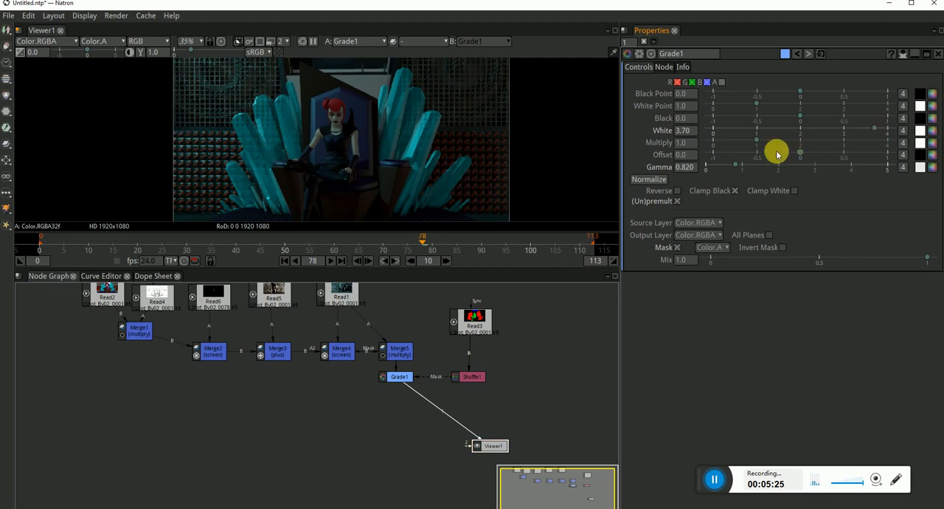
mouse_move(733, 163)
mouse_down()
mouse_move(755, 161)
mouse_move(740, 162)
mouse_up()
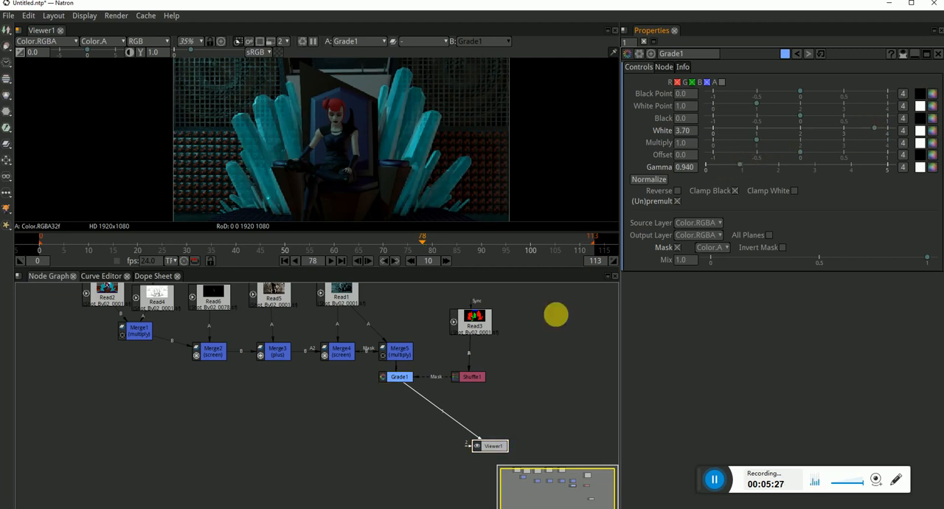
key(Tab)
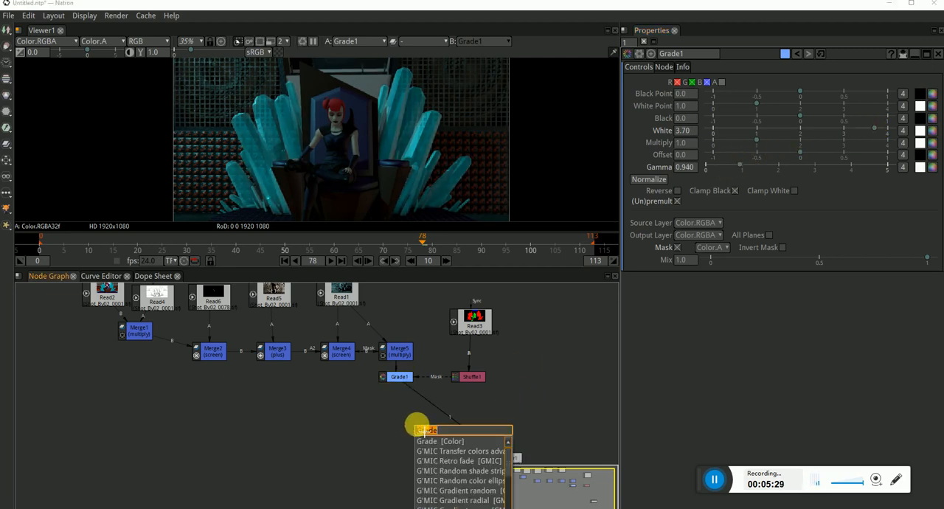
text(hu)
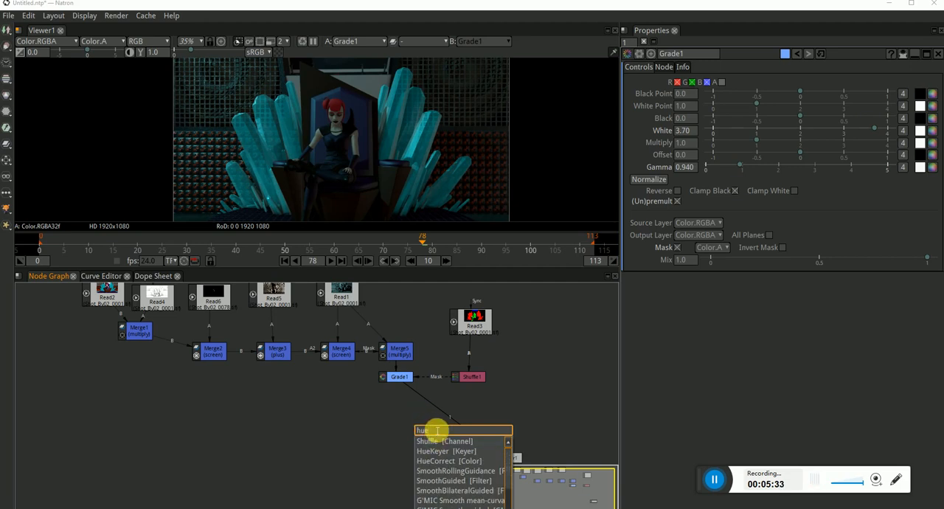
text(e)
click(452, 461)
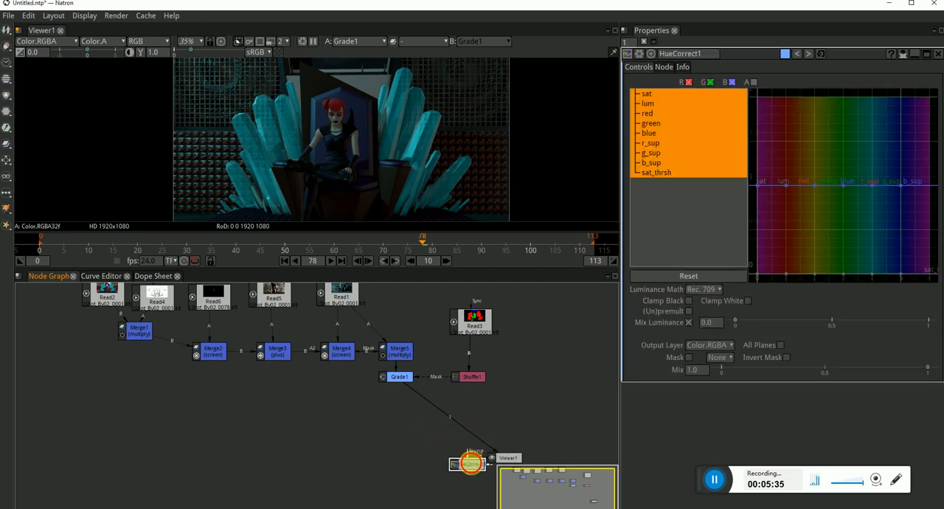
drag(472, 457, 426, 438)
key(Delete)
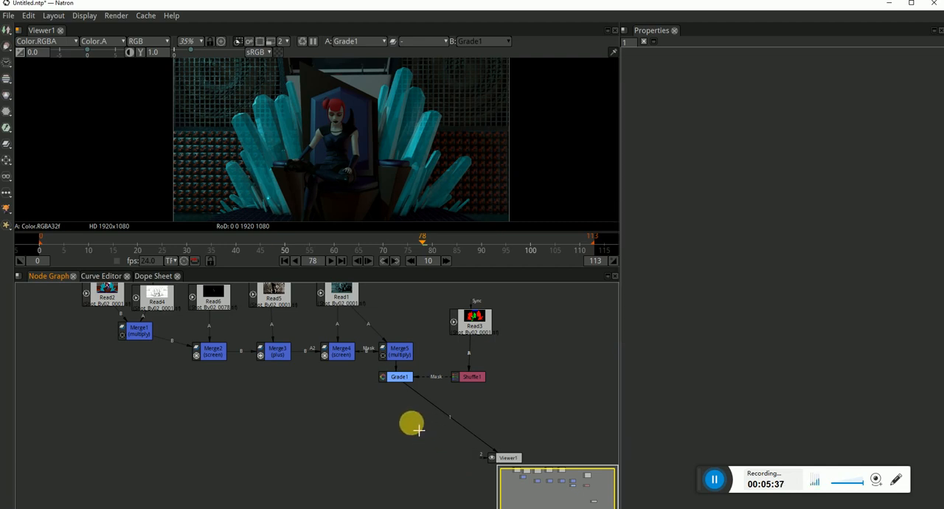
Add a ColorLookup node between Grade1 and Viewer1
key(Tab)
text(col)
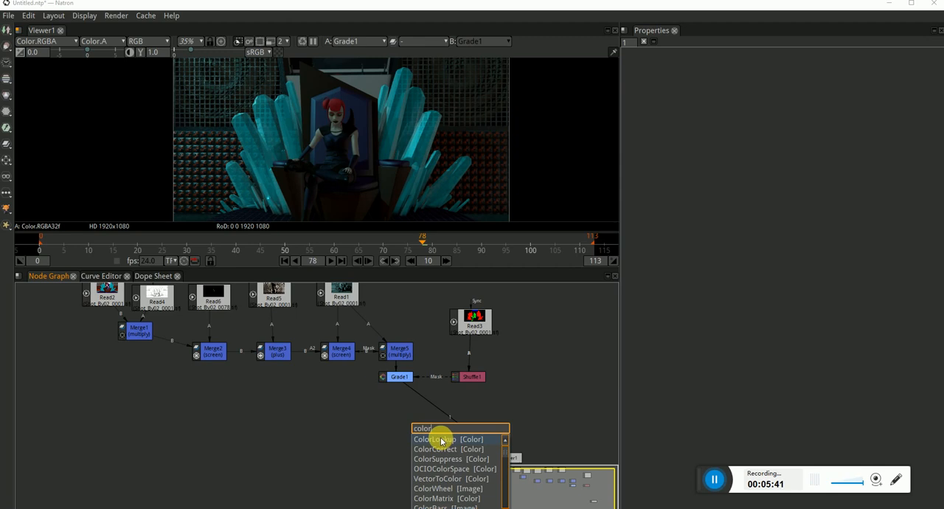
click(442, 439)
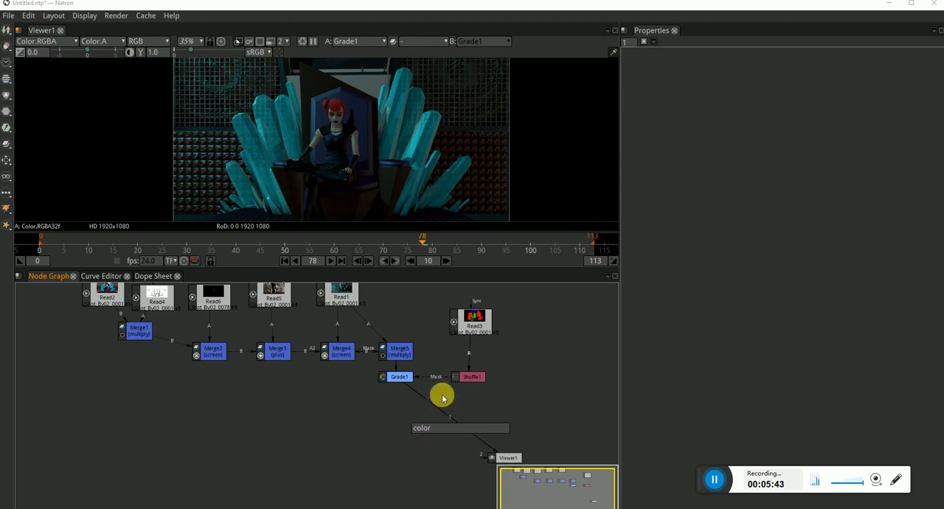
drag(494, 454, 410, 404)
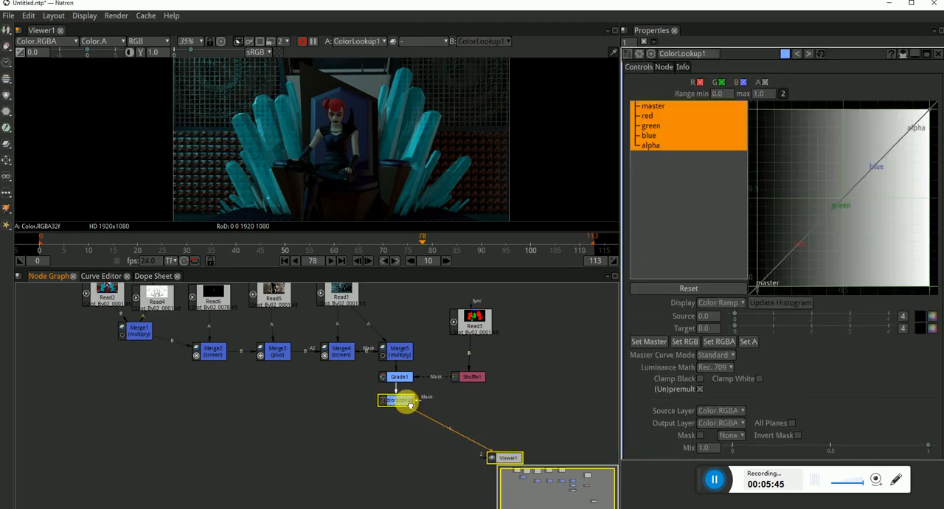
Boost the reds in ColorLookup1 by steepening the red curve and raising its black point to about 0.34
ctrl+click(653, 143)
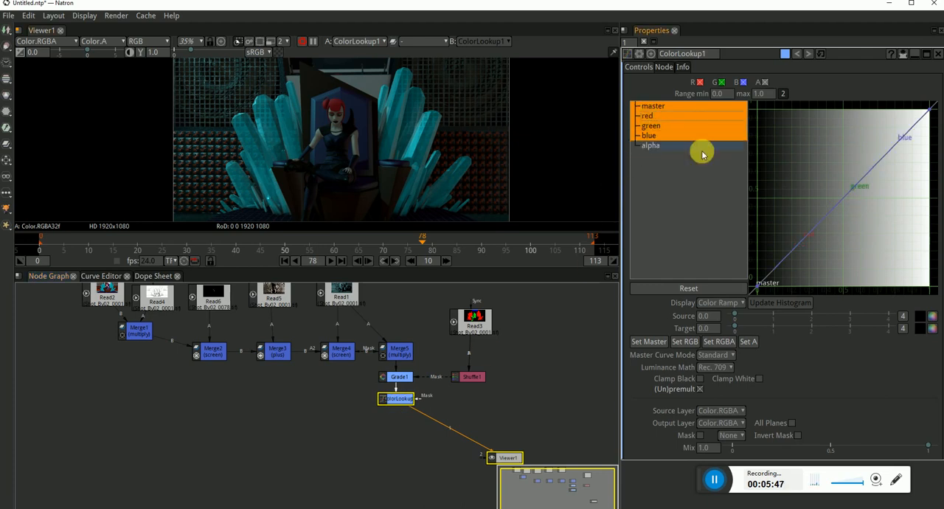
click(643, 116)
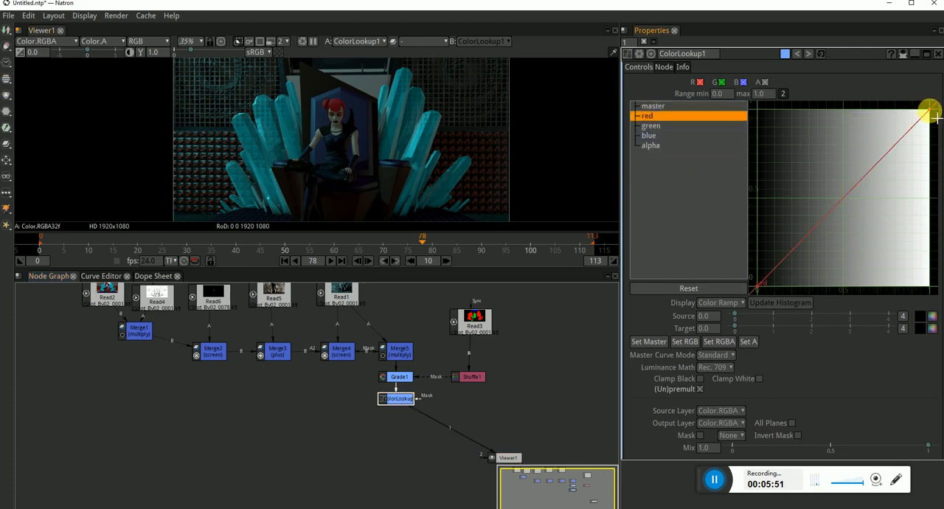
drag(935, 117, 867, 109)
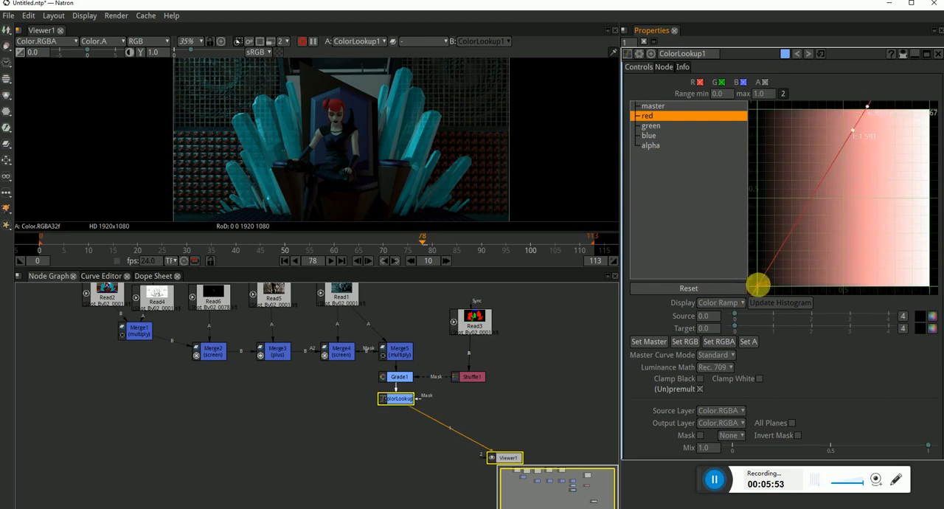
drag(757, 283, 752, 225)
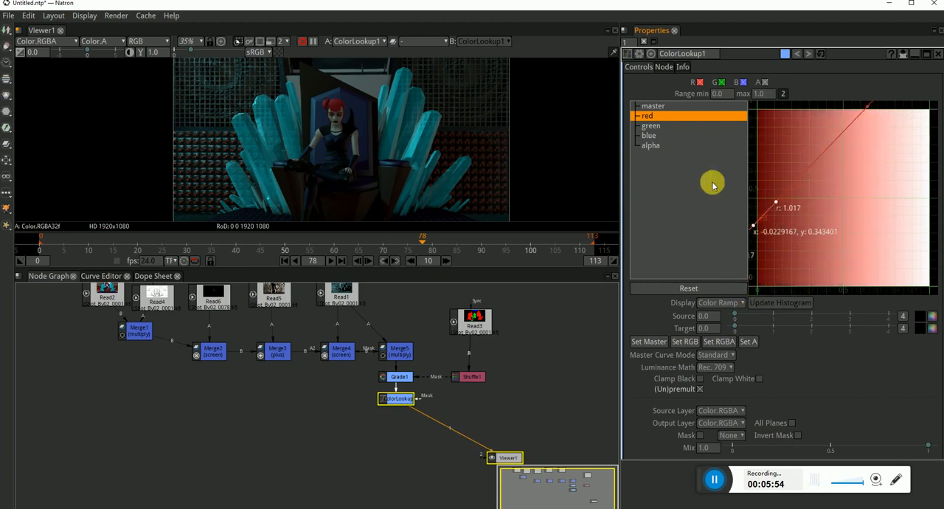
Connect the mask of ColorLookup1 to Shuffle1 and reduce its blue curve, moving the black point to about x 0.19 and lowering the white point
click(648, 138)
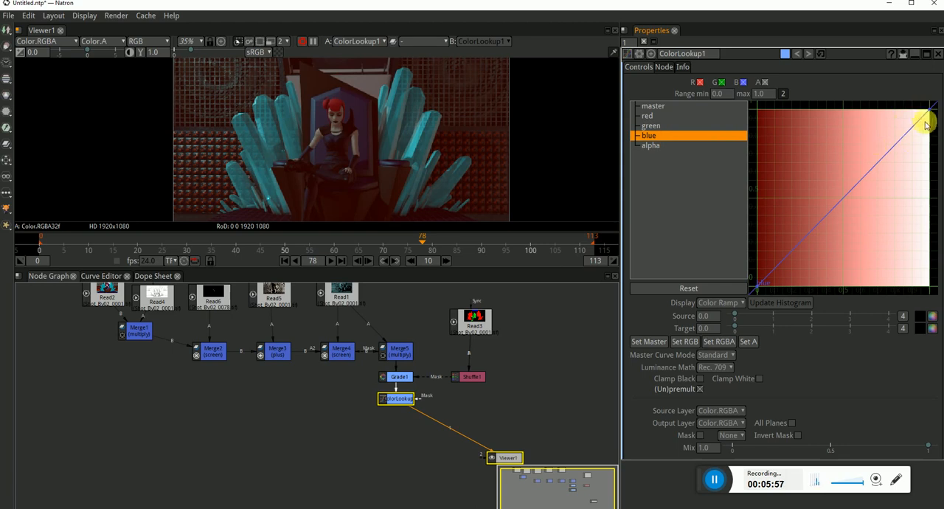
drag(419, 401, 470, 376)
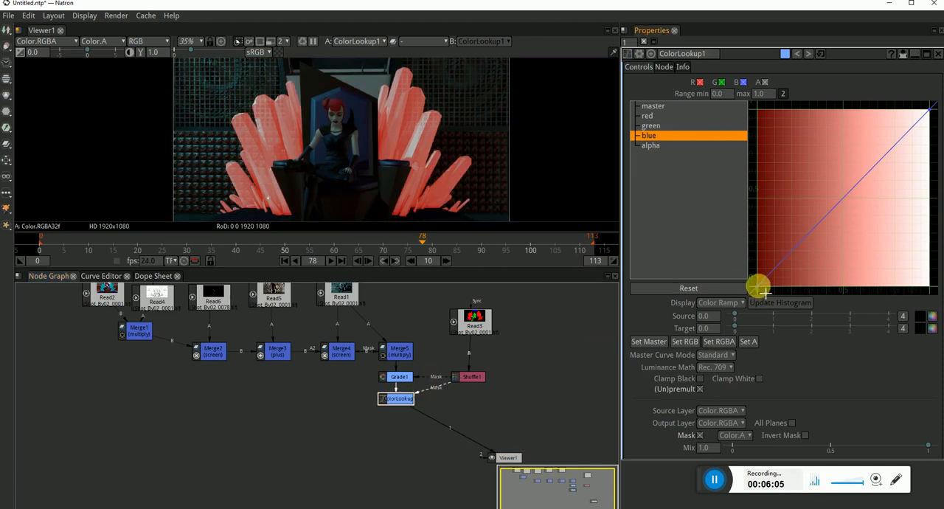
drag(756, 285, 790, 285)
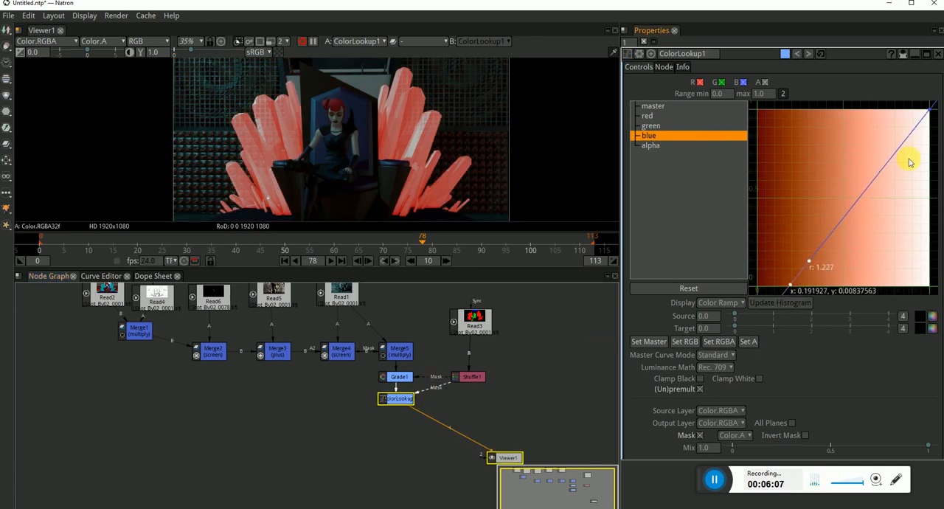
drag(927, 110, 929, 151)
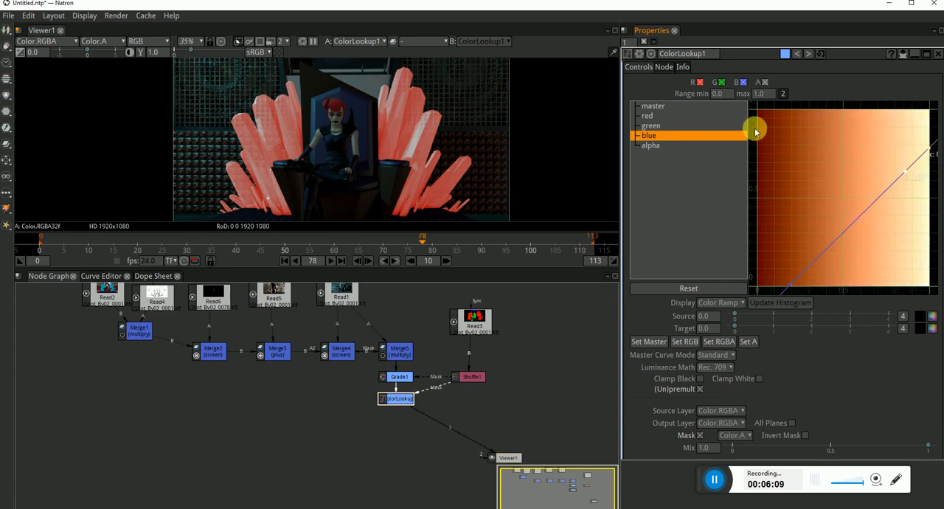
Reduce the green curve of ColorLookup1 by lowering its white point and moving its black point to about x 0.32
click(650, 127)
drag(930, 110, 930, 183)
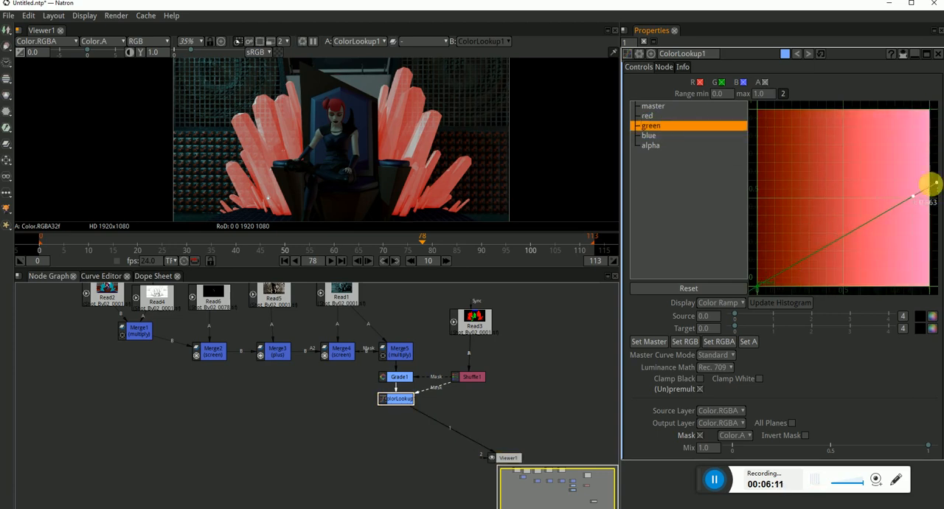
drag(755, 287, 811, 286)
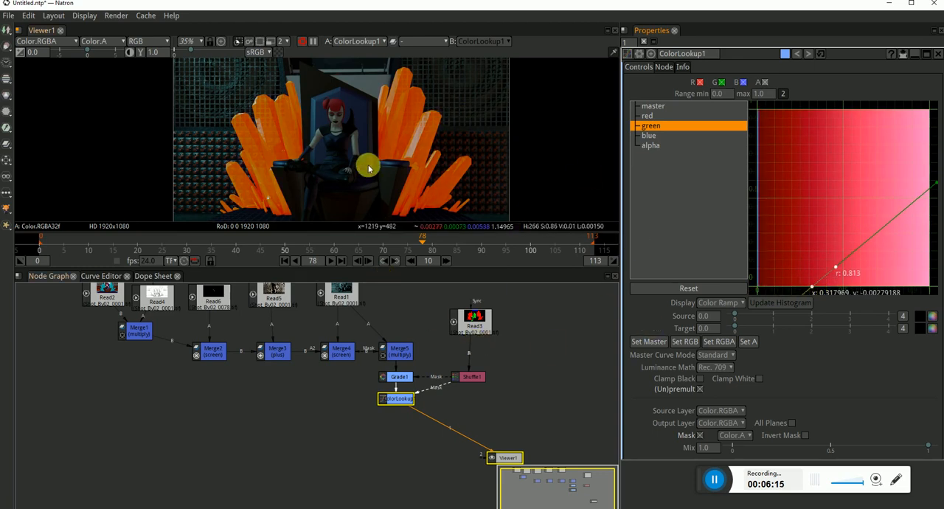
Soften the red tint on the crystals by setting the Mix of ColorLookup1 to 0.134
scroll(368, 165, up, 3)
scroll(413, 133, down, 3)
click(404, 376)
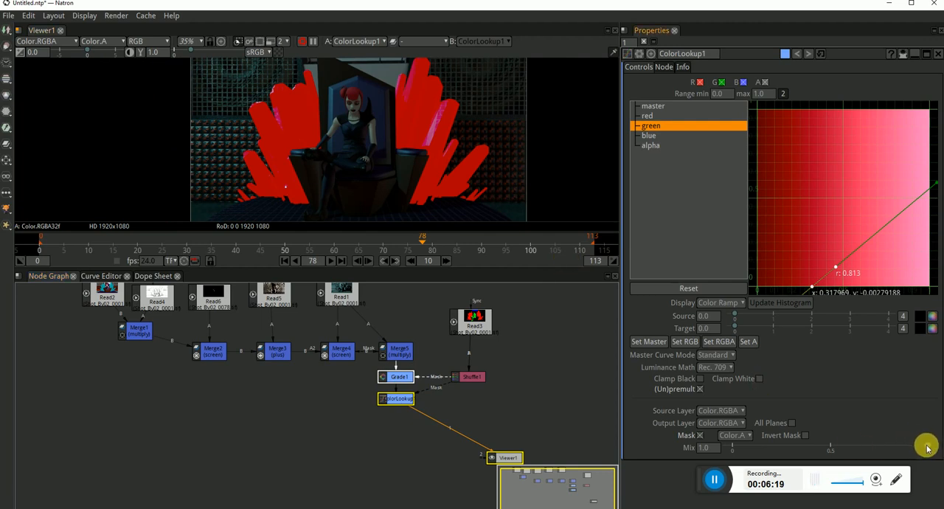
drag(914, 445, 817, 452)
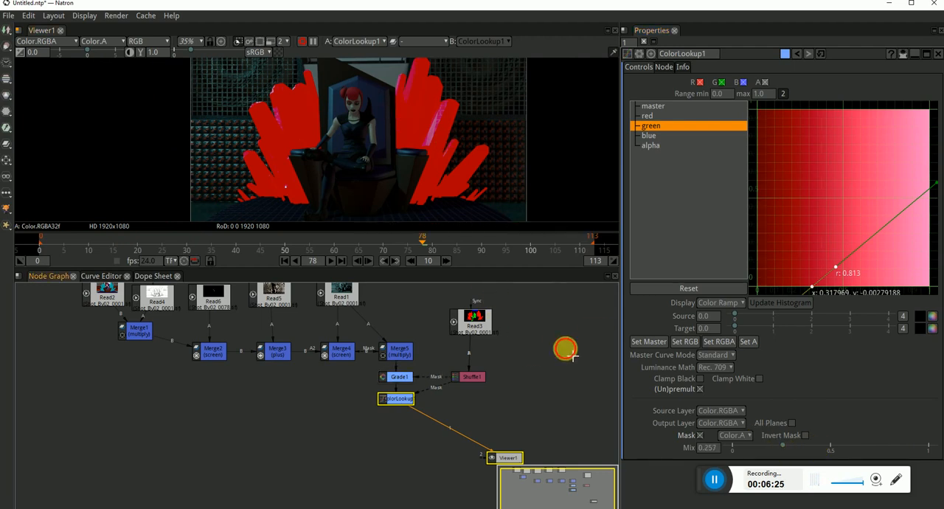
click(408, 397)
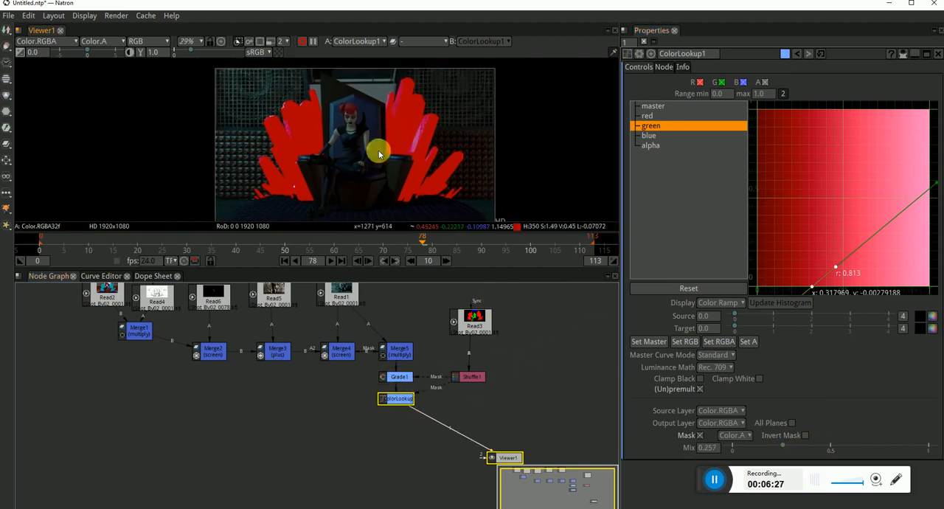
scroll(358, 131, up, 1)
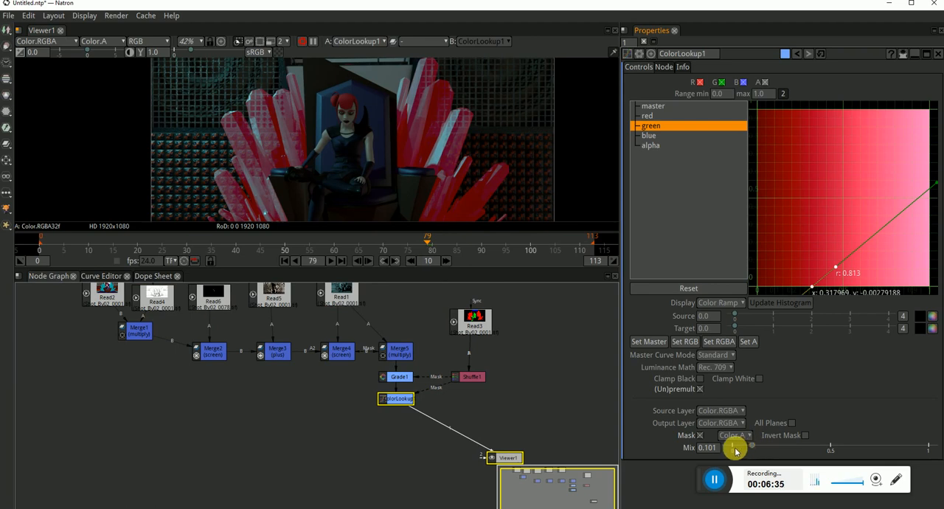
scroll(457, 174, down, 2)
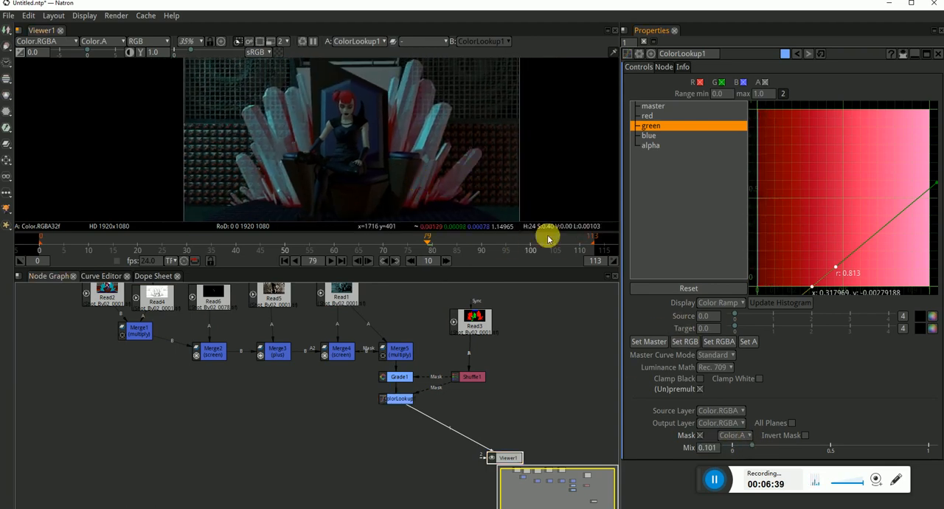
drag(755, 446, 758, 446)
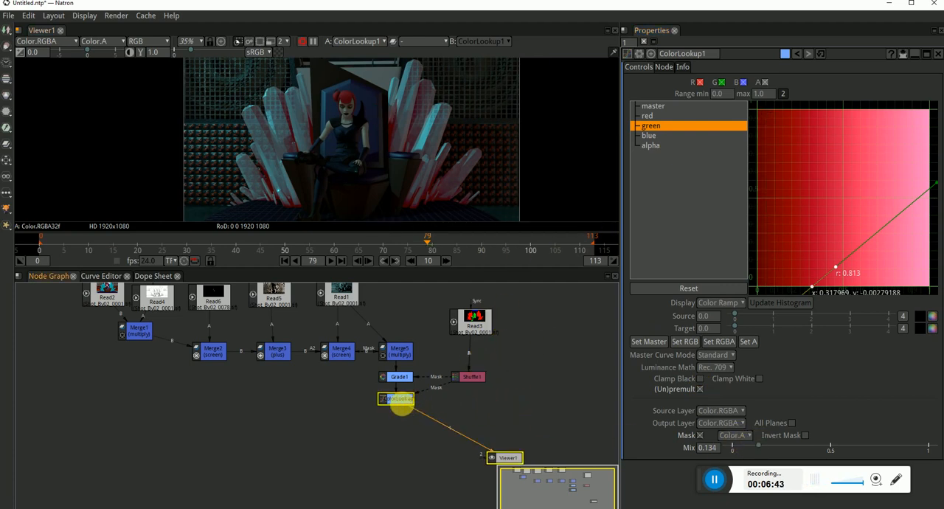
Delete ColorLookup1 and show Grade1 in Viewer1
click(400, 400)
drag(426, 440, 361, 380)
key(Delete)
key(1)
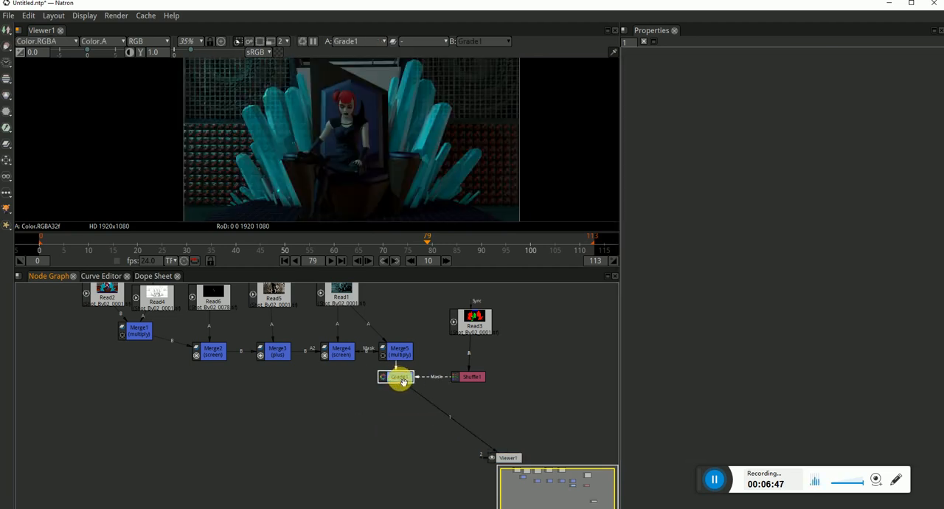
Add a Saturation node after Grade1, masked by Shuffle1, with Saturation set to 1.981
key(Tab)
text(sat)
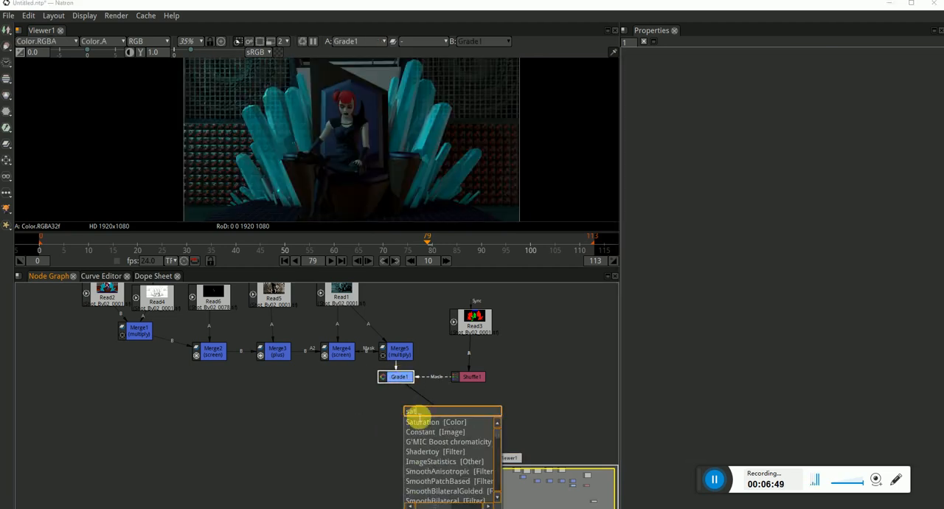
click(420, 421)
drag(466, 379, 469, 377)
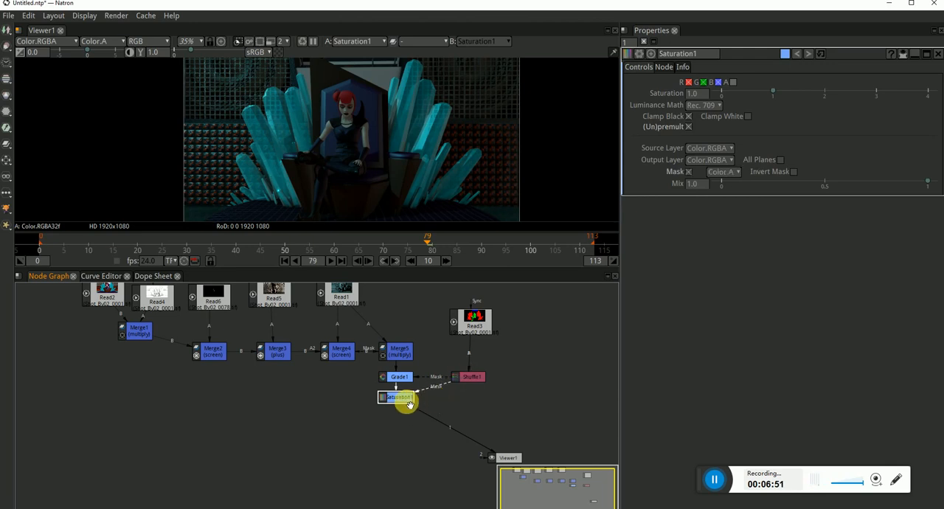
drag(781, 93, 823, 91)
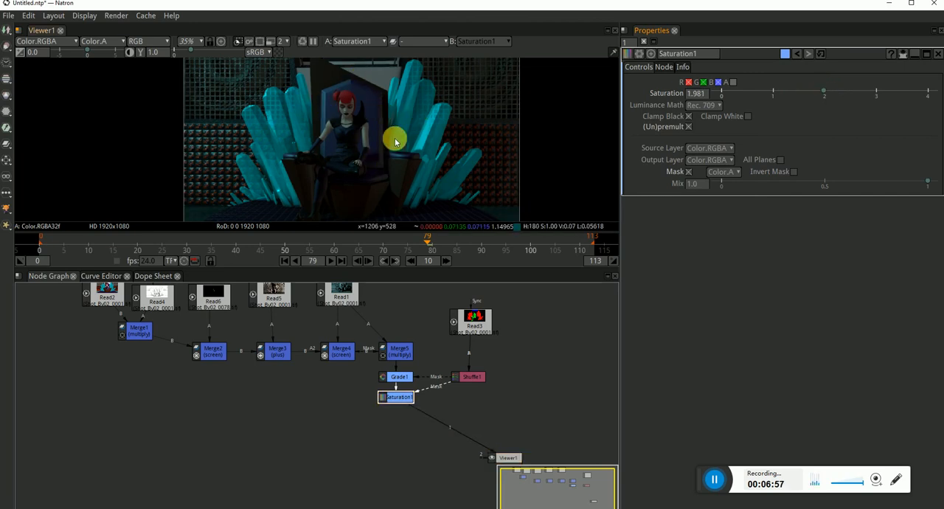
scroll(379, 106, down, 2)
Show the Read2 colour pass in Viewer1 and inspect the character closely
click(473, 318)
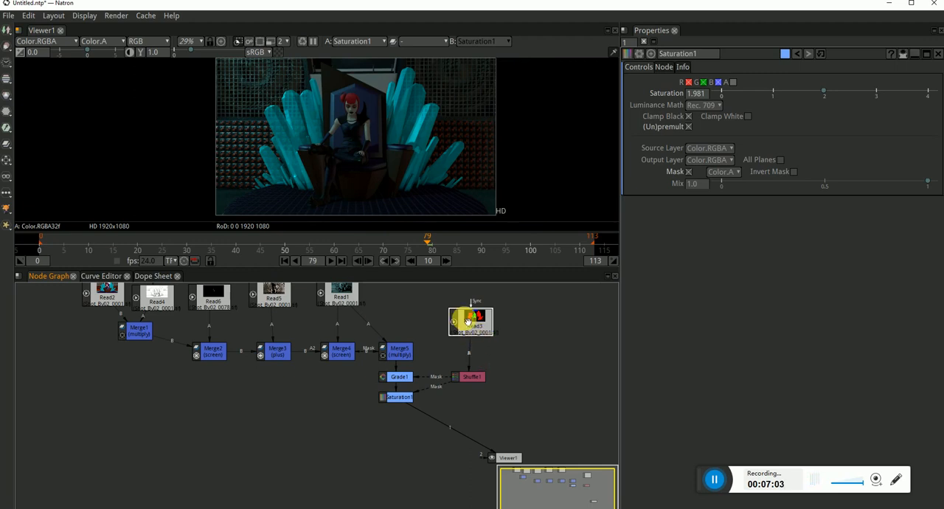
drag(474, 380, 472, 379)
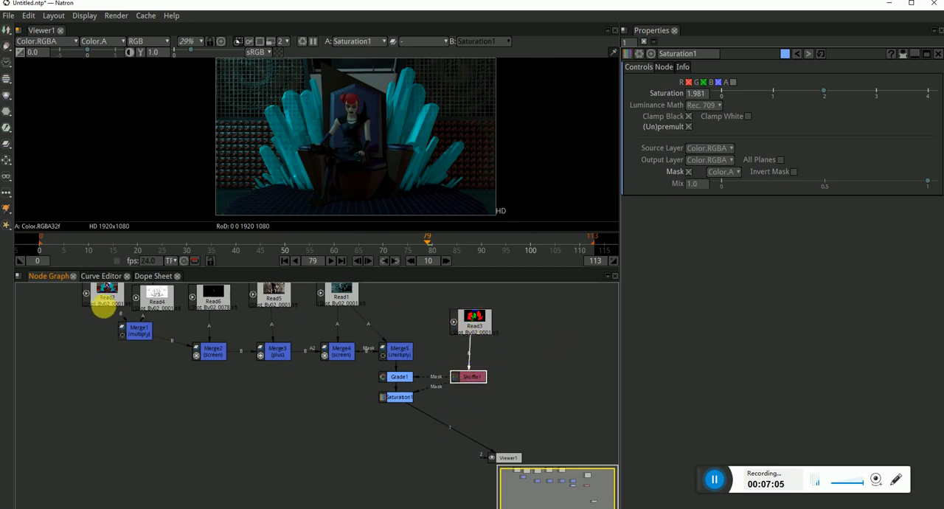
click(103, 304)
key(1)
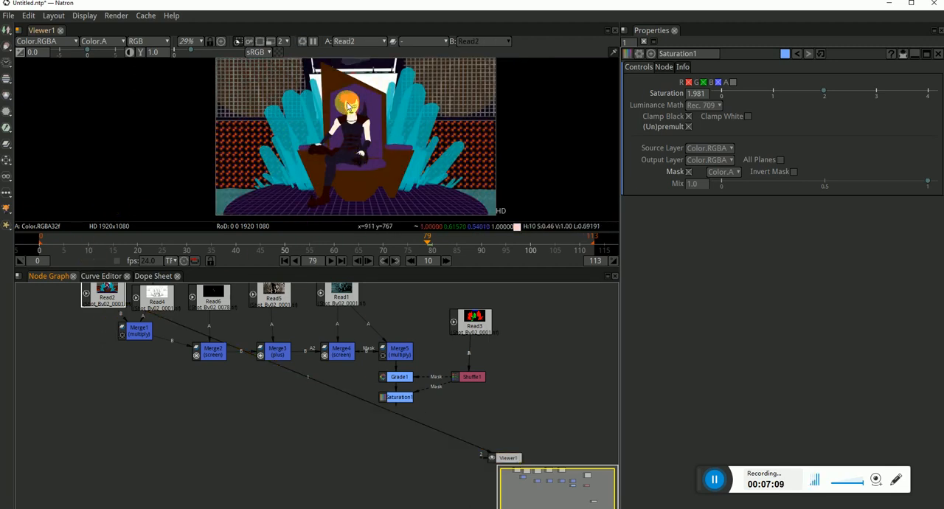
scroll(361, 102, up, 10)
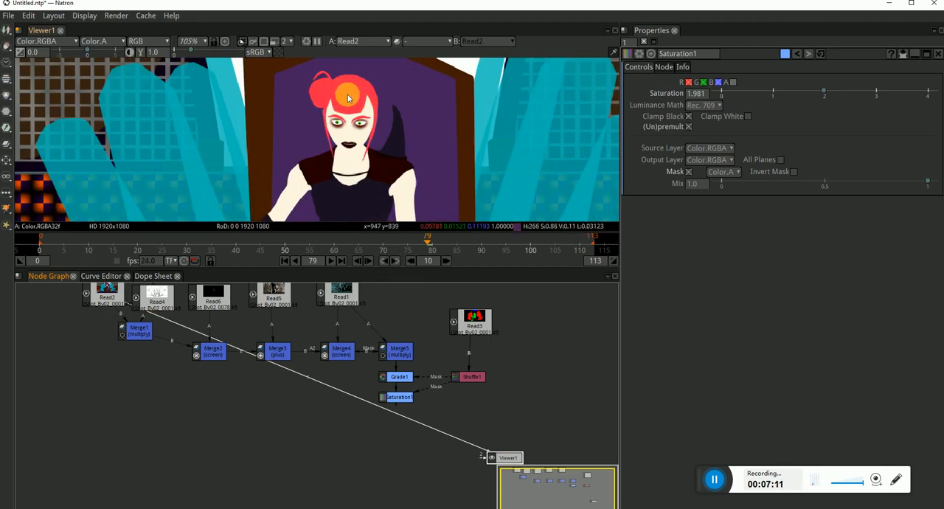
Add a second Shuffle node below Read2 and connect its A input to Read2
drag(89, 354, 163, 369)
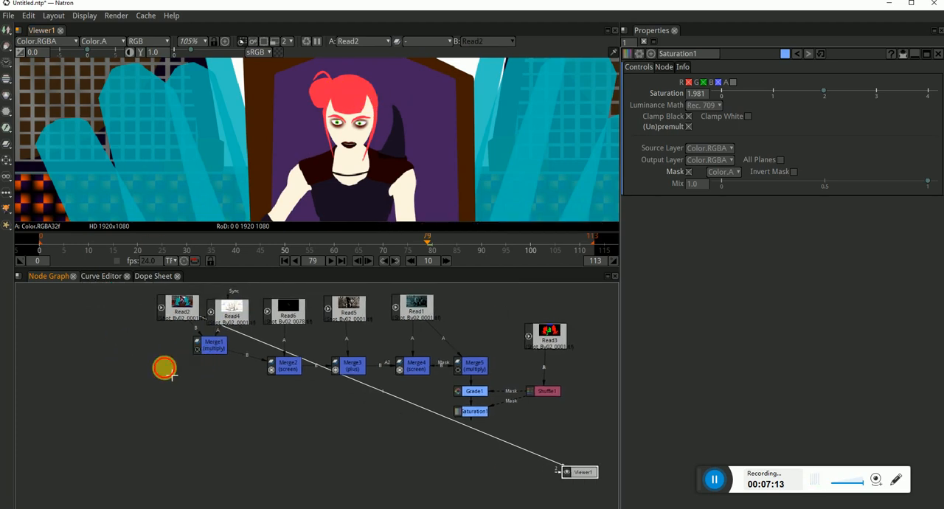
click(160, 359)
key(Tab)
text(shuf)
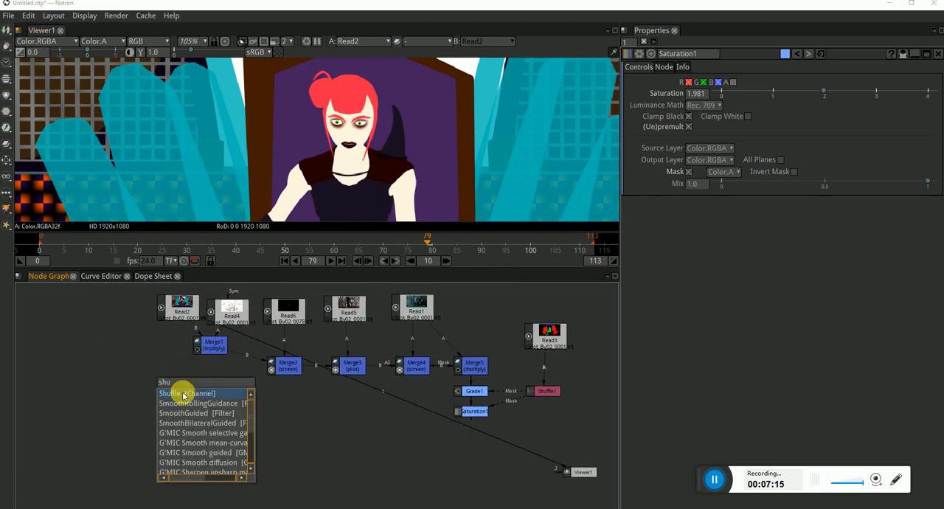
key(Return)
drag(151, 370, 182, 309)
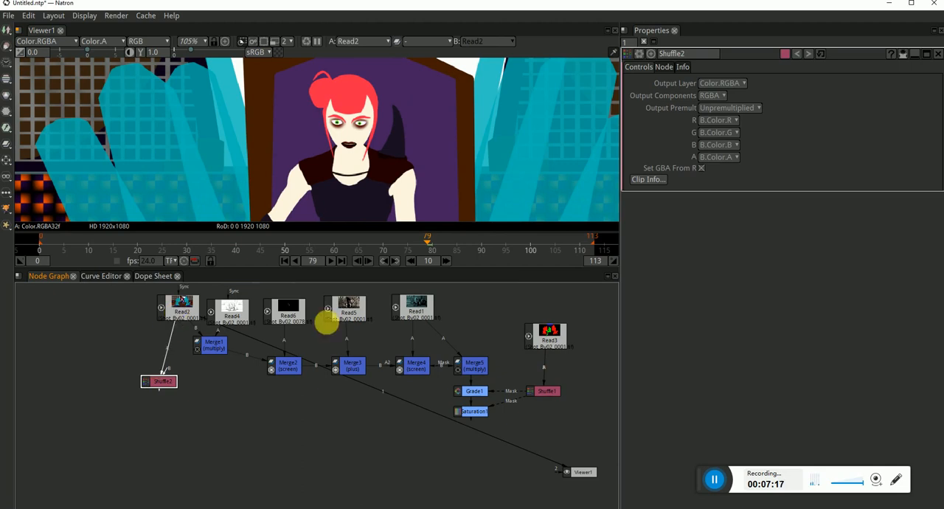
Show the Read3 RGB matte in Viewer1 and examine the character's area
click(555, 348)
key(1)
scroll(432, 120, down, 3)
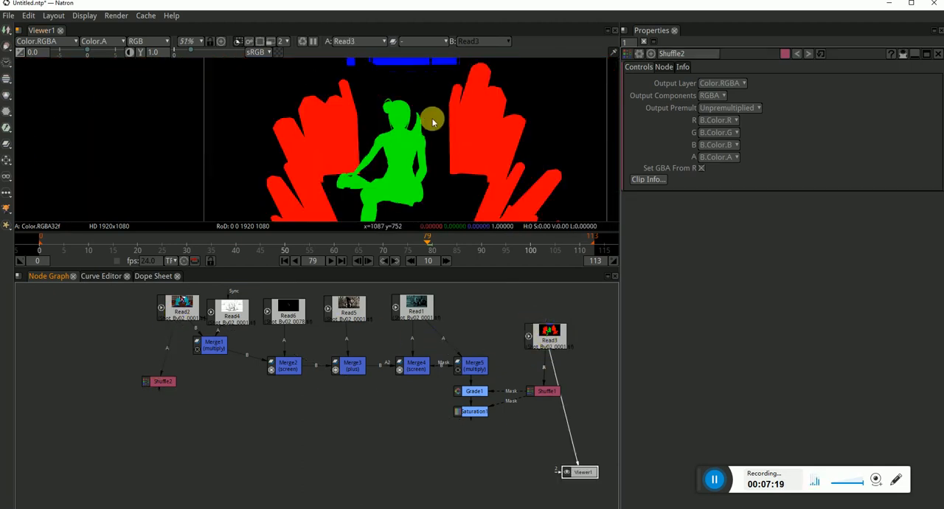
scroll(419, 102, up, 1)
Show Shuffle2 in Viewer1 and connect its B input to Read2
click(170, 383)
key(1)
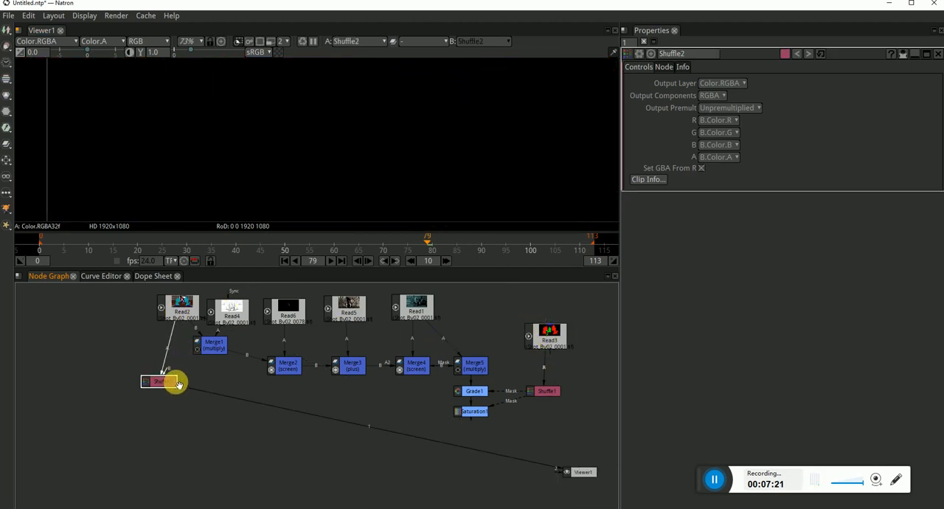
drag(196, 307, 193, 308)
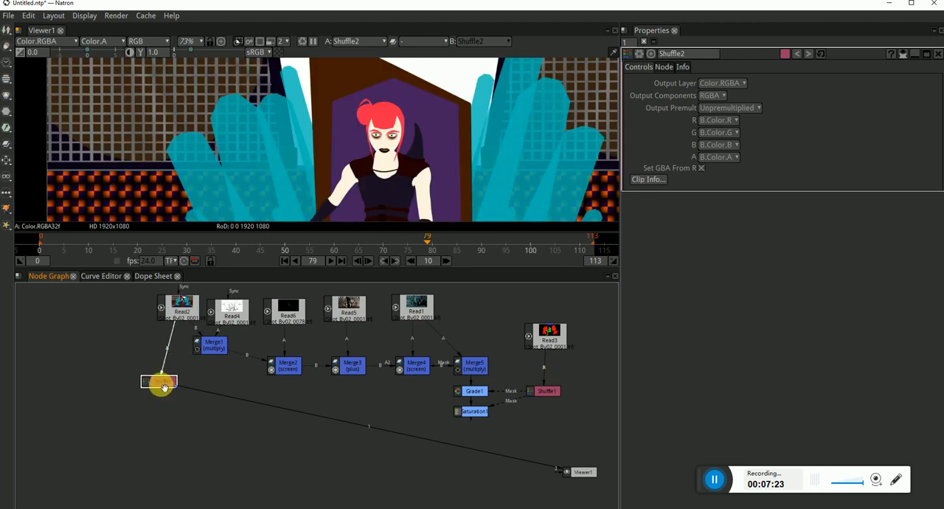
Set the alpha output of Shuffle2 to A.Color.R
click(713, 157)
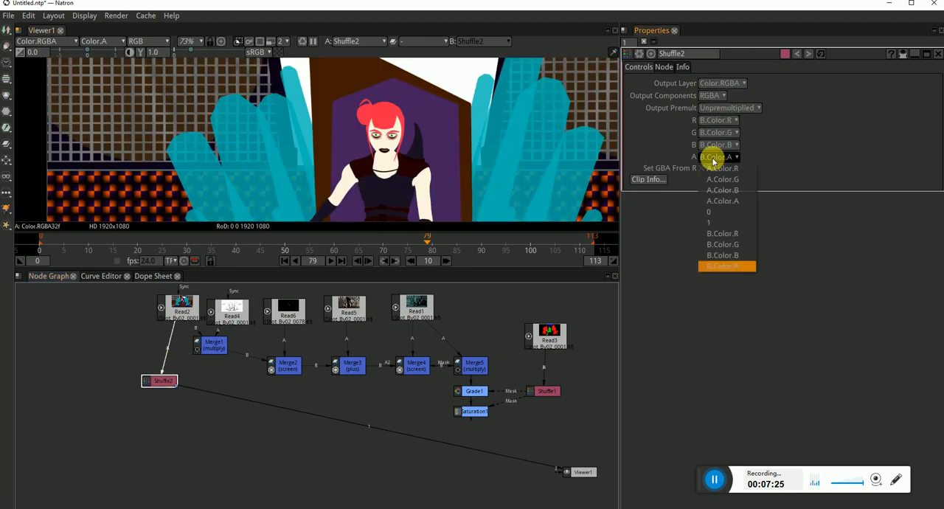
click(729, 169)
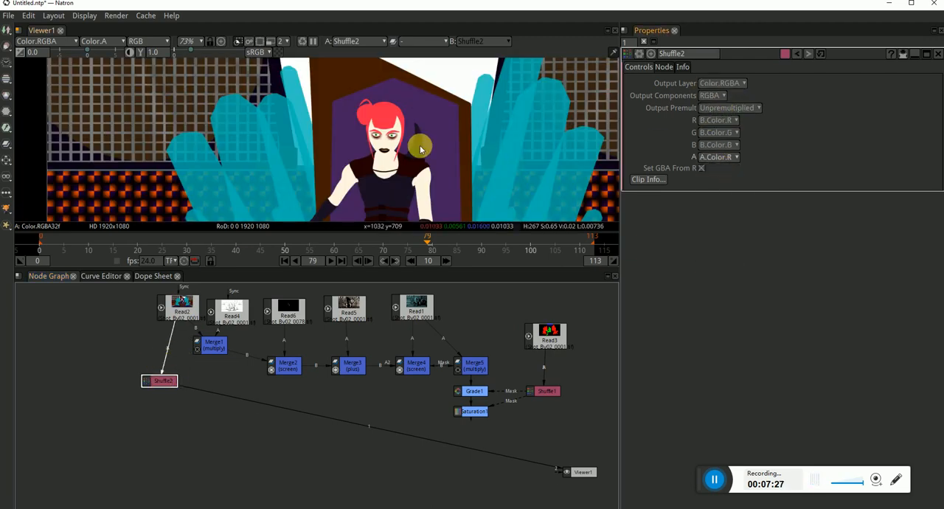
Show the alpha channel of Shuffle2 in Viewer1 and compare the matte with the RGB image around the character
key(a)
scroll(414, 141, down, 2)
drag(450, 156, 395, 154)
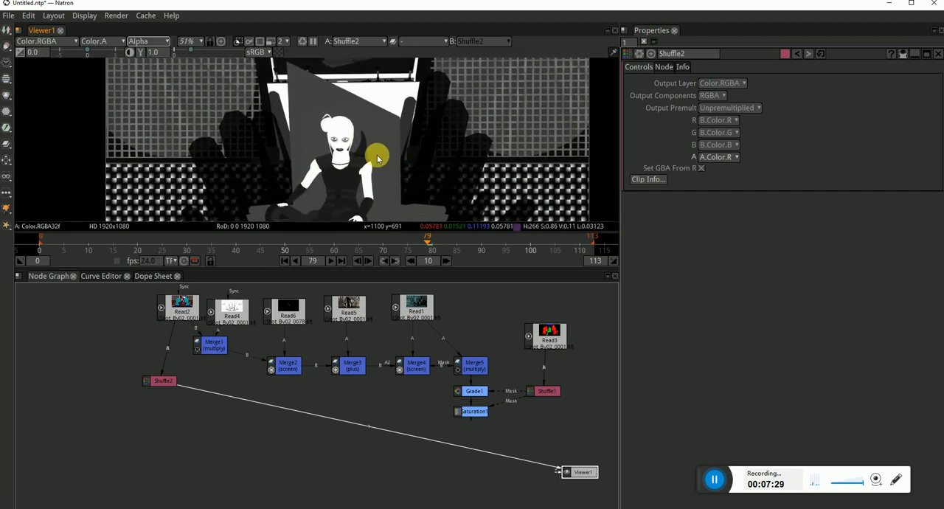
key(a)
key(a)
key(a)
key(a)
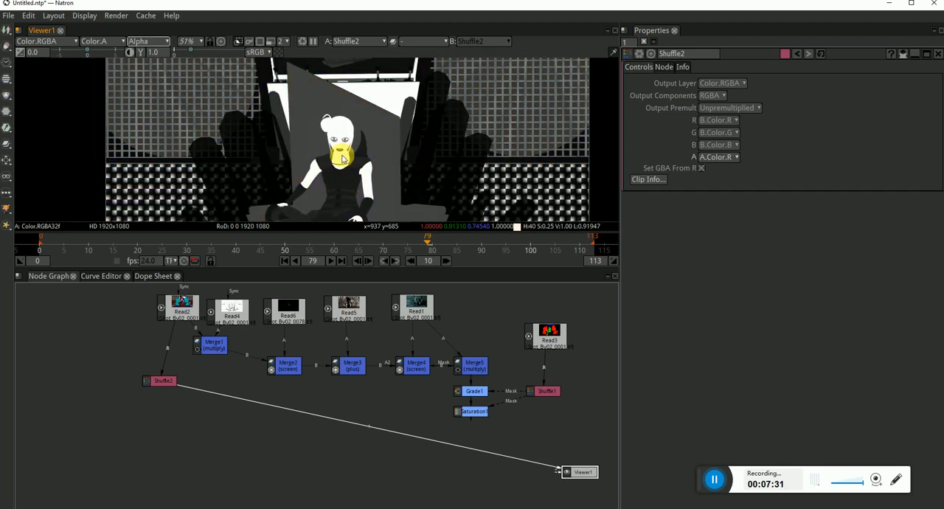
key(a)
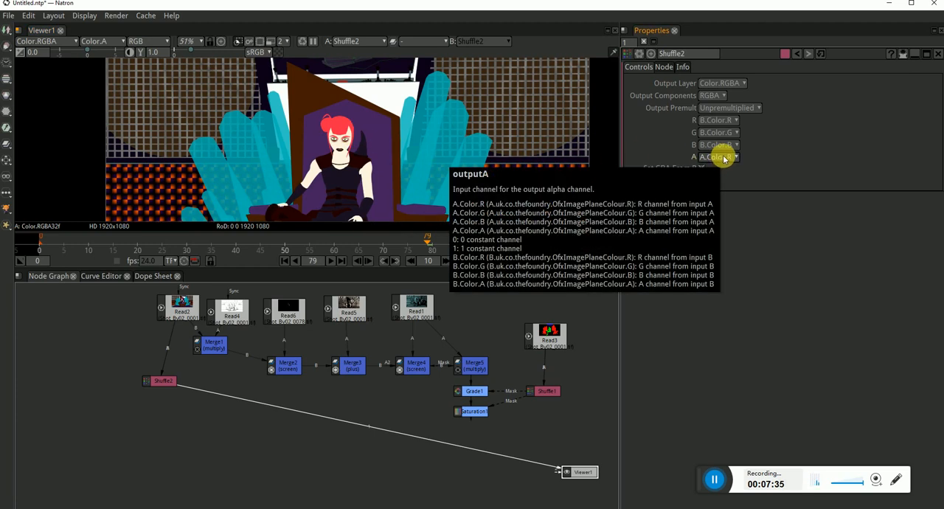
Insert a Saturation node between Read2 and Shuffle2, with its source connected to Read2
click(146, 346)
key(Tab)
text(S)
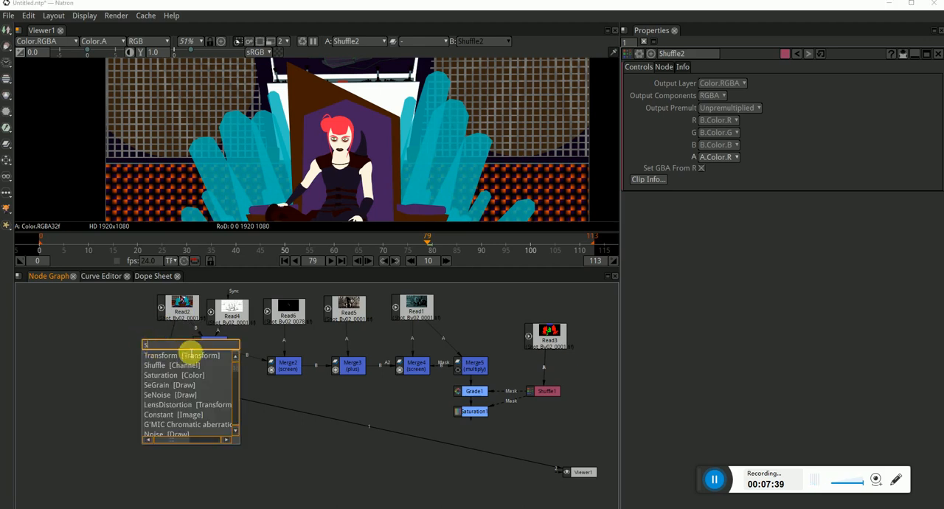
click(160, 374)
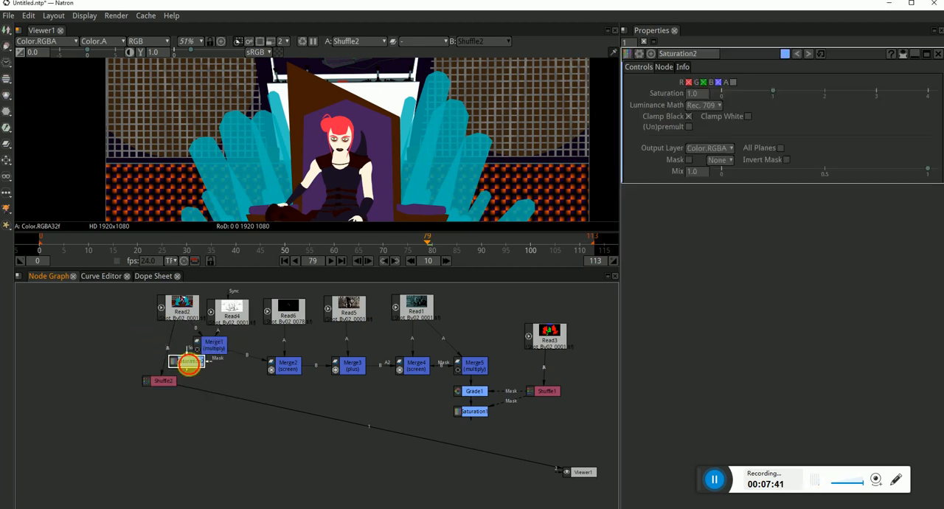
drag(188, 364, 119, 347)
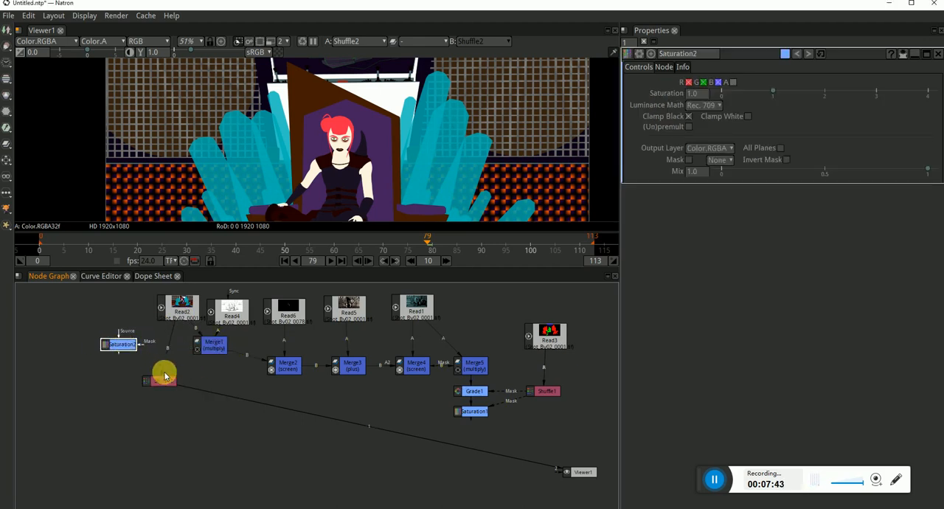
drag(165, 376, 174, 335)
click(169, 382)
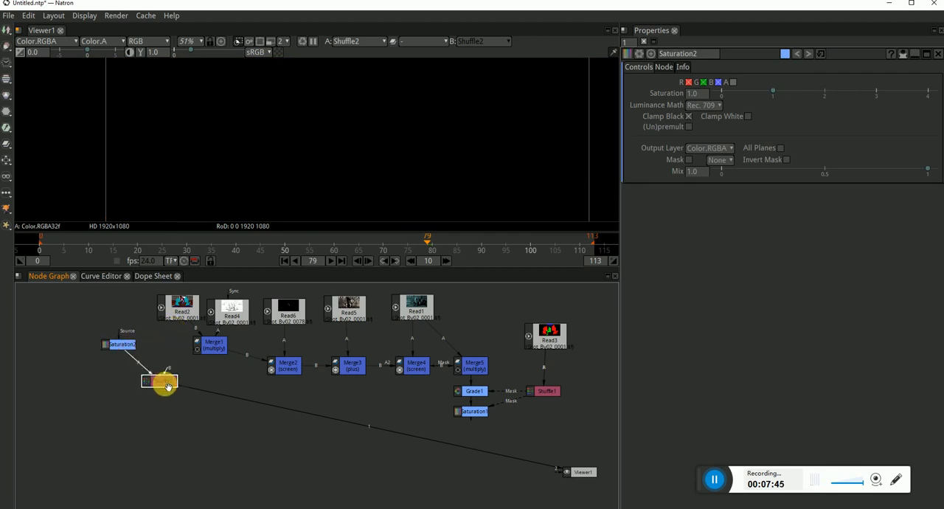
drag(117, 332, 169, 301)
Set the saturation of Saturation2 to 2.335 and show the alpha channel in Viewer1
click(127, 344)
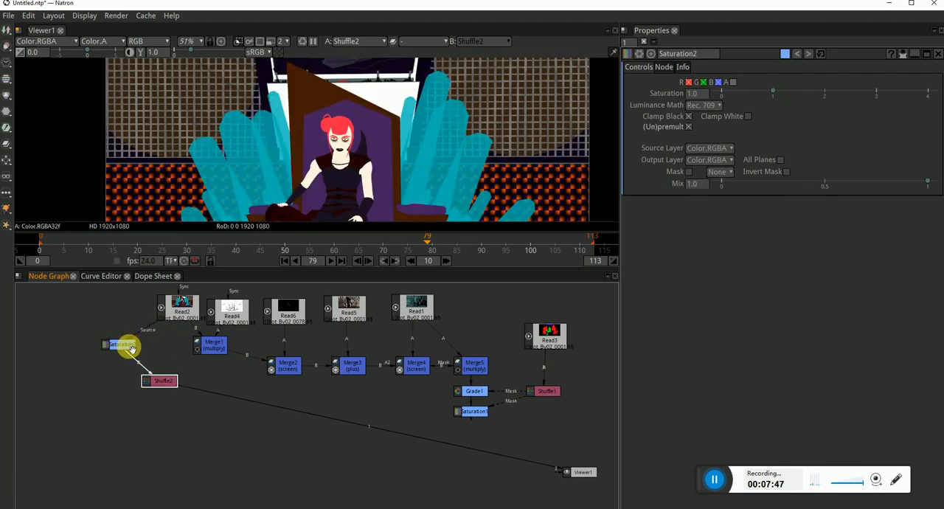
drag(828, 93, 860, 93)
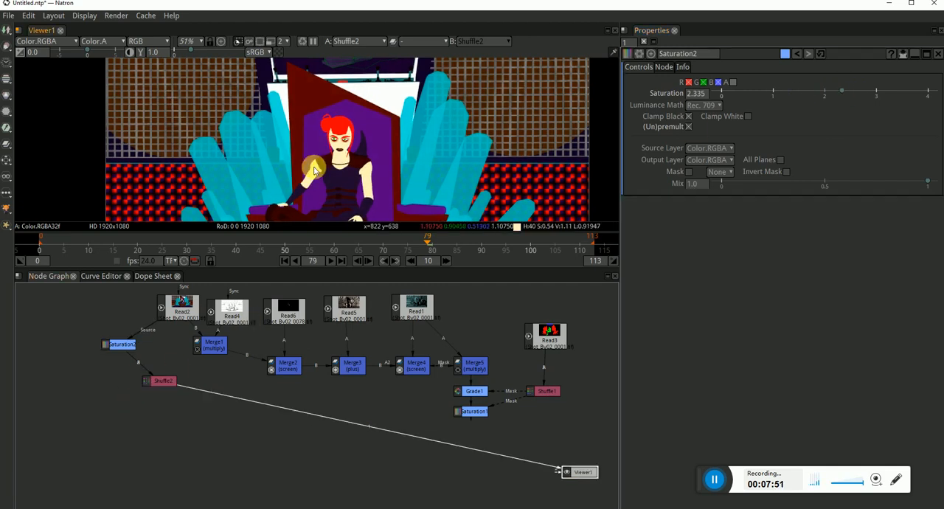
key(a)
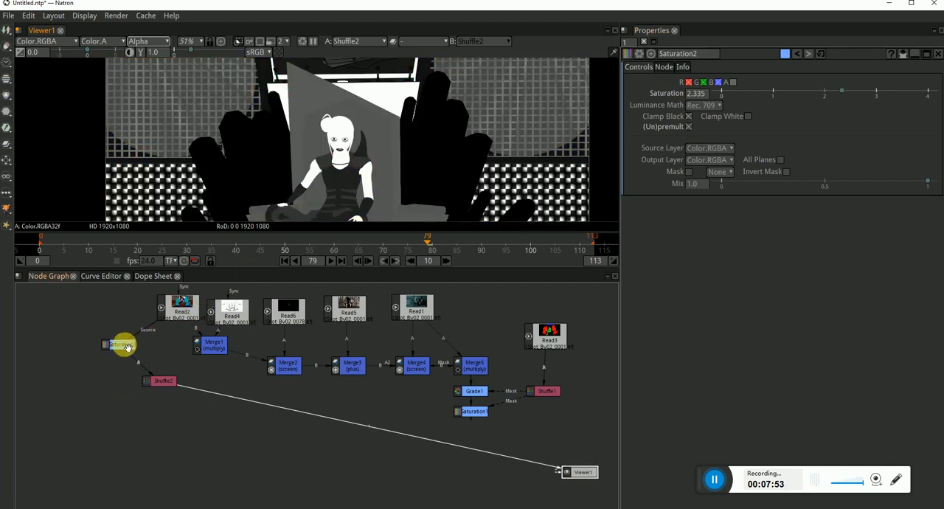
Insert a Grade node between Saturation2 and Shuffle2 and move Shuffle2 below it
click(126, 346)
key(Tab)
text(Grade)
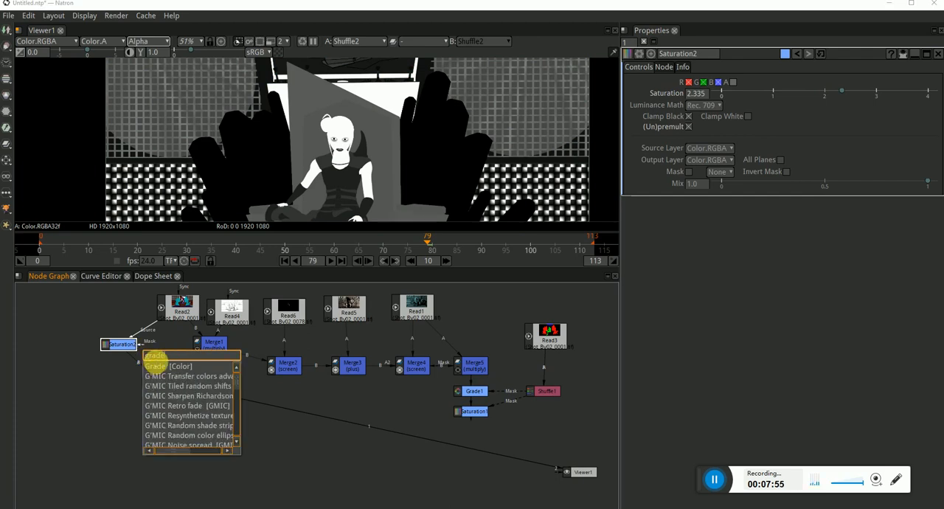
key(Return)
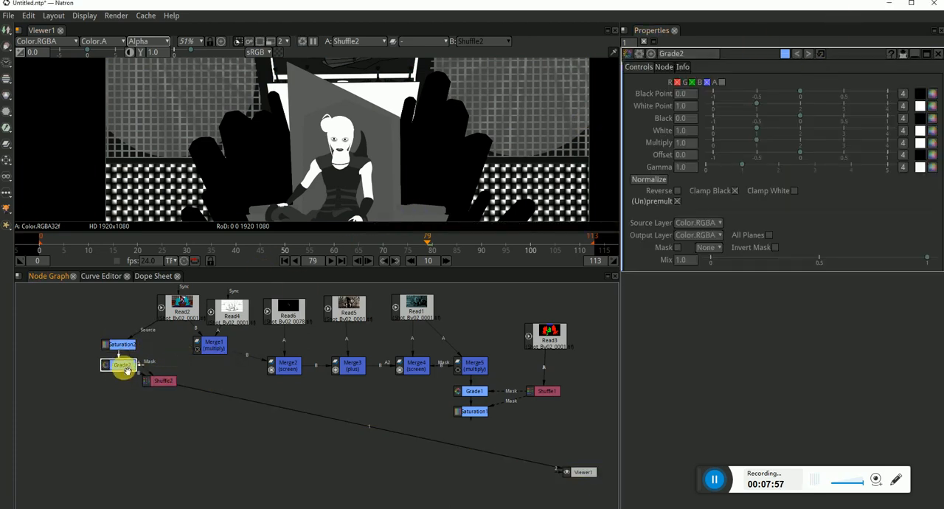
drag(127, 370, 123, 375)
click(167, 380)
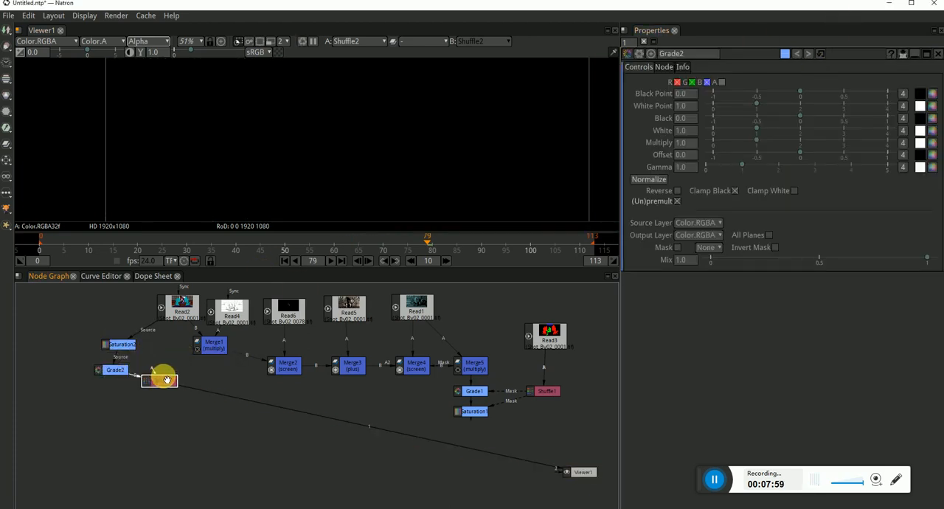
drag(152, 382, 116, 380)
Adjust Grade2 to isolate the hair: Black Point 0.201, White Point 1.510, Black about -0.817, White 0.380 and Gamma 0.560
click(115, 368)
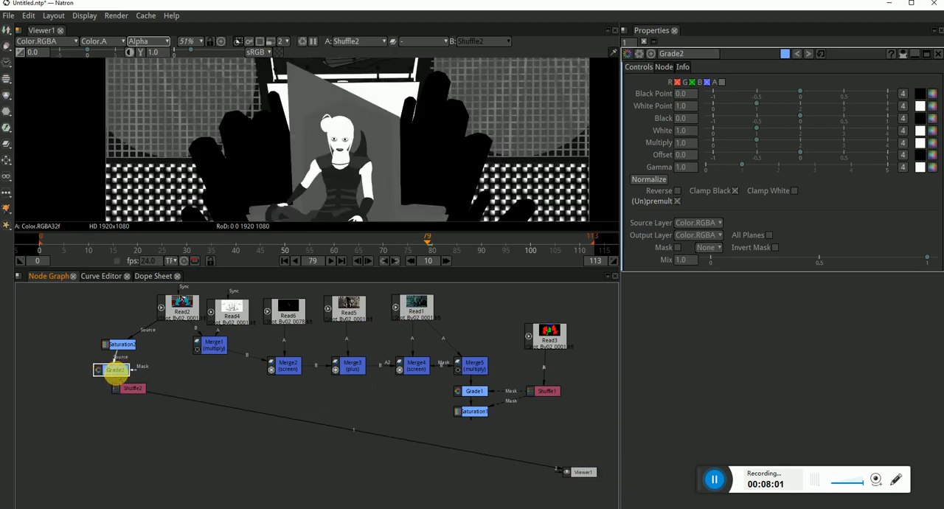
drag(775, 127, 727, 127)
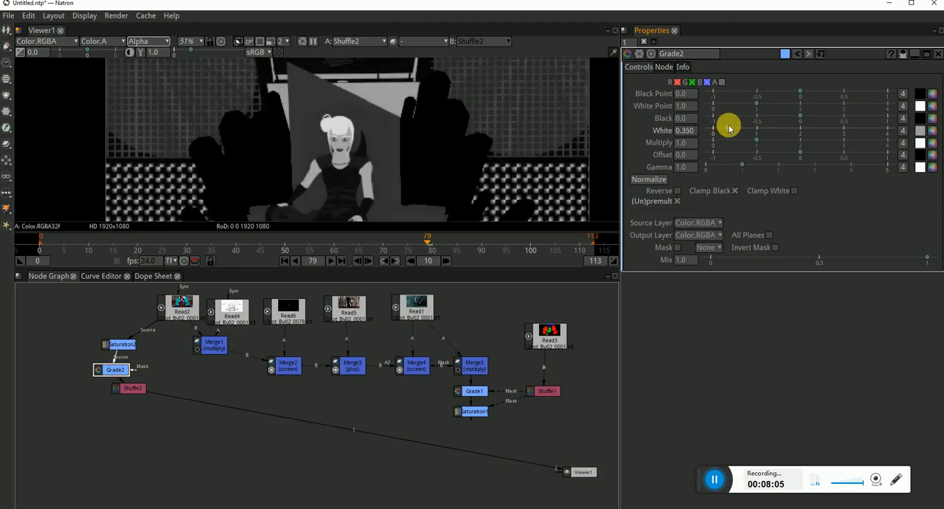
drag(812, 118, 778, 103)
click(728, 122)
click(730, 128)
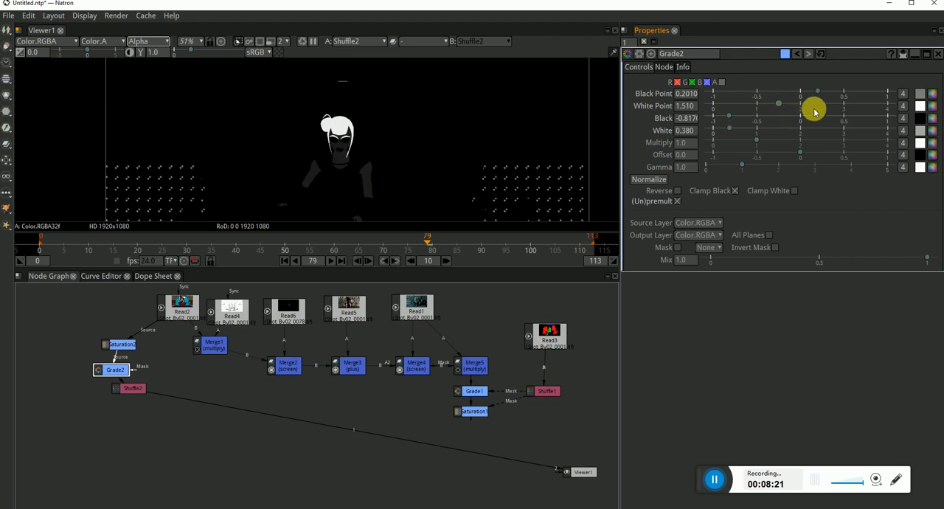
mouse_move(743, 171)
mouse_down()
mouse_move(718, 162)
mouse_move(728, 181)
mouse_up()
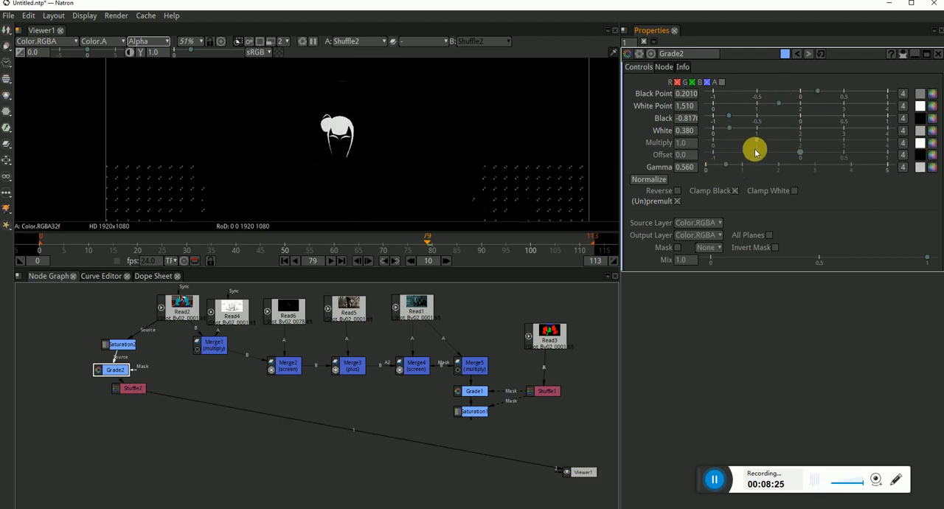
Move Shuffle2 down and insert a second Grade node between Grade2 and Shuffle2
drag(135, 388, 127, 420)
drag(127, 372, 129, 373)
key(Tab)
text(grade)
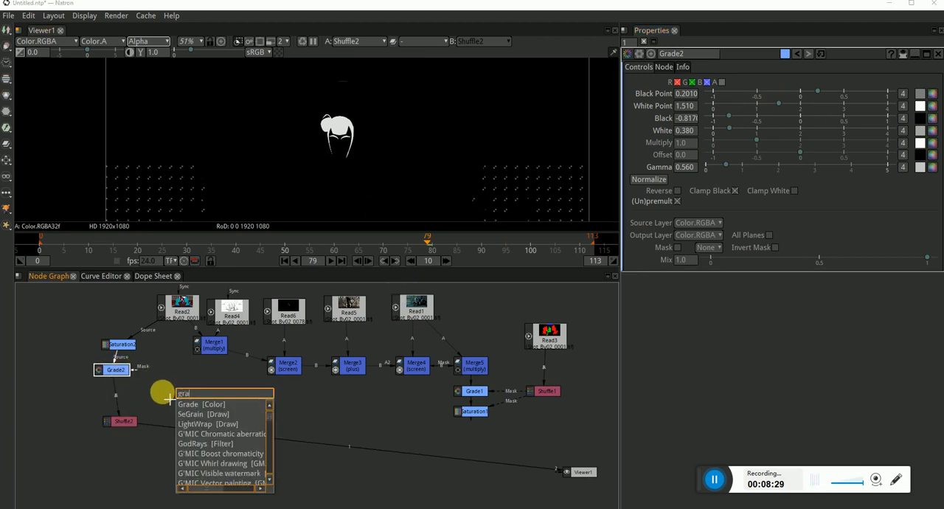
click(194, 403)
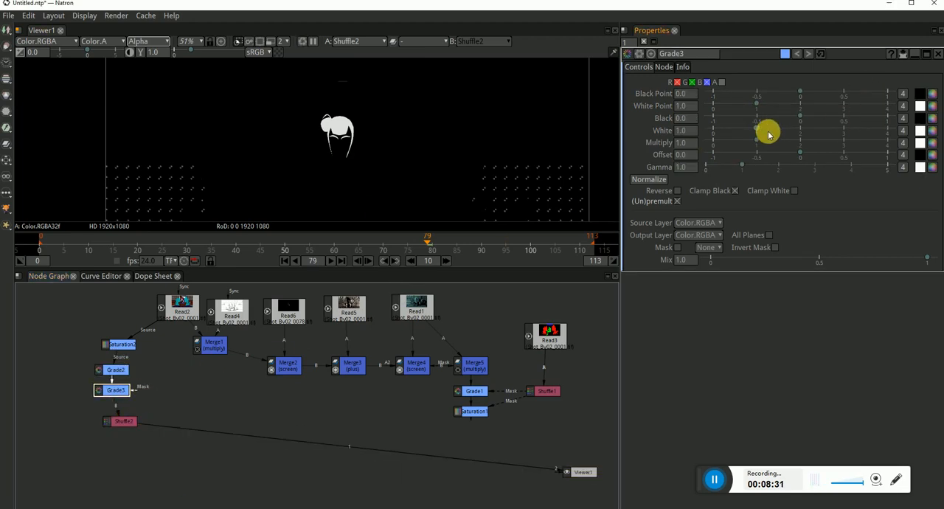
Try Grade3 with Clamp White on, Black Point -0.580, White Point 2.250, White 0.320, Multiply 0.670, Offset about -0.517 and Gamma 1.830
drag(769, 130, 750, 95)
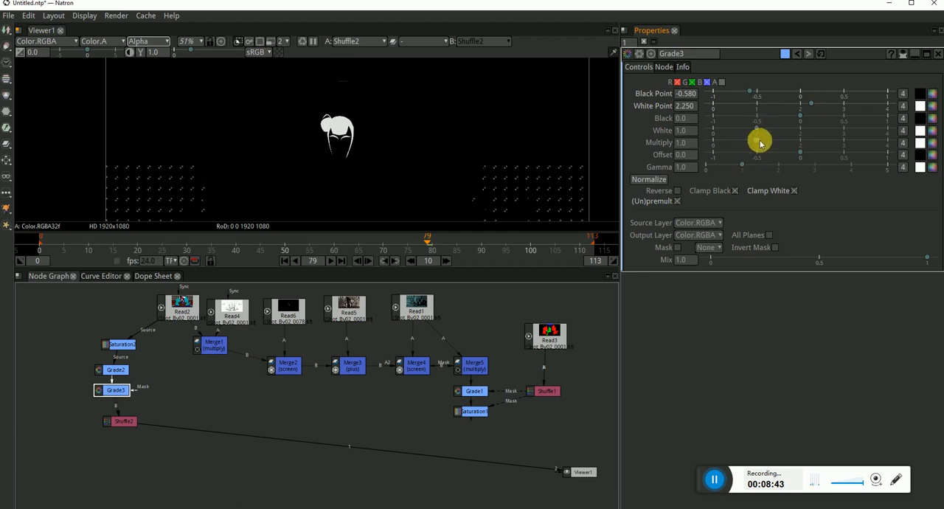
drag(760, 143, 727, 130)
drag(800, 154, 772, 167)
scroll(343, 131, up, 4)
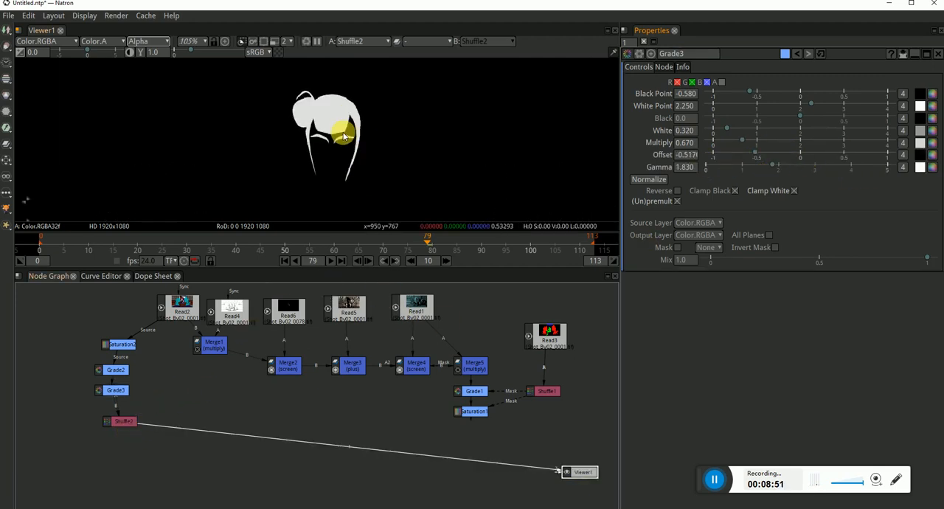
scroll(344, 131, down, 4)
scroll(348, 165, up, 6)
scroll(342, 154, down, 5)
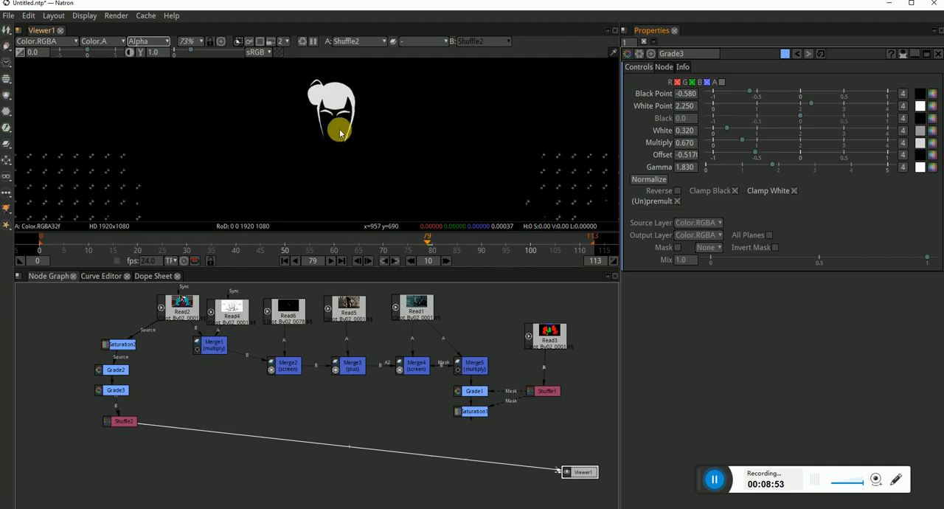
Try normalizing the black and white points of Grade3 and check the matte in Viewer1
click(120, 391)
mouse_move(123, 394)
mouse_down()
mouse_move(152, 392)
mouse_move(132, 396)
mouse_up()
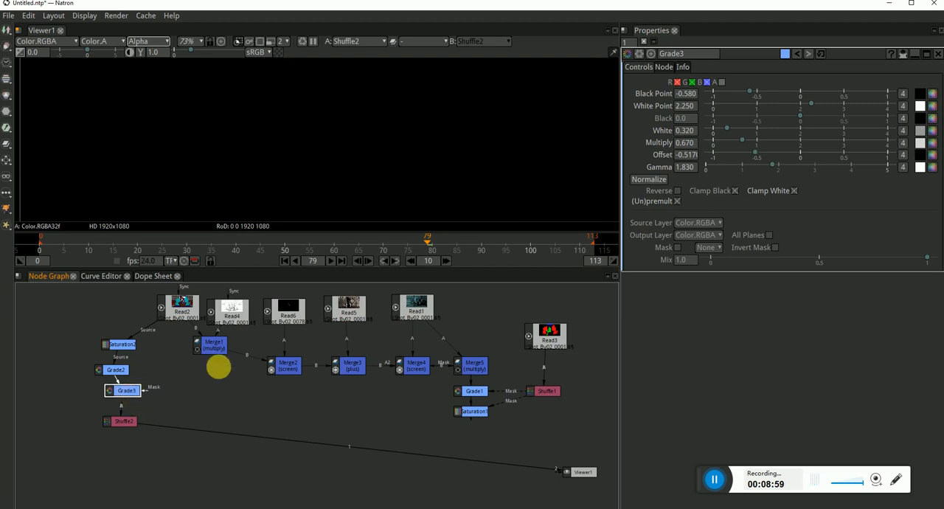
click(649, 179)
scroll(376, 186, down, 5)
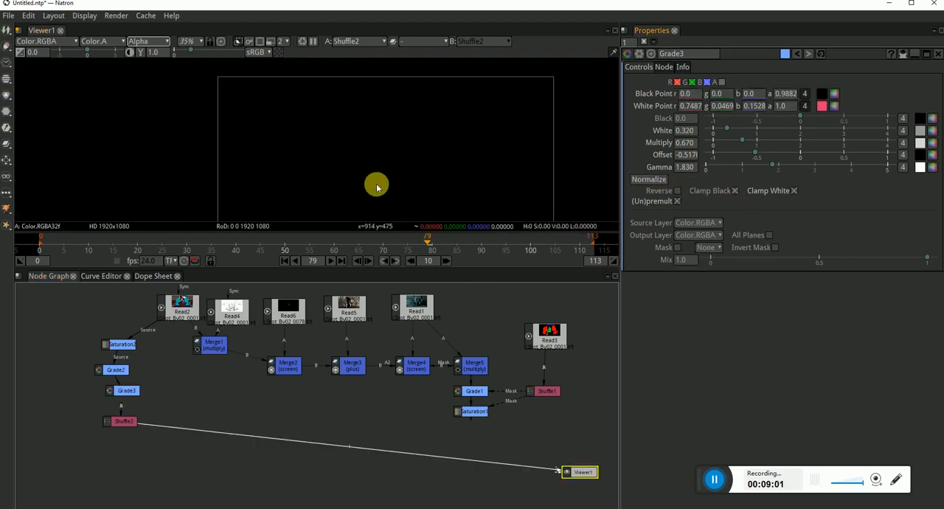
scroll(376, 185, up, 3)
Delete Grade3 from the chain above Shuffle2
click(133, 396)
click(206, 399)
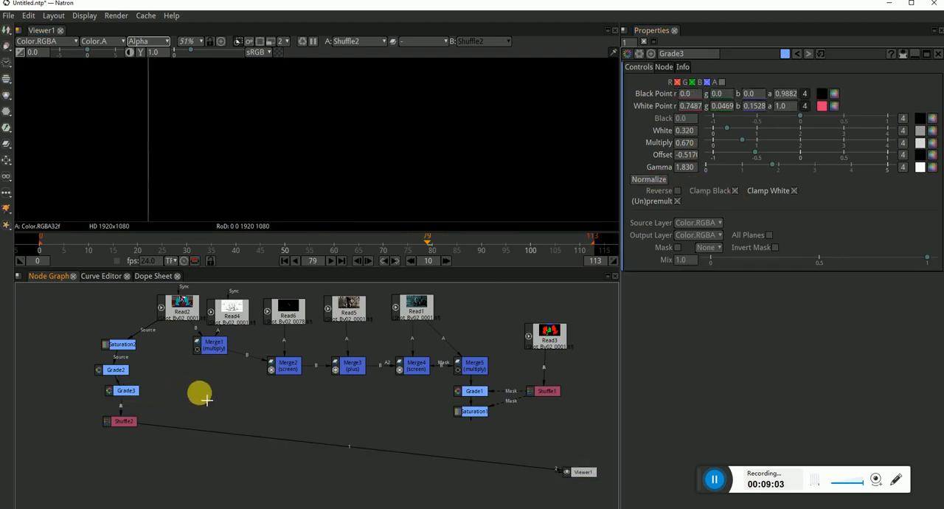
click(130, 392)
key(Delete)
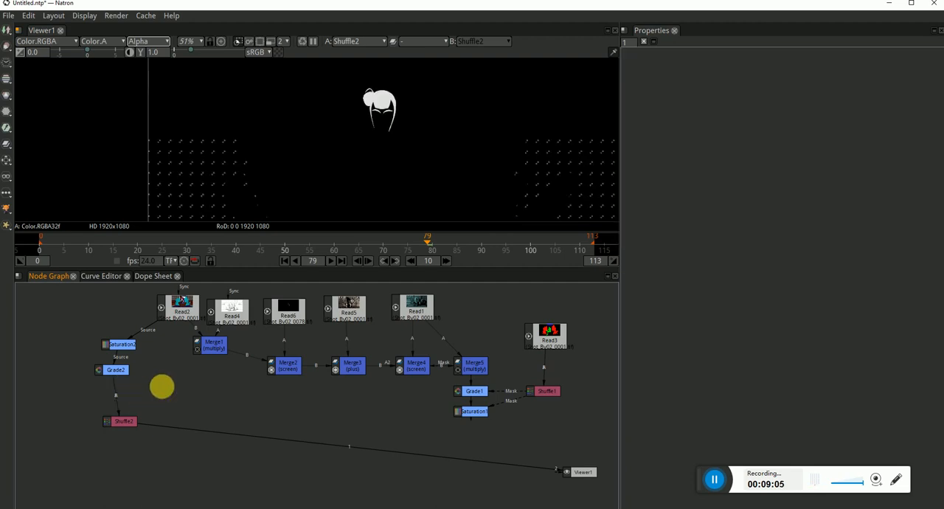
Insert a new Grade node between Saturation2 and Grade2, moving Grade2 down to make room
key(Tab)
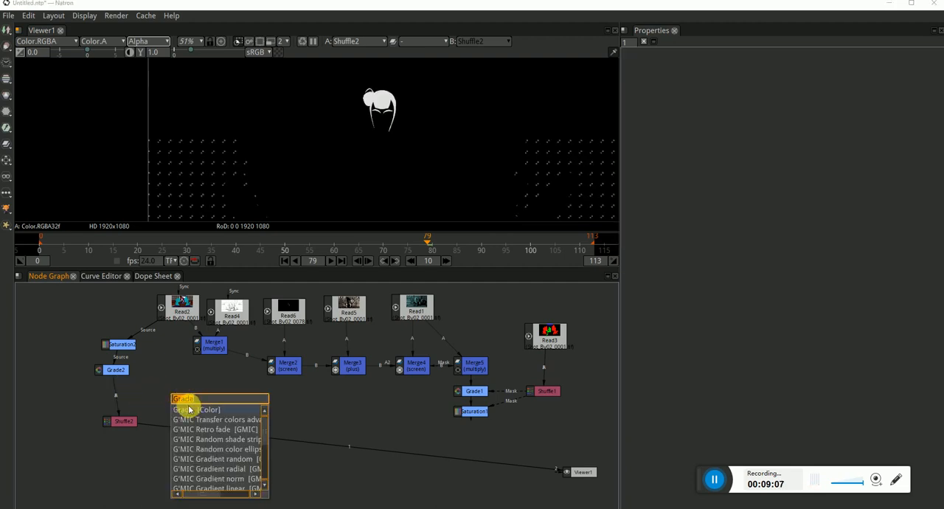
click(189, 409)
drag(123, 373, 130, 394)
drag(206, 411, 126, 368)
click(122, 421)
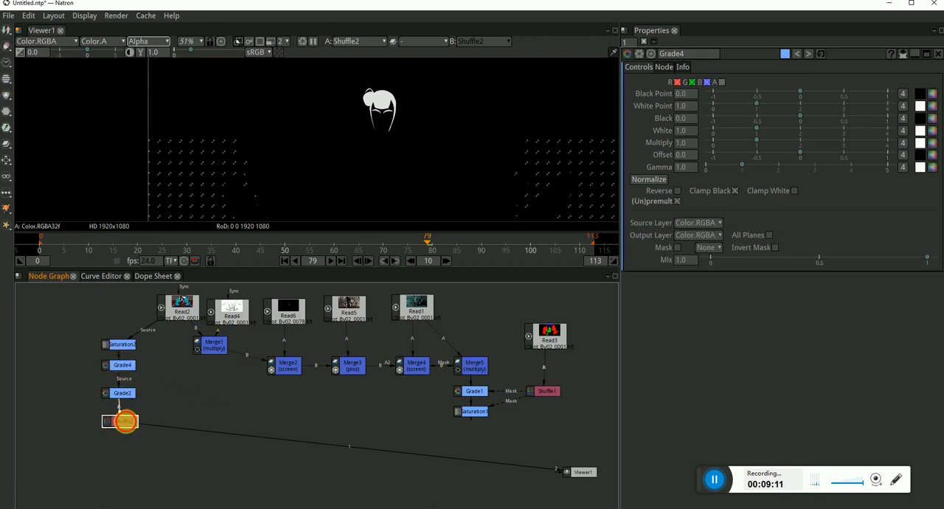
Try Grade4 with Black Point -1.0, White Point 1.620, Black about -0.065 and White 1.530
click(122, 367)
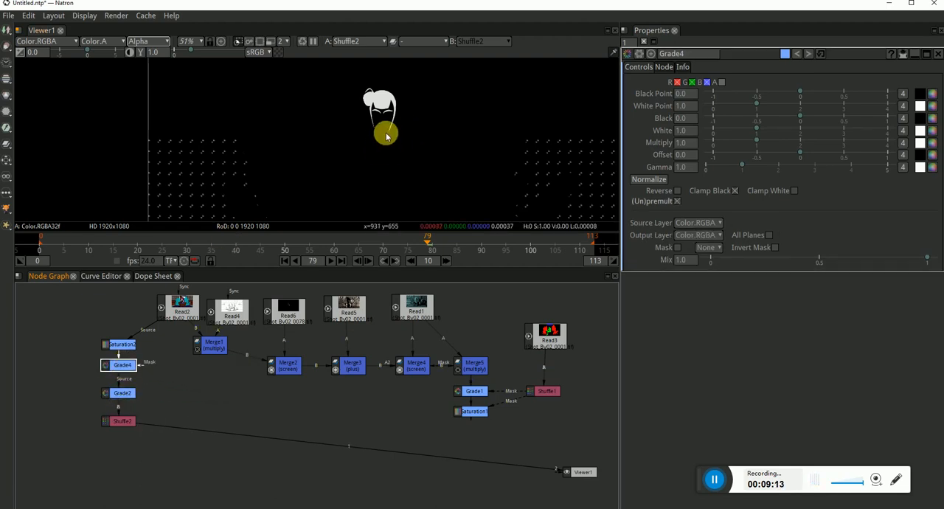
drag(767, 130, 695, 85)
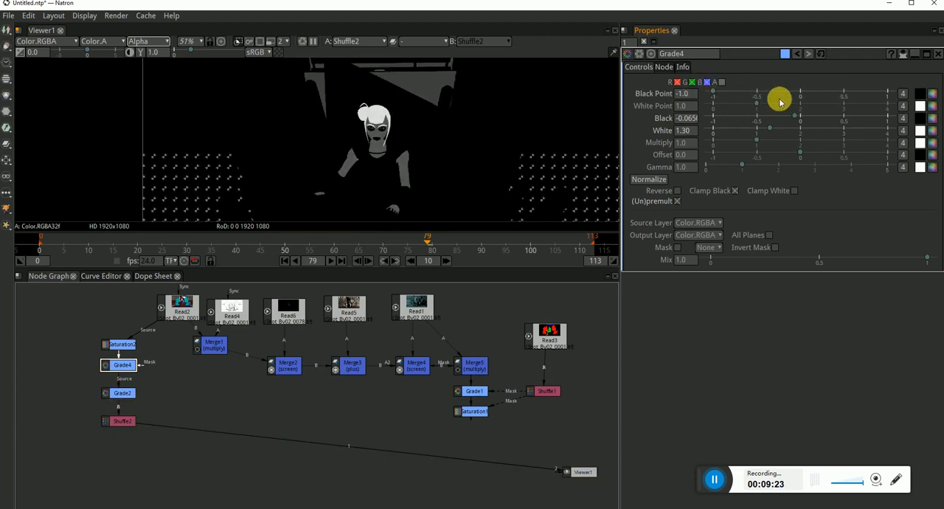
drag(756, 105, 779, 131)
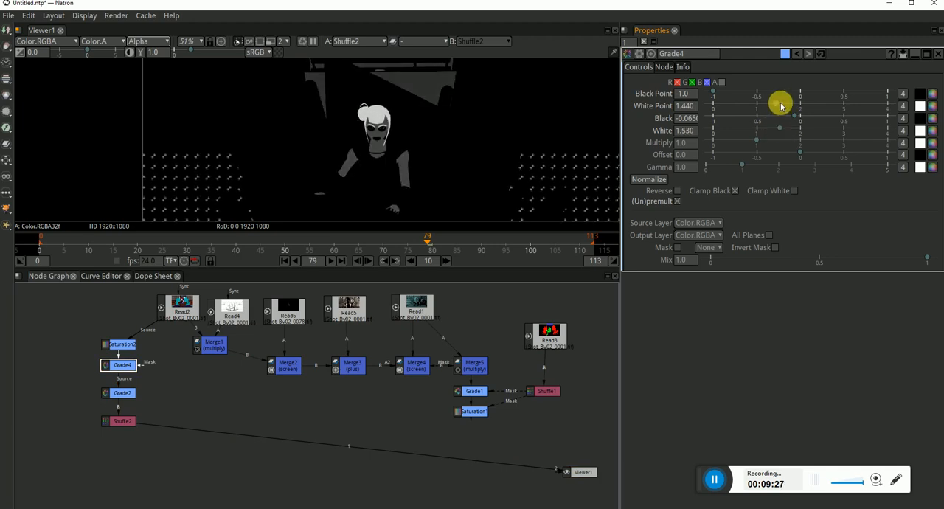
mouse_move(780, 100)
mouse_down()
mouse_move(794, 101)
mouse_move(784, 100)
mouse_up()
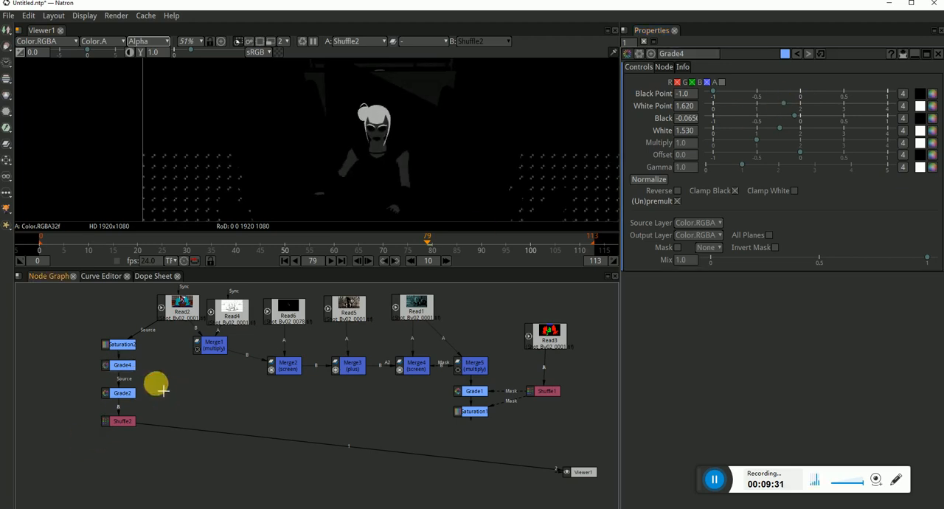
Replace Grade4 with a ColorCorrect node between Saturation2 and Grade2
click(129, 369)
key(Delete)
key(Tab)
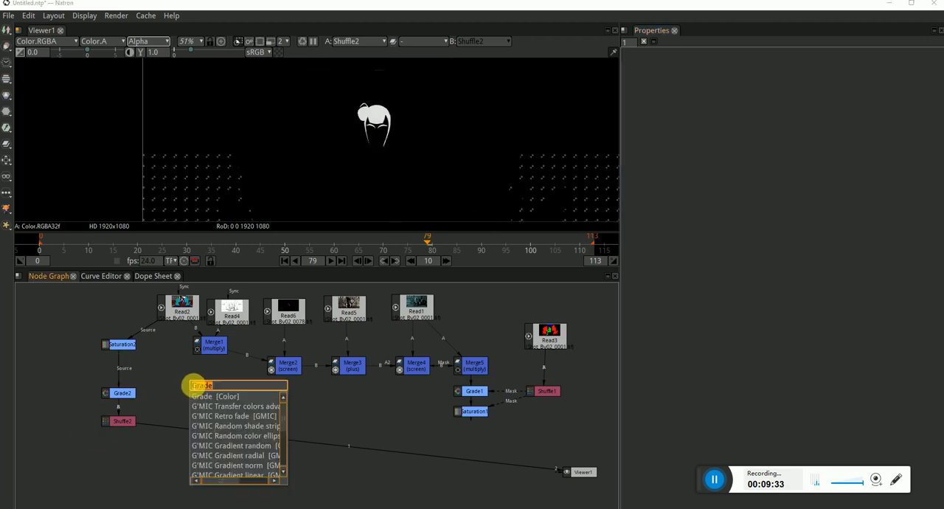
text(colo)
click(231, 406)
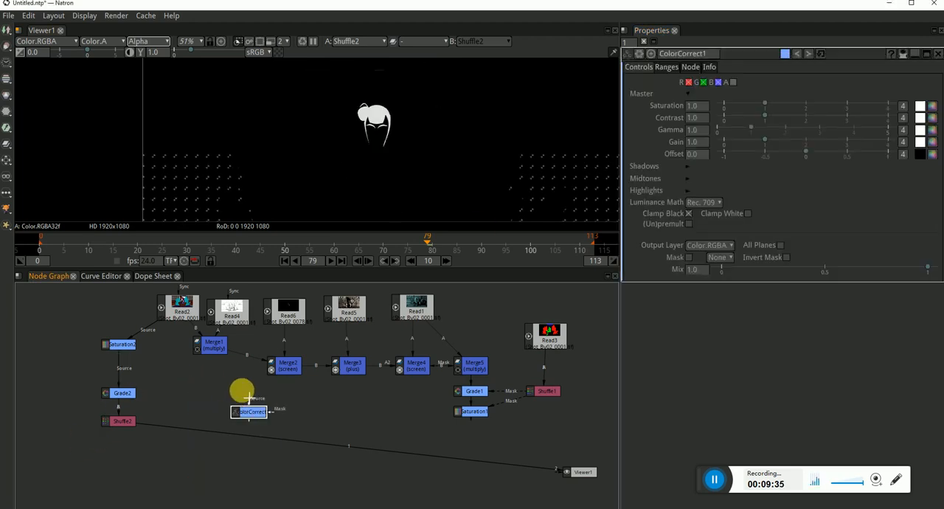
drag(254, 415, 124, 369)
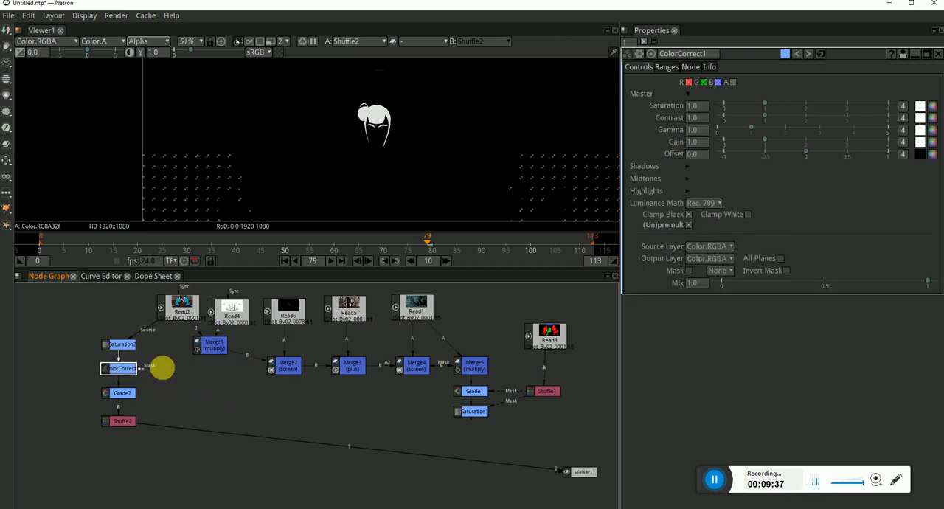
Try ColorCorrect1 with master Contrast 1.470, Gamma 3.320 and Gain 1.120 on the hair matte
mouse_move(767, 118)
mouse_down()
mouse_move(786, 116)
mouse_move(773, 115)
mouse_up()
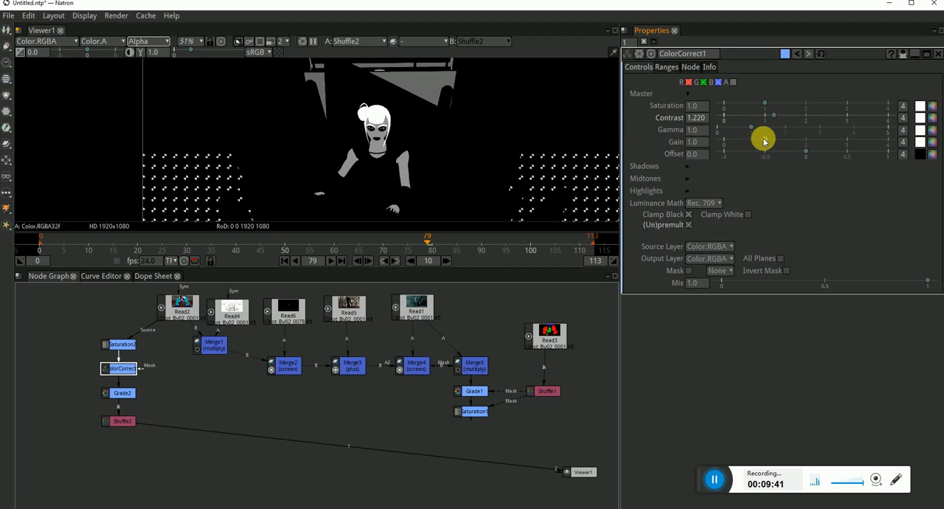
drag(751, 130, 832, 129)
drag(774, 116, 771, 141)
click(217, 370)
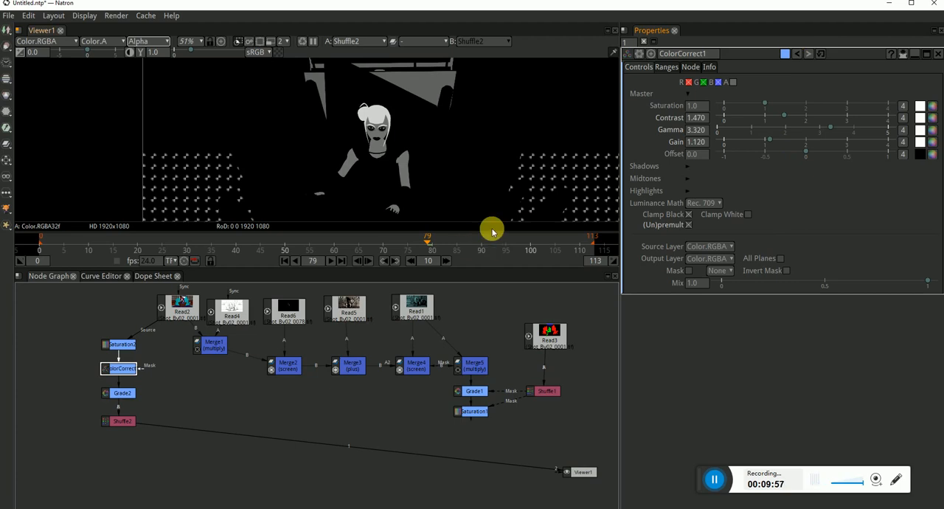
Try Average luminance math with white clamping on ColorCorrect1, plus Contrast 1.230, Gamma 2.140, Gain 1.540 and a negative Offset, then revert luminance and clamping
click(692, 213)
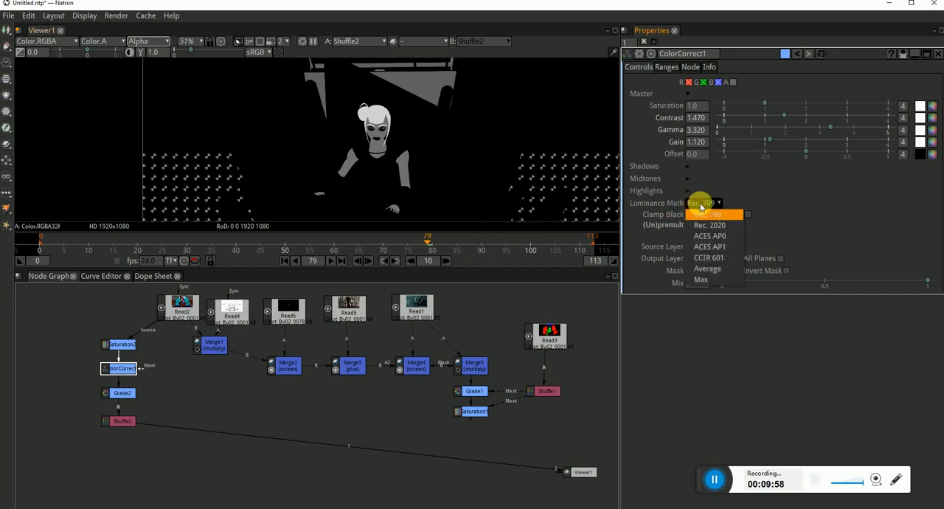
click(693, 276)
click(746, 215)
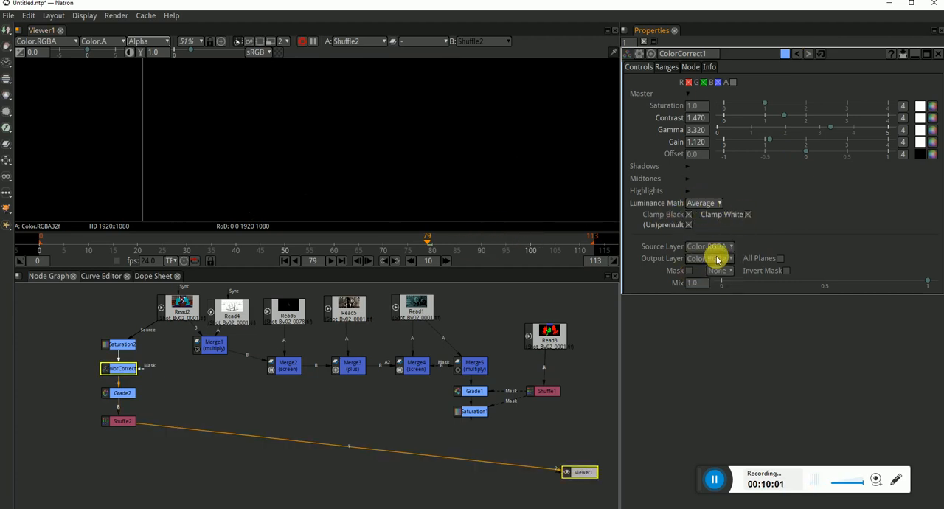
drag(828, 130, 777, 152)
click(706, 204)
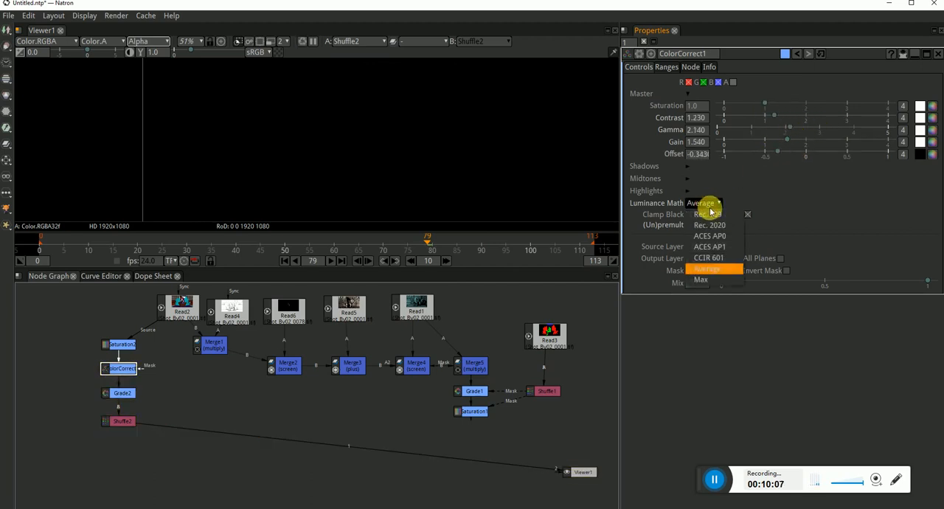
click(735, 225)
click(747, 214)
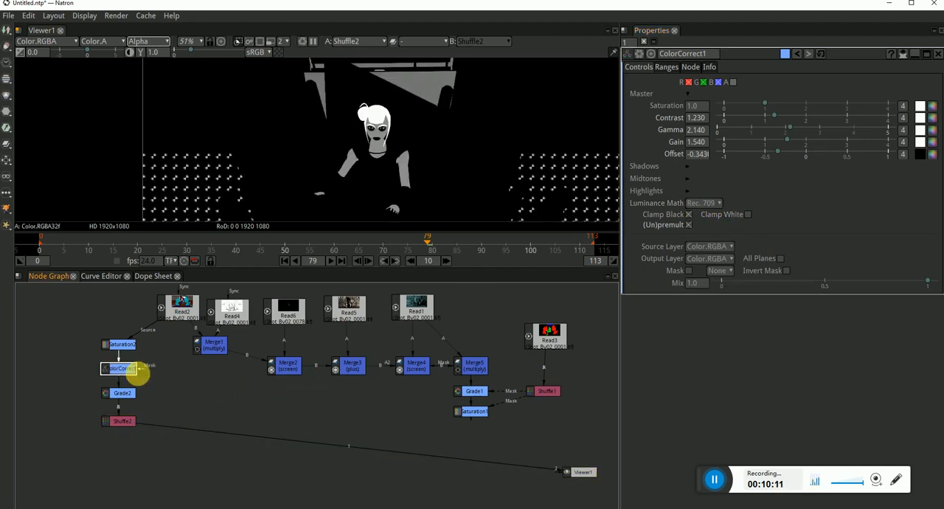
Delete ColorCorrect1 from between Saturation2 and Grade2 and check the hair matte
key(Delete)
scroll(443, 119, down, 3)
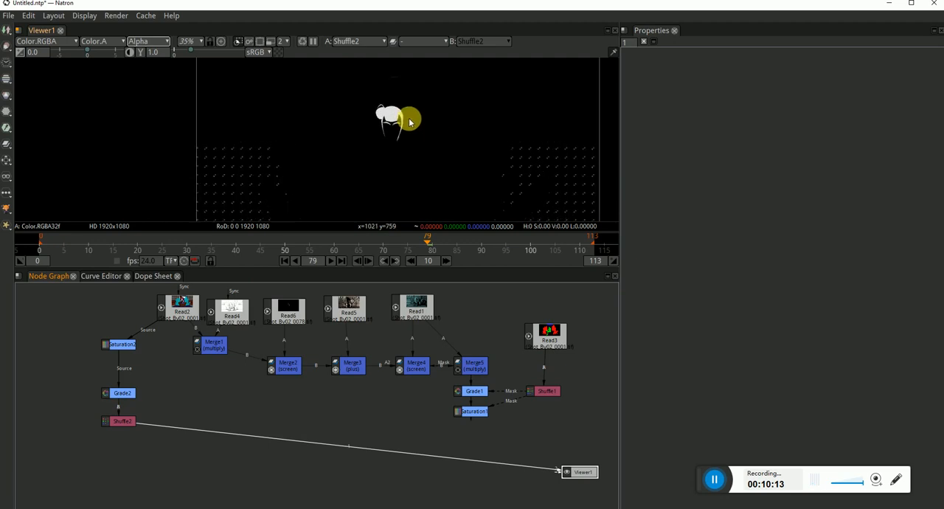
scroll(355, 116, up, 4)
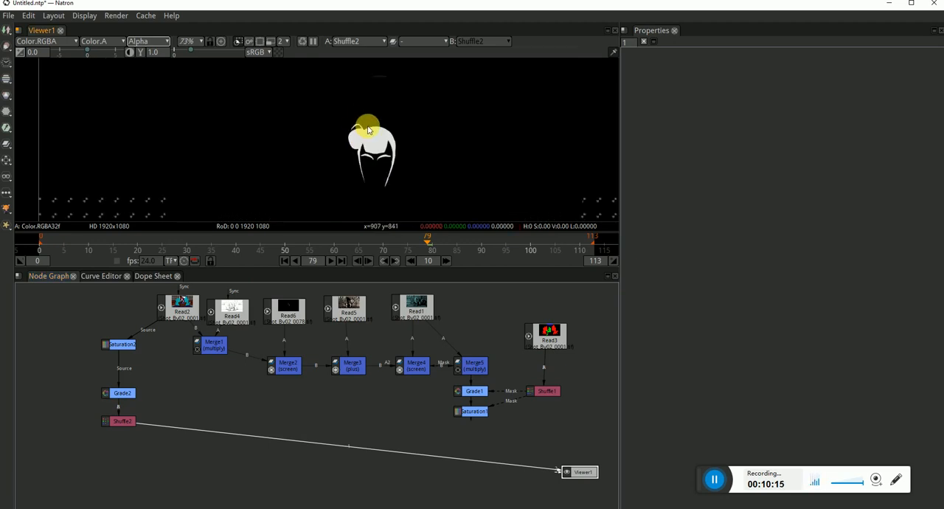
scroll(363, 140, down, 2)
click(131, 422)
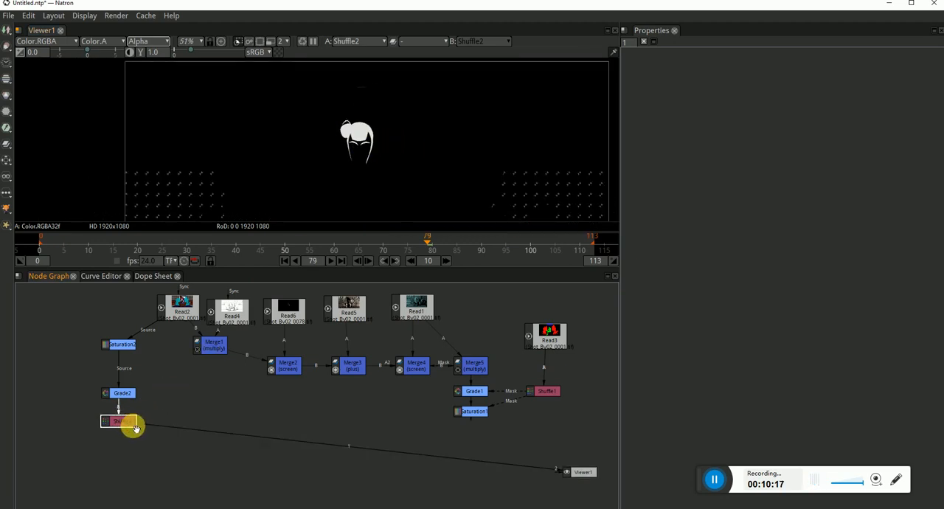
key(Tab)
click(182, 462)
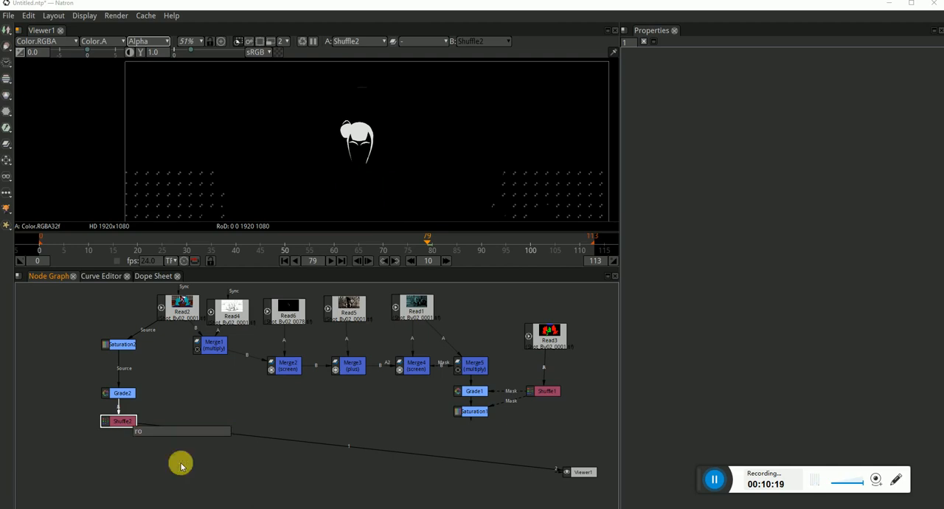
key(Delete)
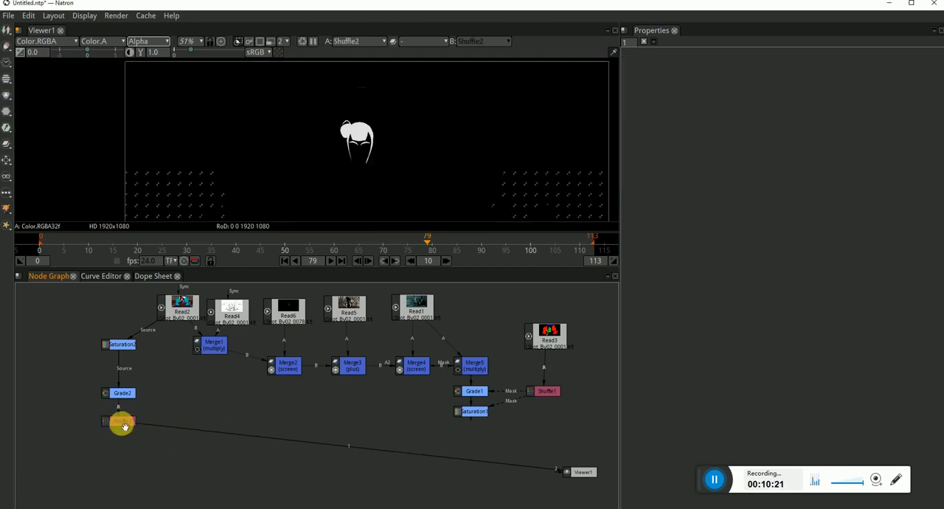
Add a RotoPaint node after Shuffle2, feeding the viewer
key(Tab)
text(r)
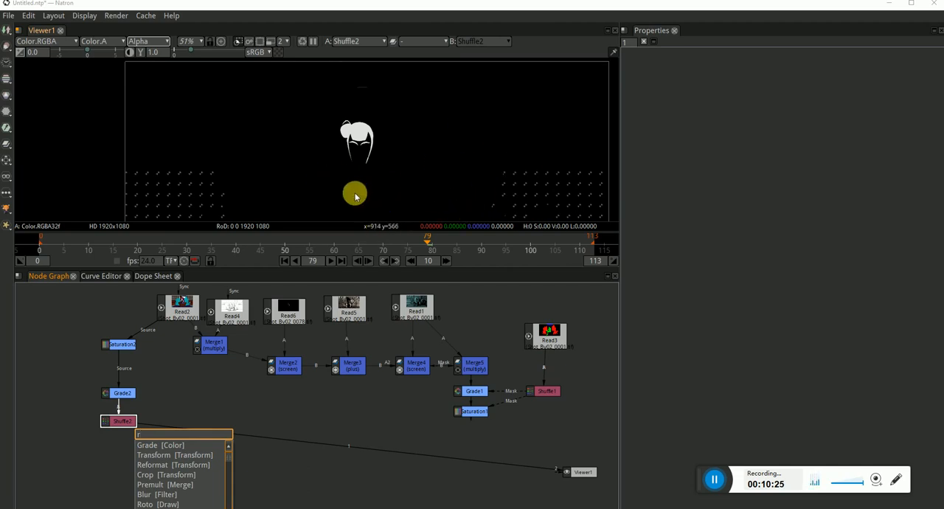
text(o)
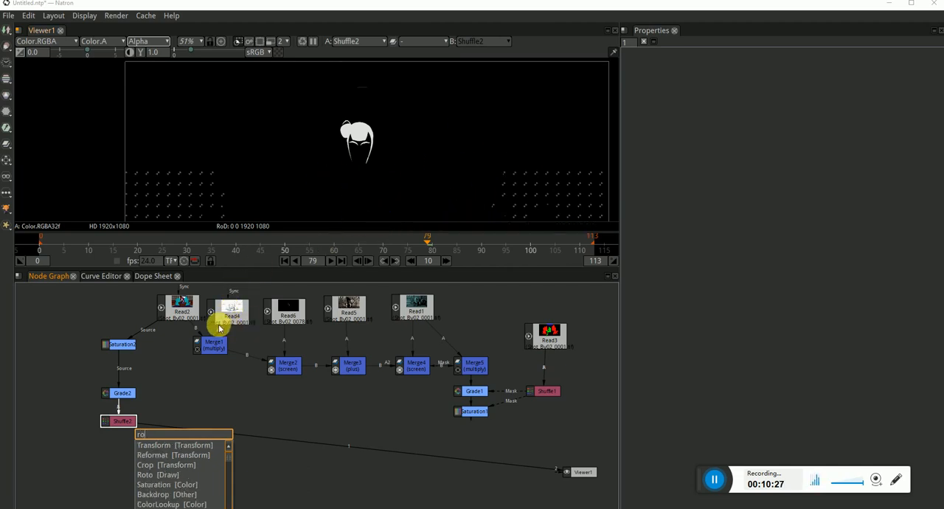
text(to)
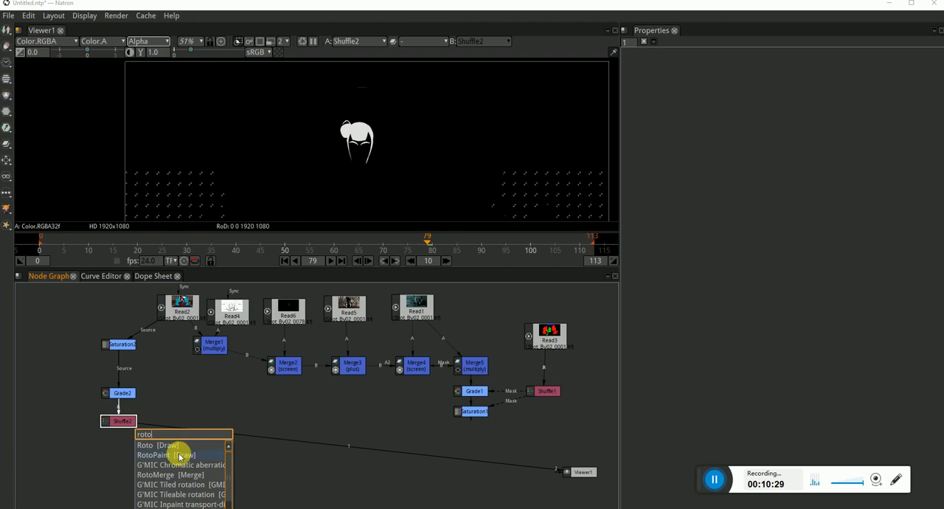
click(148, 453)
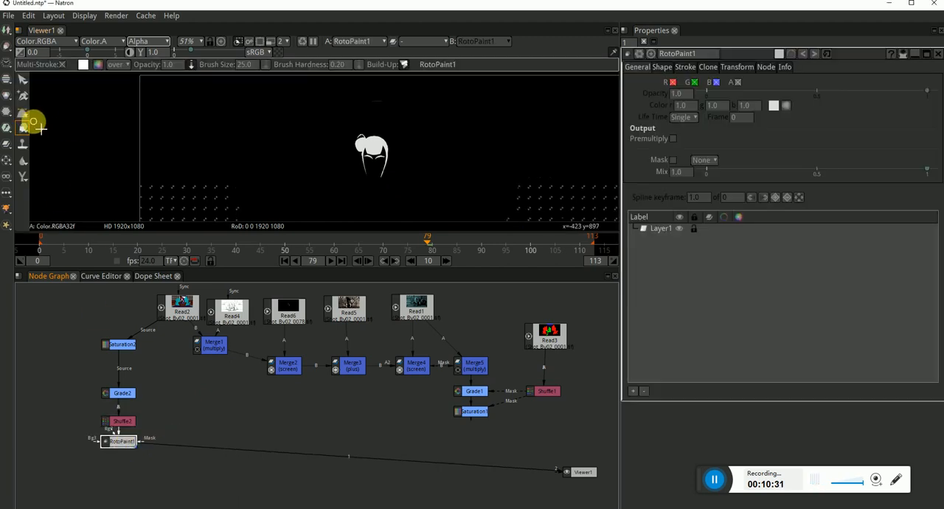
Draw a closed four-point Bezier shape around the character's hair in RotoPaint1
click(21, 115)
click(356, 200)
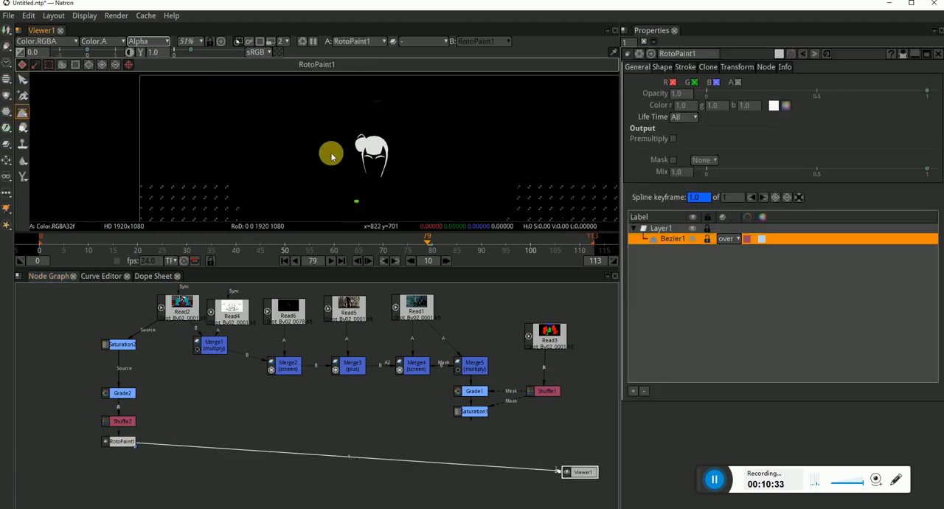
click(330, 119)
click(413, 125)
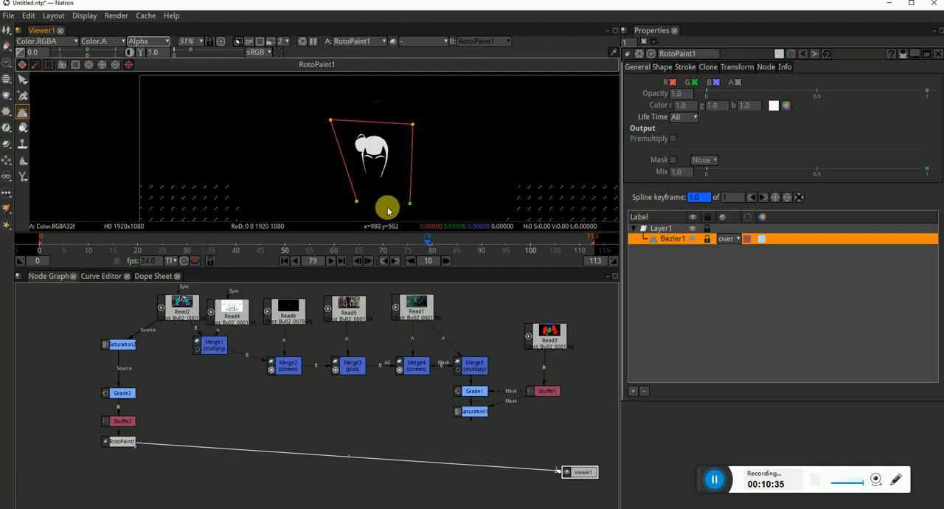
click(356, 201)
scroll(440, 137, down, 1)
Smooth all points of the Bezier and adjust their tangents into a rounded outline around the head
drag(456, 102, 329, 227)
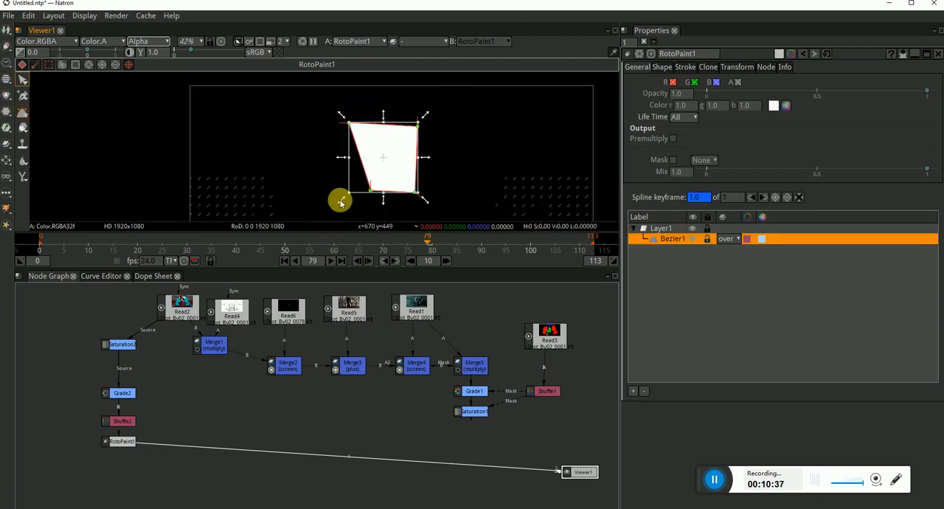
key(z)
drag(324, 87, 389, 137)
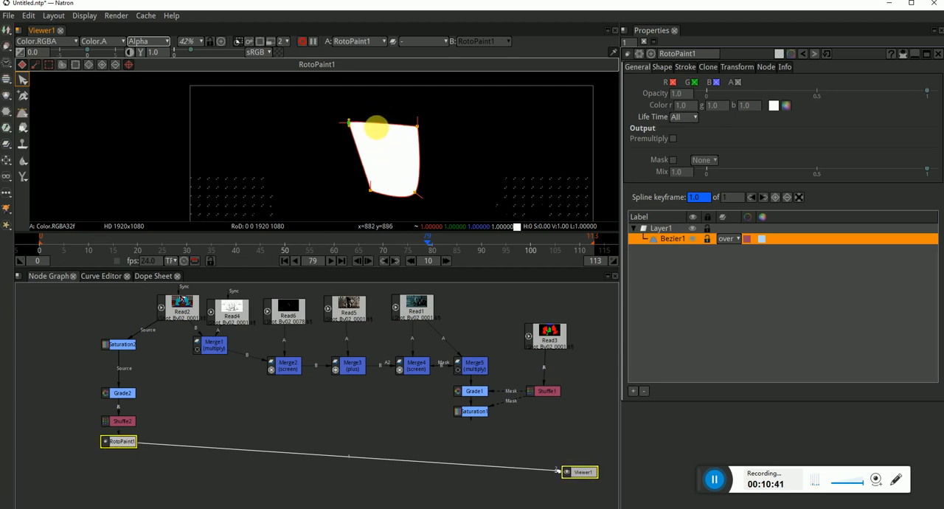
drag(432, 108, 405, 147)
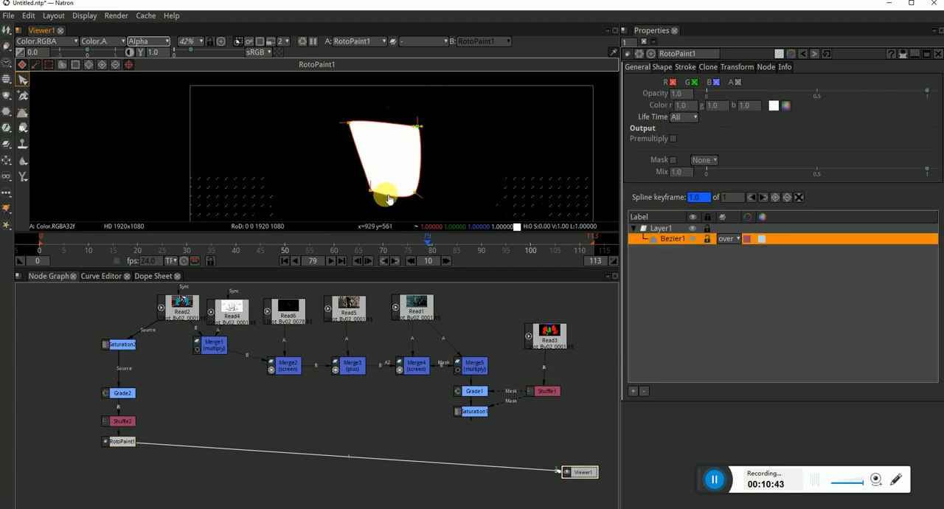
mouse_move(389, 199)
mouse_down()
mouse_move(361, 211)
mouse_move(360, 191)
mouse_move(394, 202)
mouse_up()
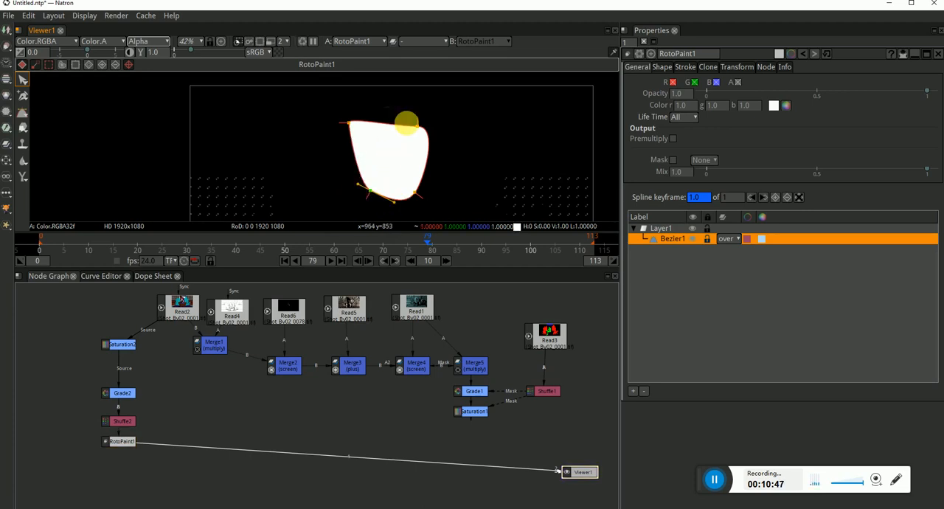
drag(441, 127, 436, 140)
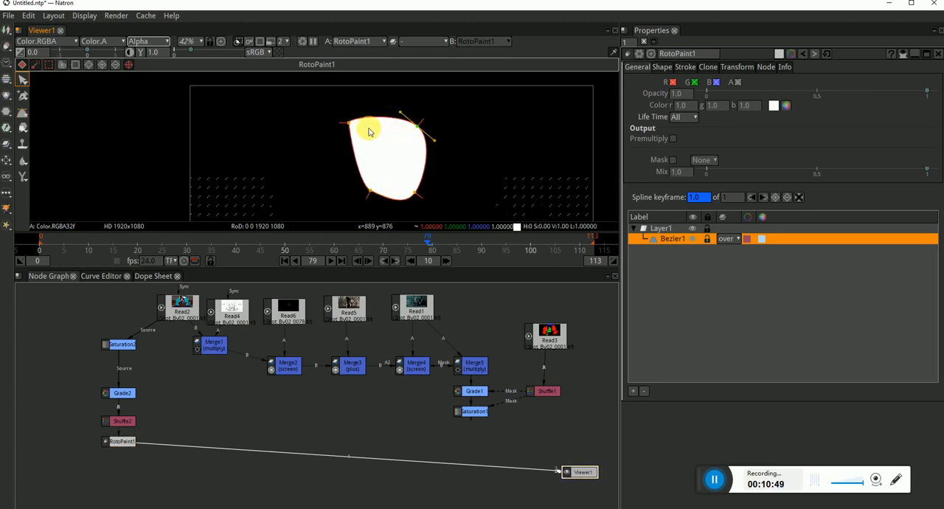
mouse_move(358, 113)
mouse_down()
mouse_move(340, 139)
mouse_move(369, 118)
mouse_up()
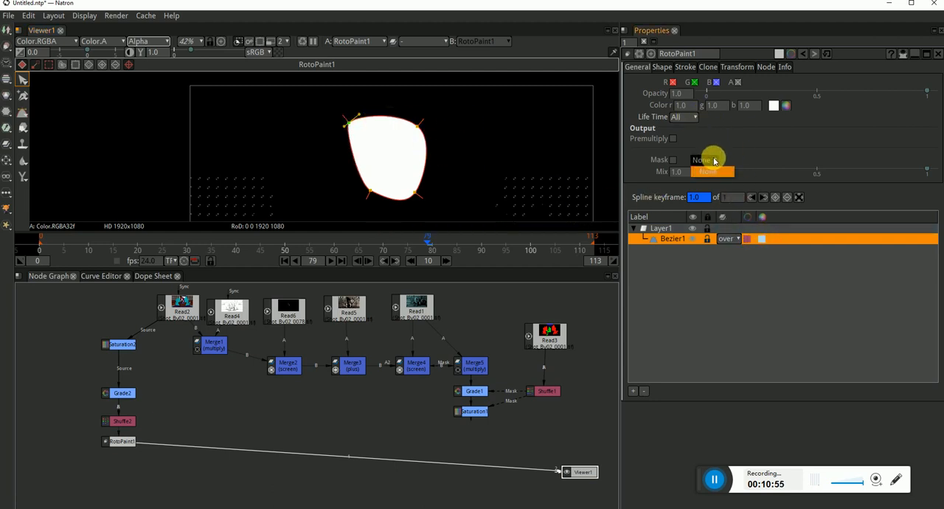
Set the blending operator of Bezier1 to mask so only the matte inside the shape is kept
click(730, 189)
click(727, 238)
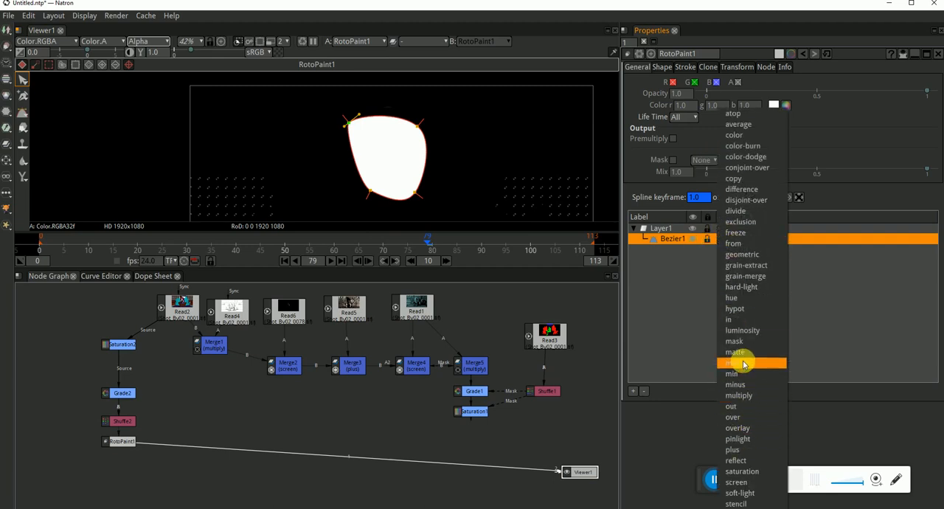
click(744, 354)
click(733, 239)
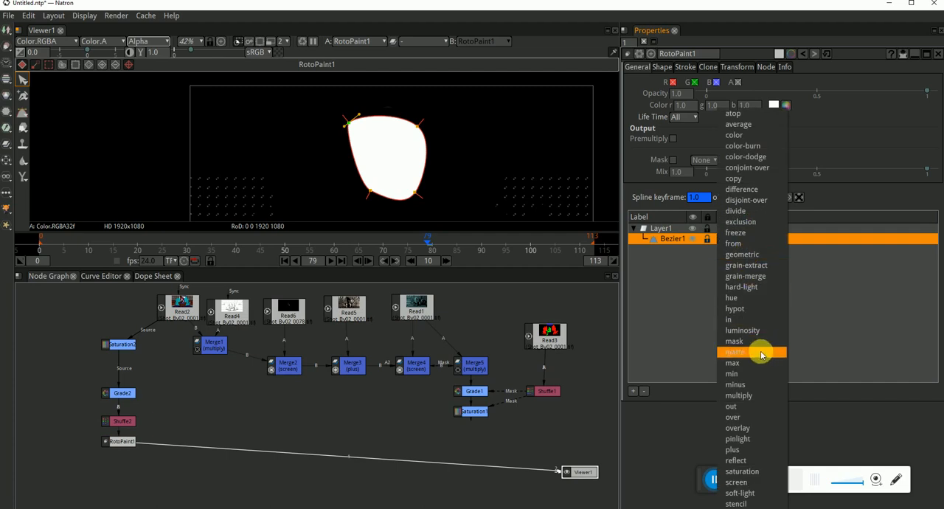
click(749, 342)
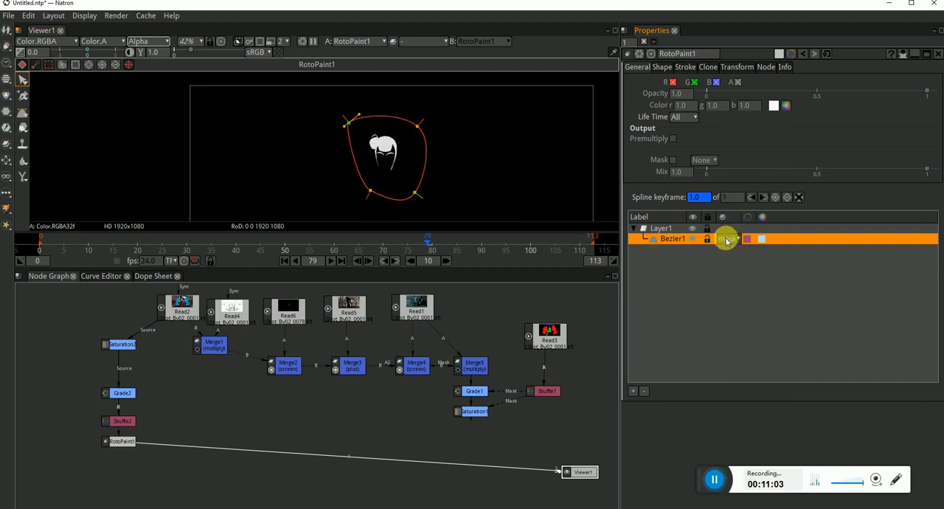
Select all Bezier points and keyframe the shape's position around the hair at frames 113 and 0
drag(474, 97, 240, 236)
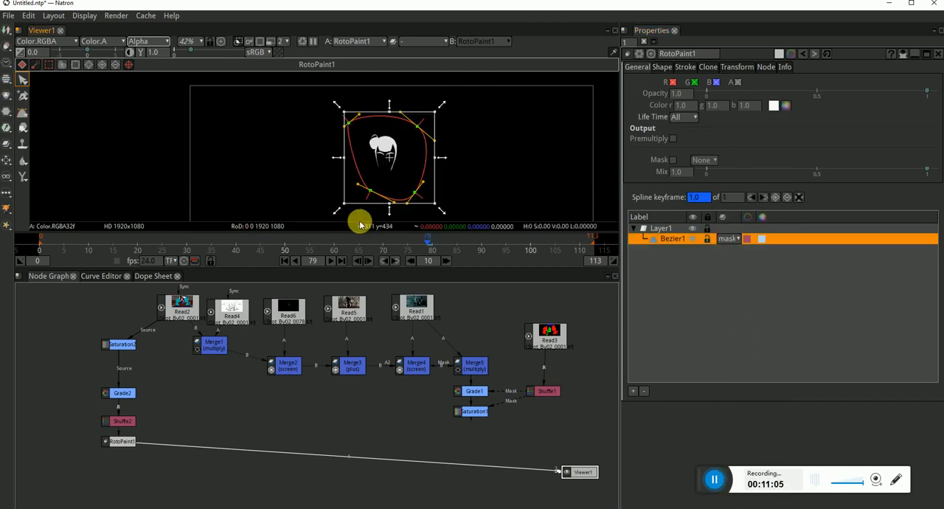
click(343, 261)
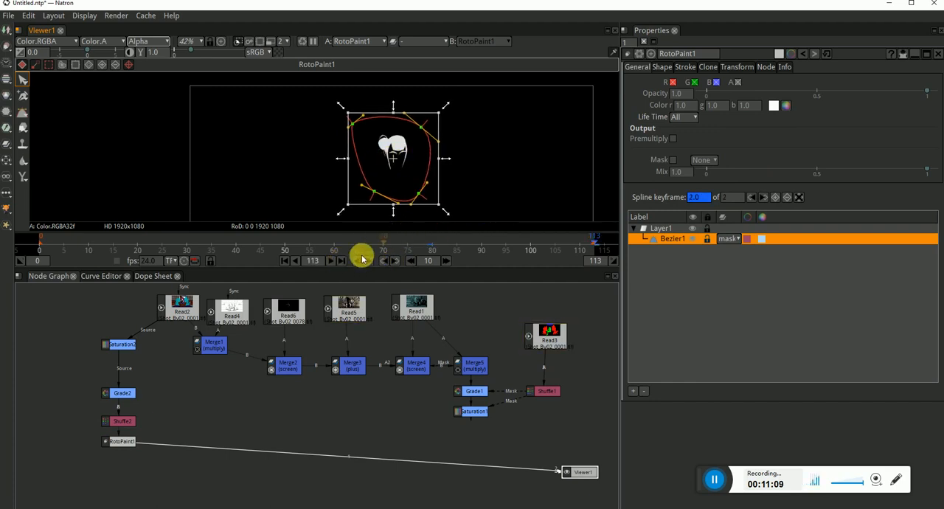
click(286, 260)
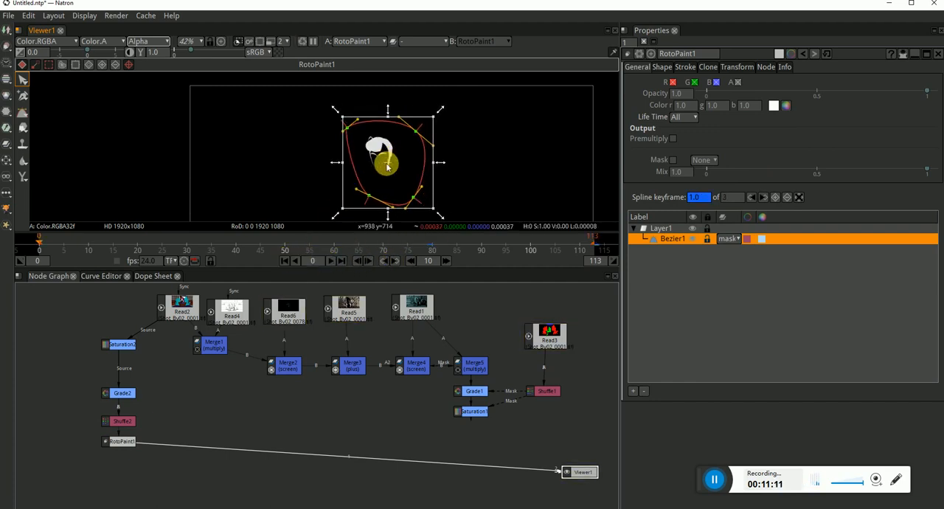
Examine the hair matte inside the roto shape at frame 0 up close, toggling the alpha display
scroll(391, 159, up, 2)
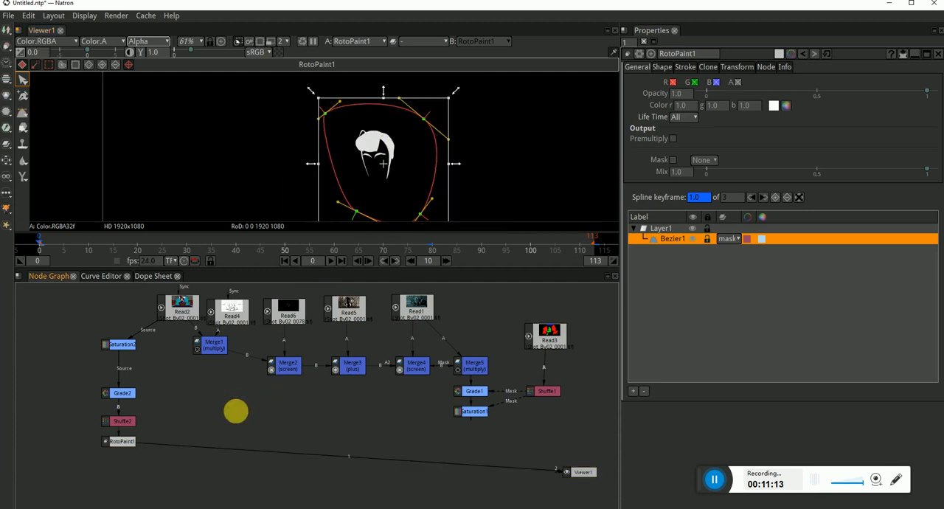
scroll(386, 148, up, 1)
scroll(386, 147, up, 2)
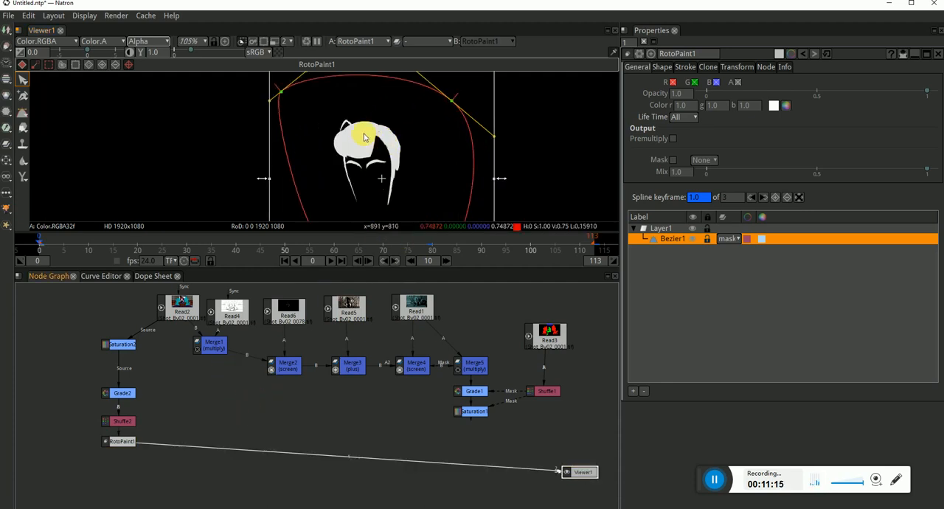
key(a)
key(a)
key(a)
key(a)
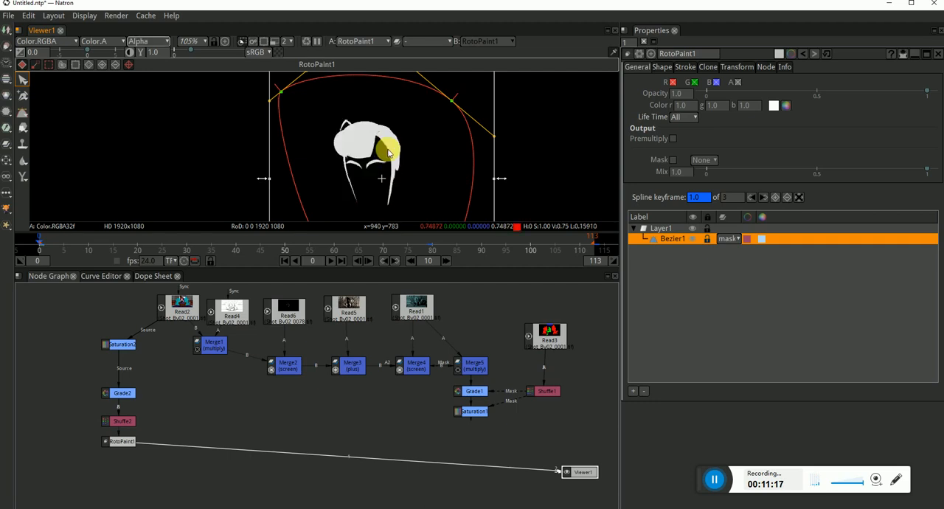
scroll(363, 150, down, 3)
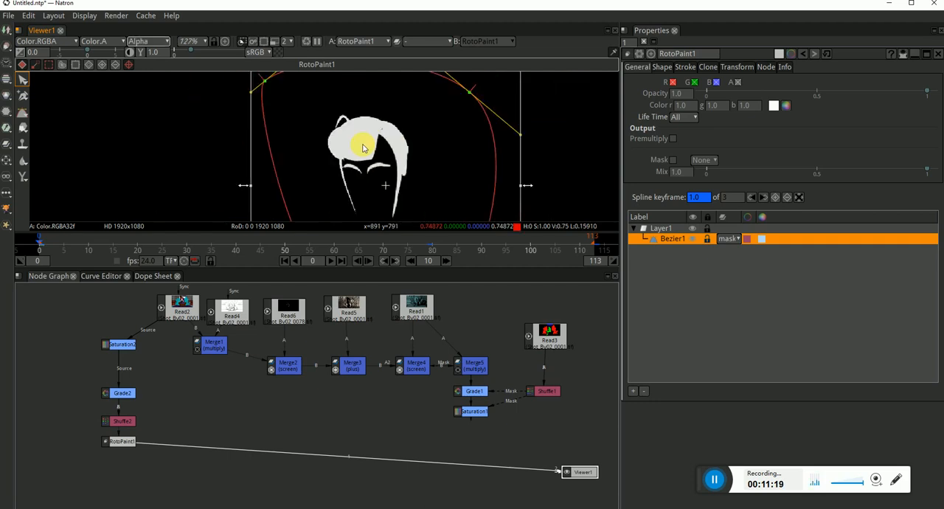
View the output of Saturation1 in RGB
click(472, 413)
key(1)
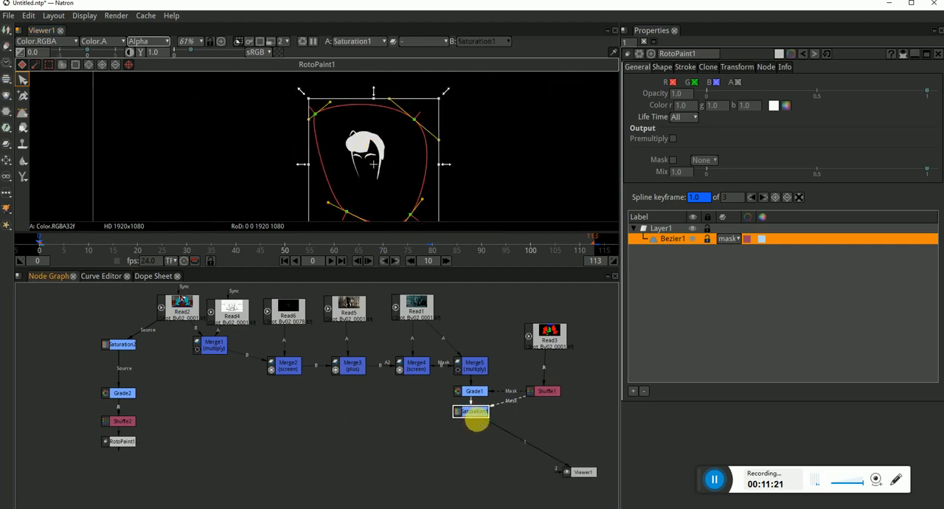
key(a)
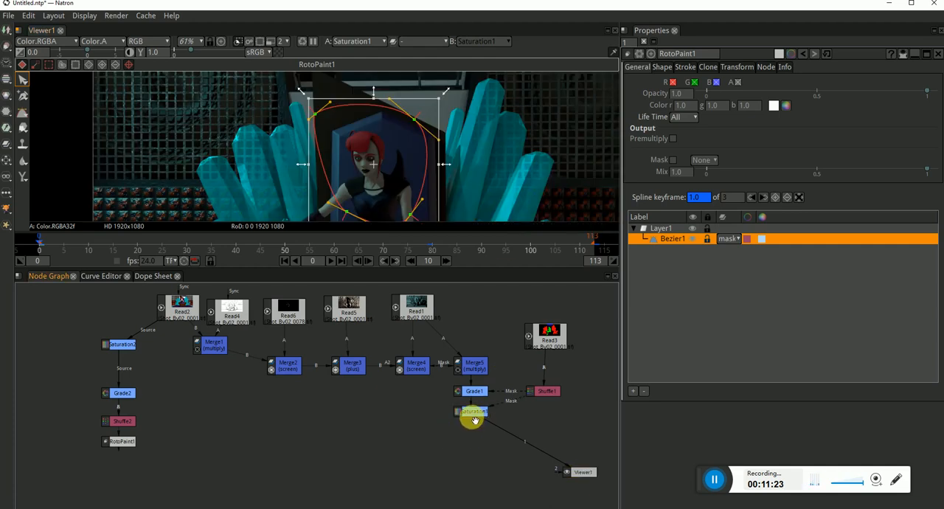
Add a Grade node after Saturation1 and connect its mask input to RotoPaint1
key(Tab)
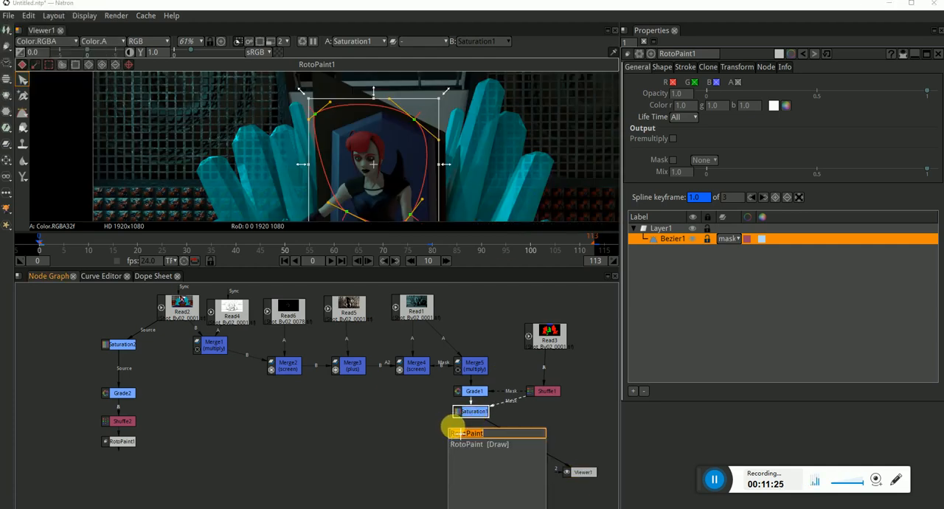
key(Escape)
key(Tab)
text(grade)
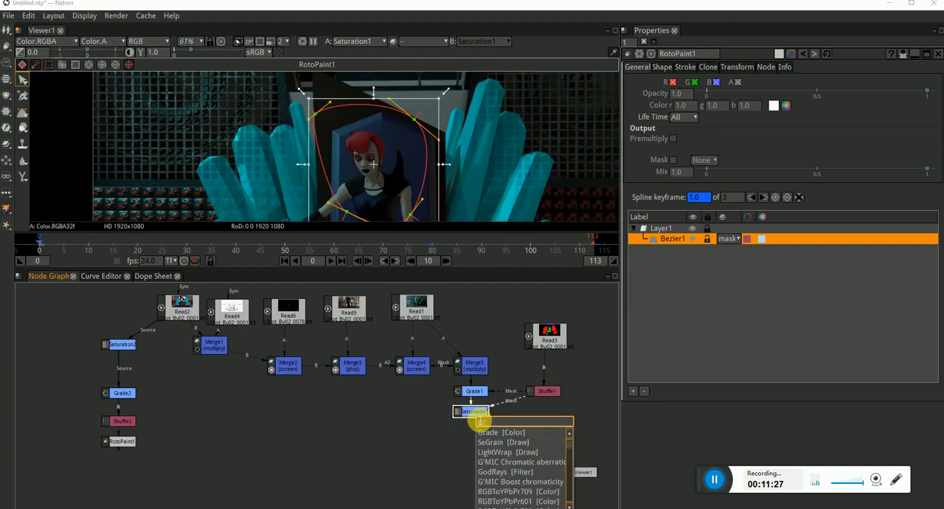
key(Return)
drag(497, 433, 121, 441)
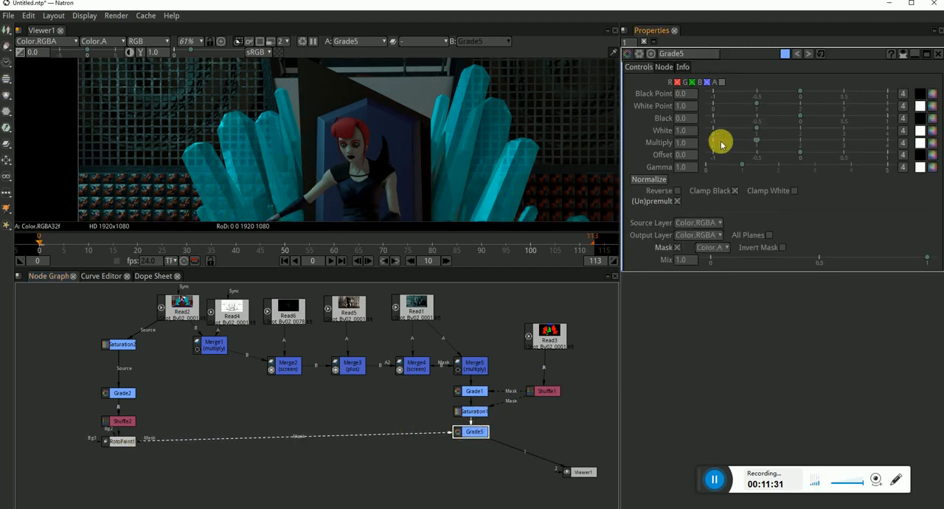
Brighten the hair in Grade5 with white at 2.880 and gamma at 1.090, checking the character in the viewer
drag(753, 168, 837, 130)
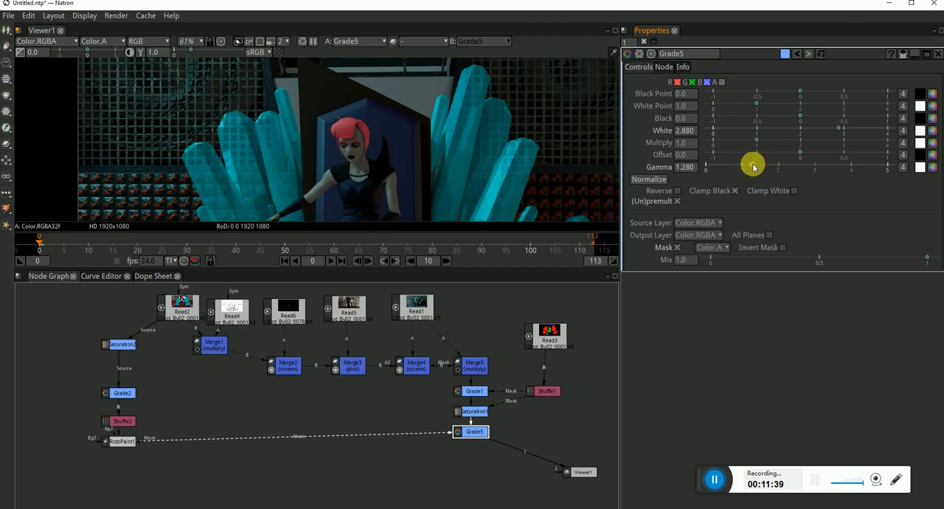
drag(753, 167, 745, 163)
scroll(369, 156, down, 1)
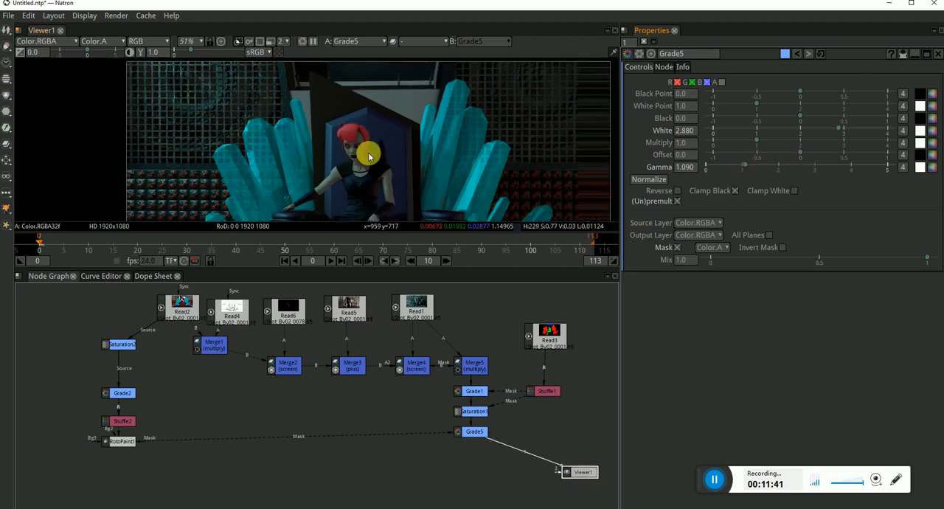
scroll(369, 156, up, 4)
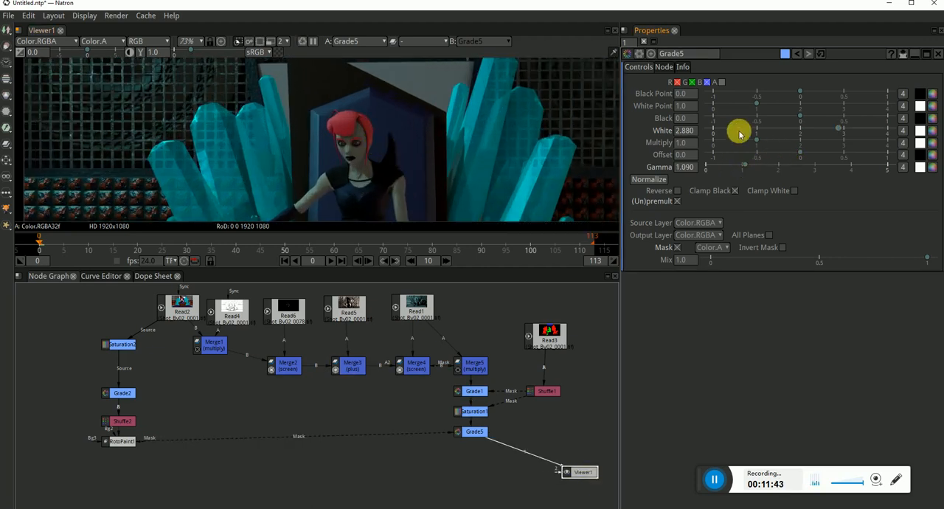
Set the white colour of Grade5 to a saturated green with red 7, green 255 and blue 15
click(931, 130)
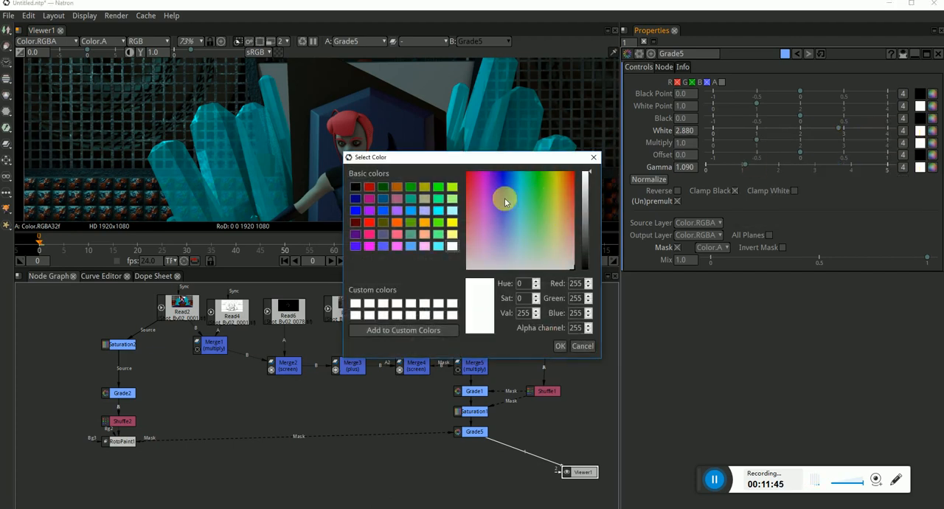
drag(498, 155, 442, 219)
click(446, 251)
click(444, 234)
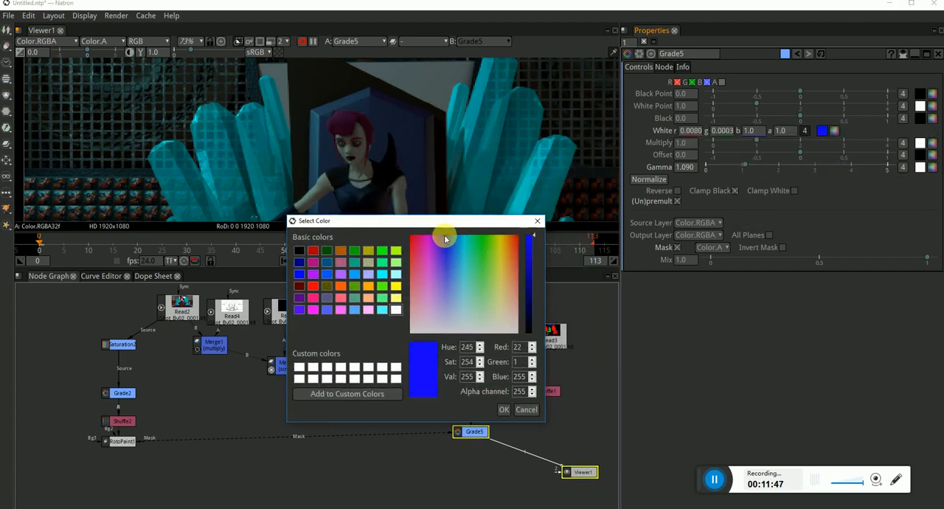
drag(449, 263, 482, 240)
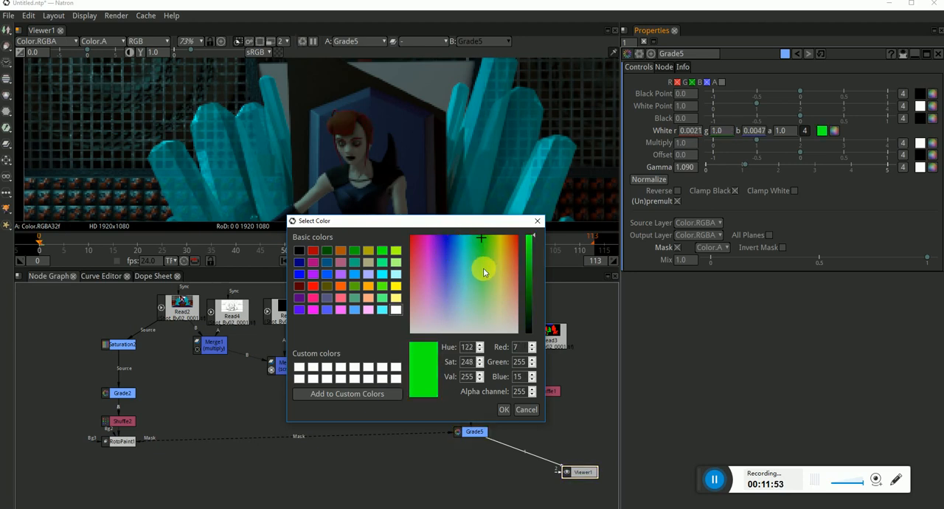
click(507, 405)
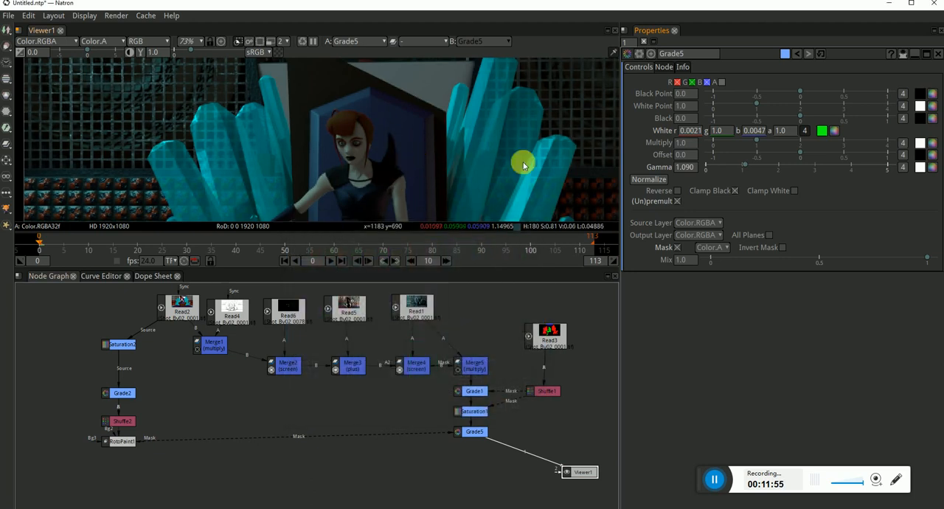
Tint the Grade5 gamma green with r 0.0056, g 1.0 and b 0.0144, and reduce the node's mix to 0.415
click(932, 167)
drag(524, 230, 537, 177)
click(558, 346)
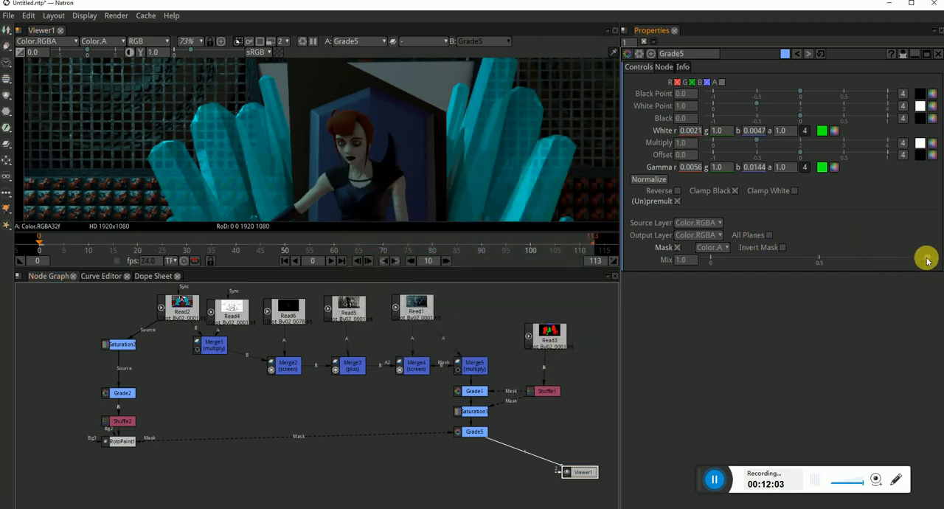
drag(927, 260, 800, 260)
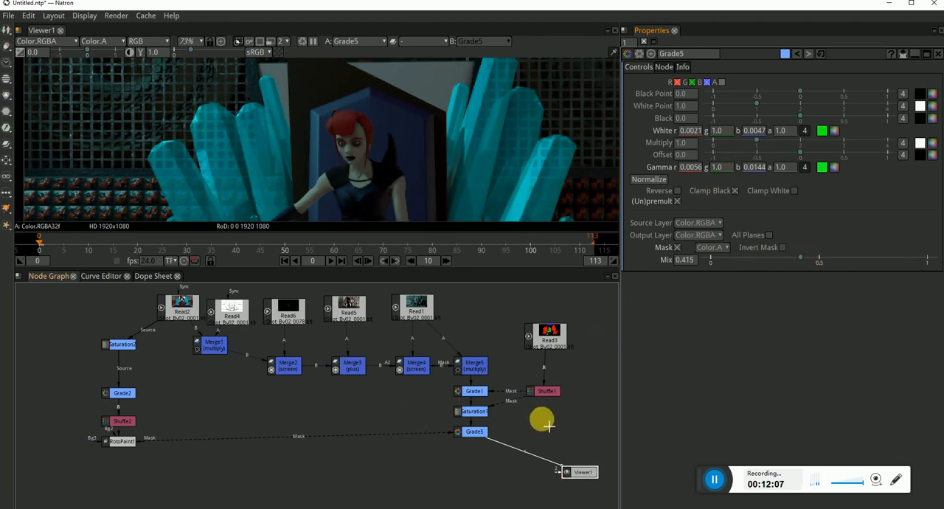
Examine the whole node graph, especially the Grade1, Saturation1 and Grade5 correction chain with its mask connections
scroll(374, 393, down, 3)
scroll(324, 362, up, 1)
drag(236, 338, 451, 376)
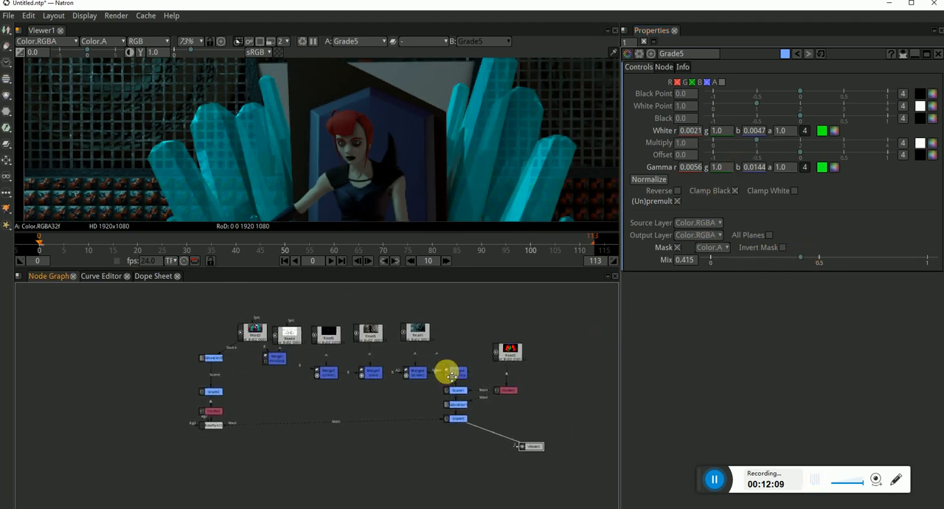
scroll(505, 367, up, 2)
scroll(442, 373, down, 1)
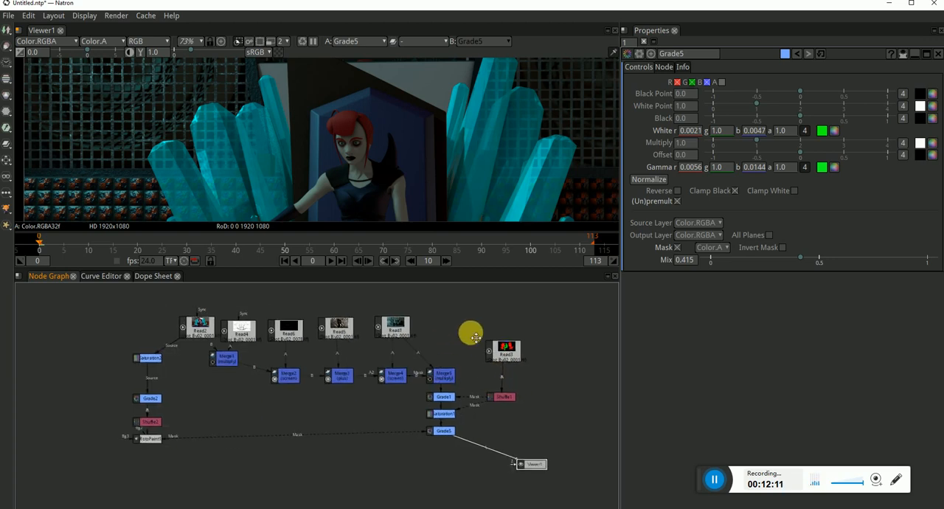
click(455, 441)
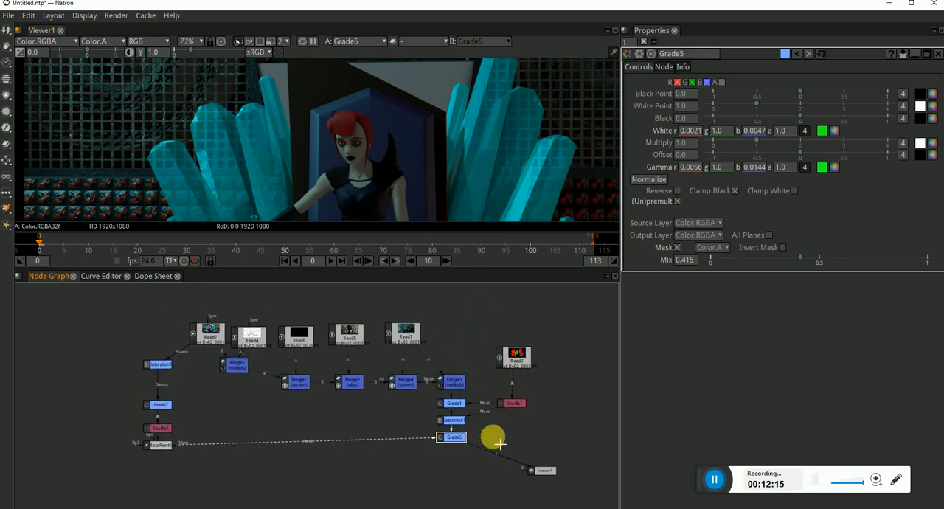
drag(479, 461, 422, 392)
click(429, 317)
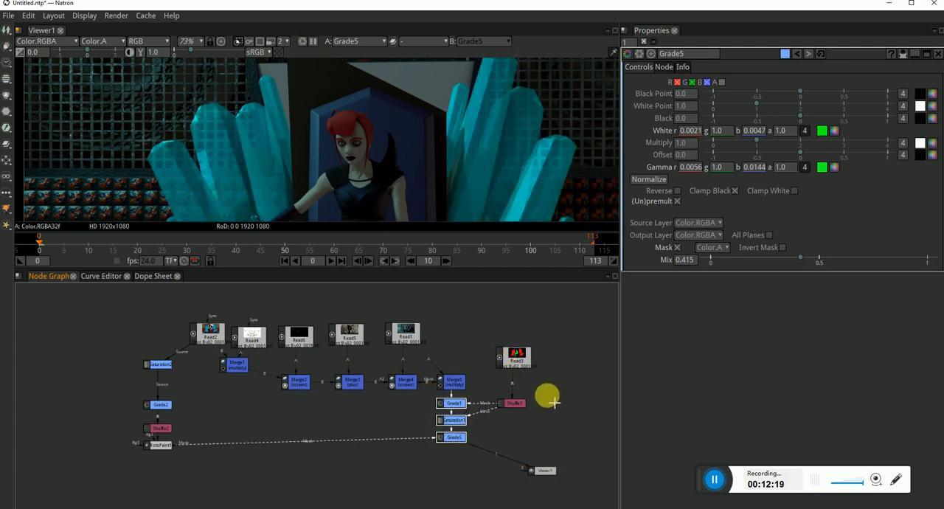
click(534, 418)
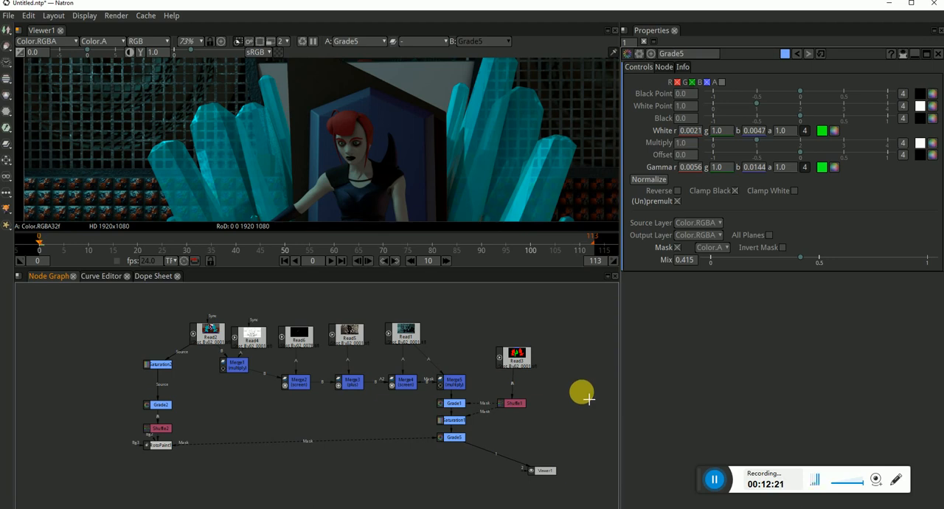